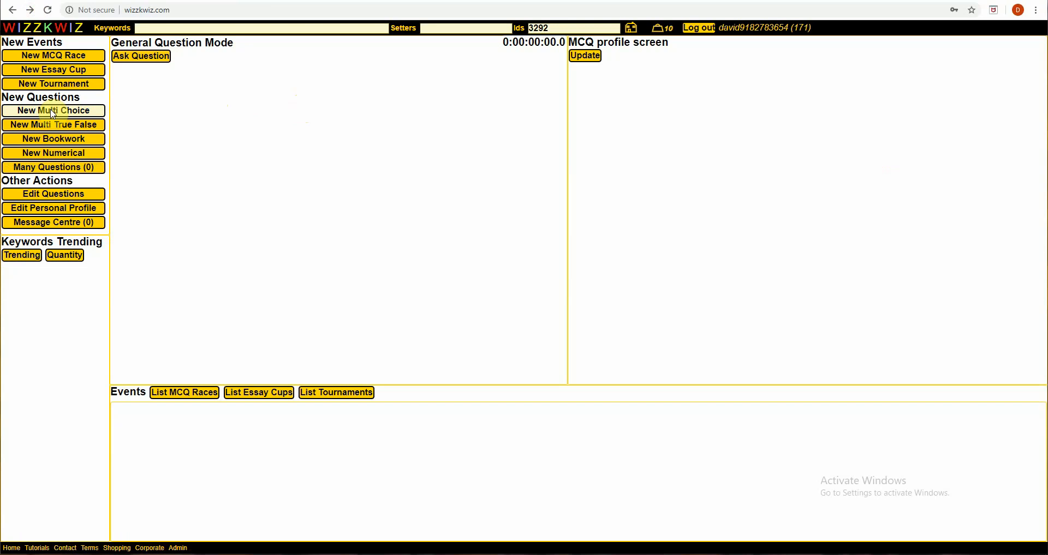
Start a new multiple choice question and replace its keywords with "ks4_maths_algebra quadratics dah20200213h"
{"action": "left_click", "coordinate": [53, 111]}
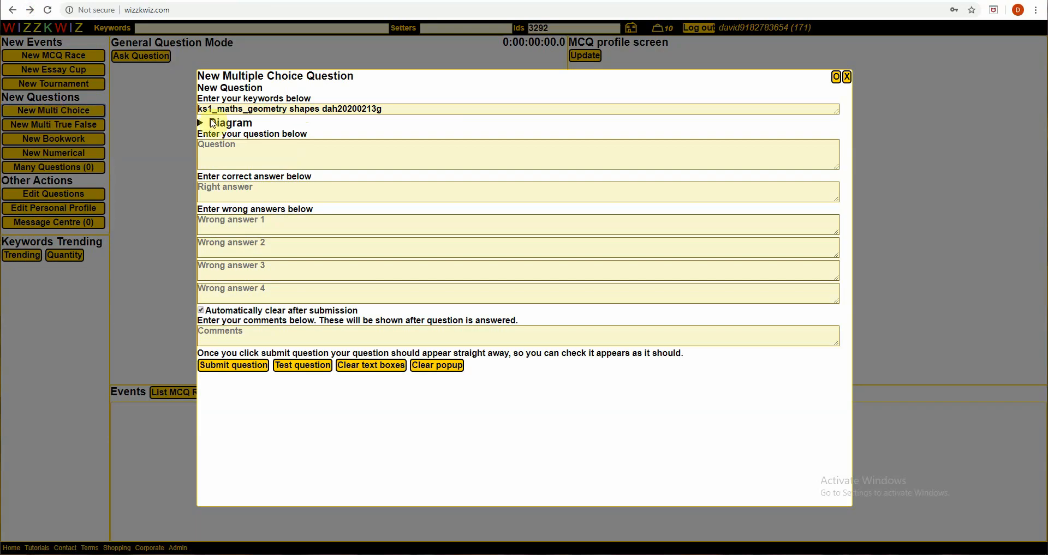
{"action": "left_click", "coordinate": [356, 107]}
{"action": "left_click_drag", "start_coordinate": [386, 108], "coordinate": [201, 109]}
{"action": "left_click", "coordinate": [207, 109]}
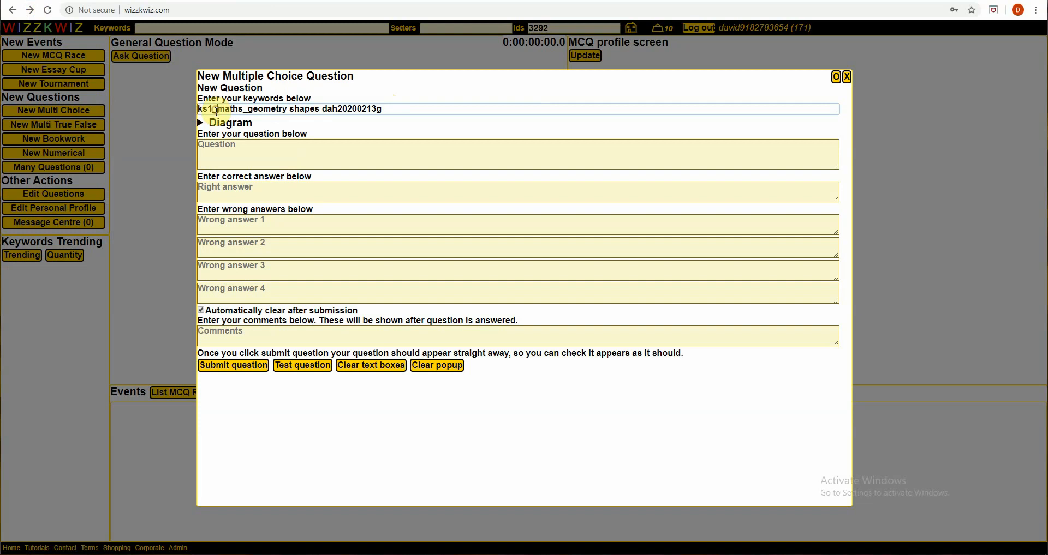
{"action": "left_click_drag", "start_coordinate": [393, 108], "coordinate": [189, 115]}
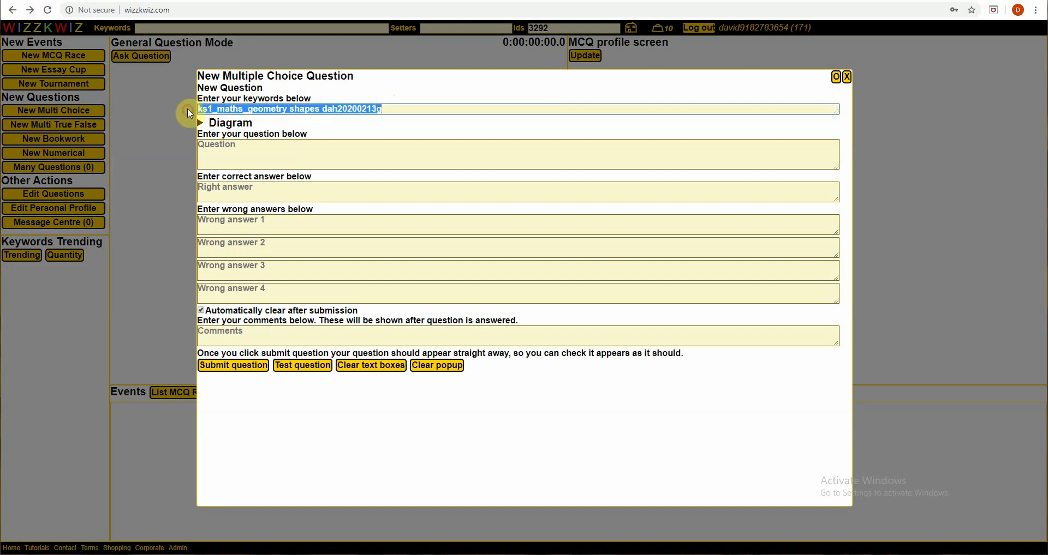
{"action": "type", "text": "ks4_math"}
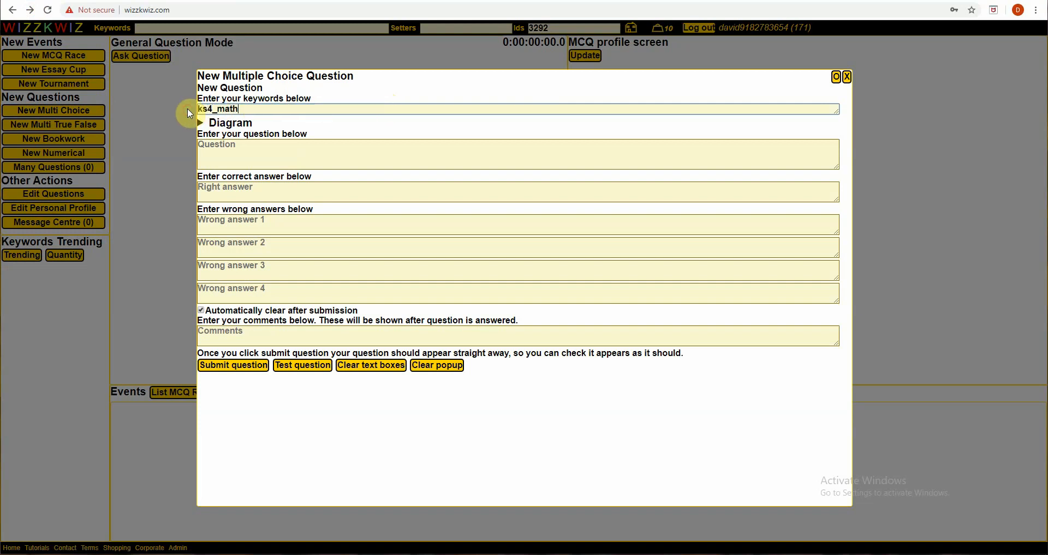
{"action": "type", "text": "s_algrbra"}
{"action": "key", "text": "BackSpace"}
{"action": "key", "text": "BackSpace"}
{"action": "key", "text": "BackSpace"}
{"action": "key", "text": "BackSpace"}
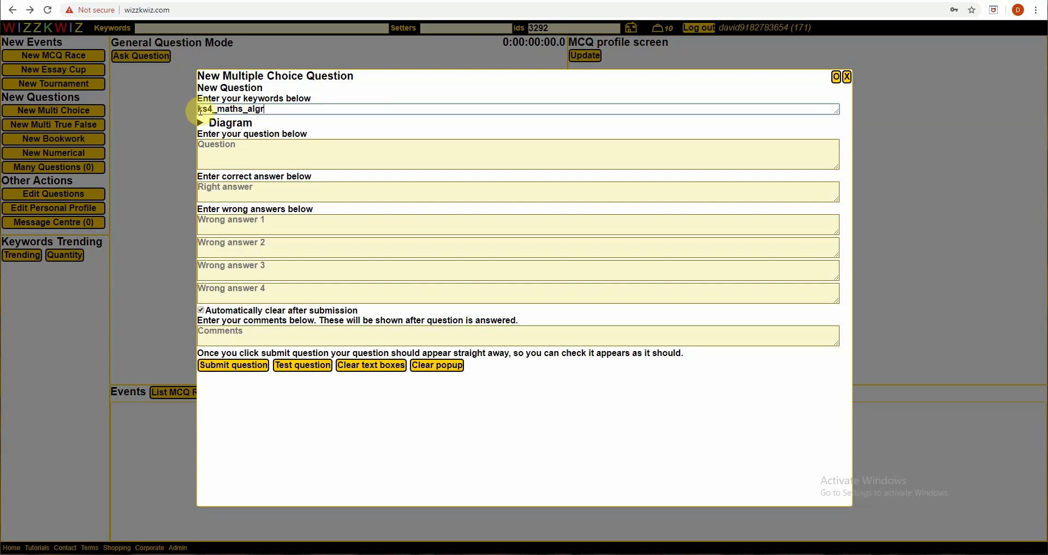
{"action": "type", "text": "ebra quadratics"}
{"action": "left_click", "coordinate": [302, 141]}
{"action": "type", "text": "da"}
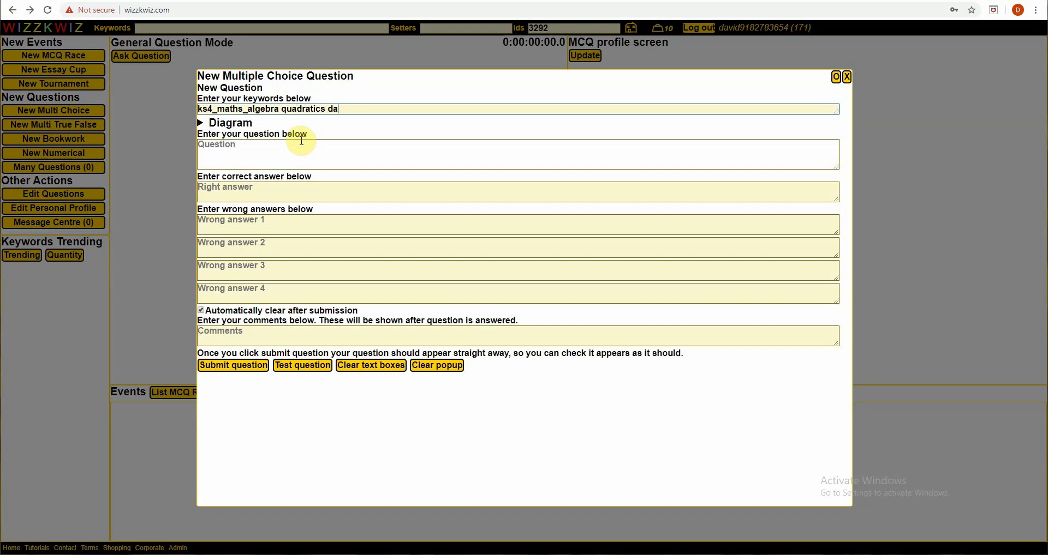
{"action": "type", "text": "h20200213h"}
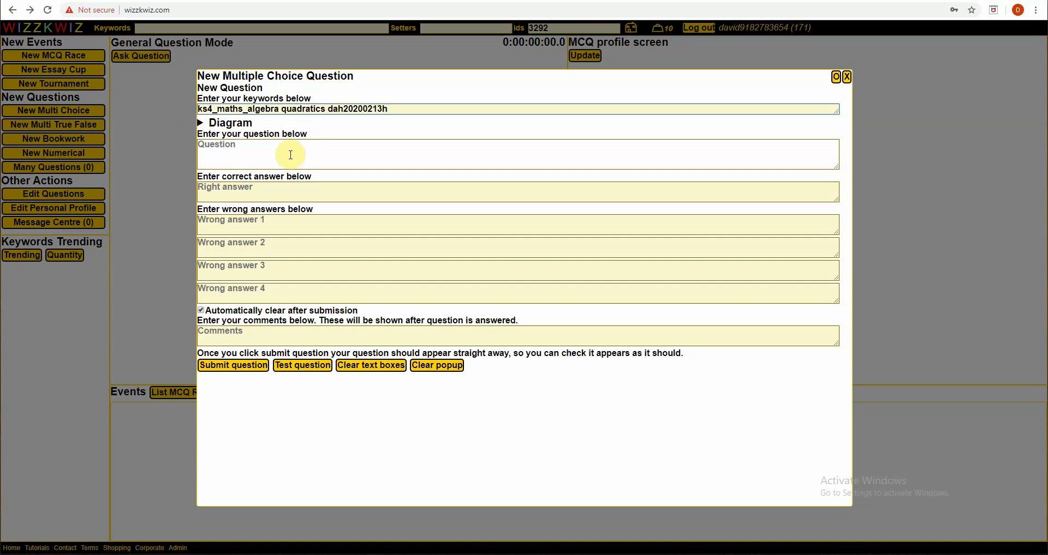
Enter the question text "Select the quadratic that has been drawn above" and test the question
{"action": "left_click", "coordinate": [287, 153]}
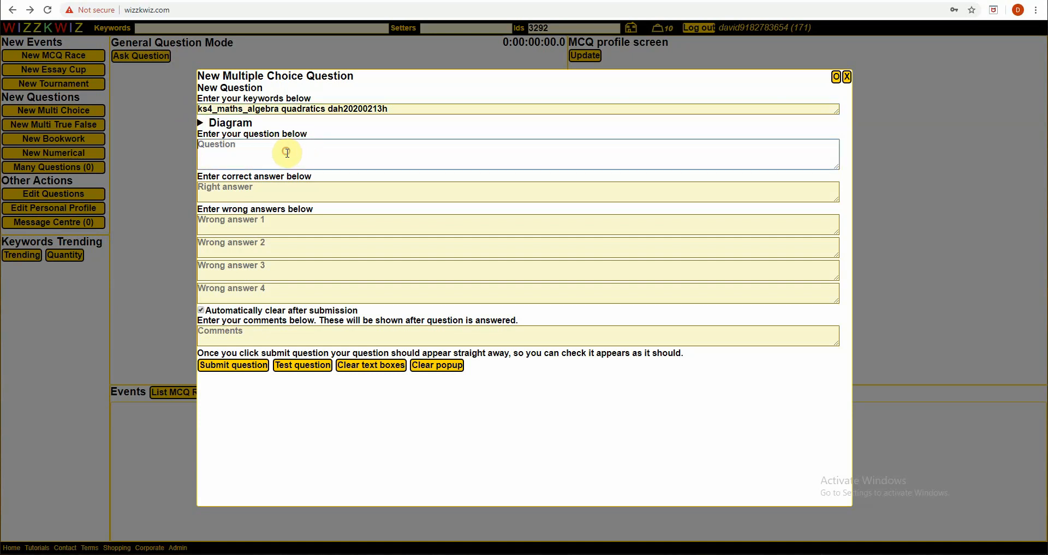
{"action": "type", "text": "Select th"}
{"action": "type", "text": "e quadara"}
{"action": "type", "text": "ratic t"}
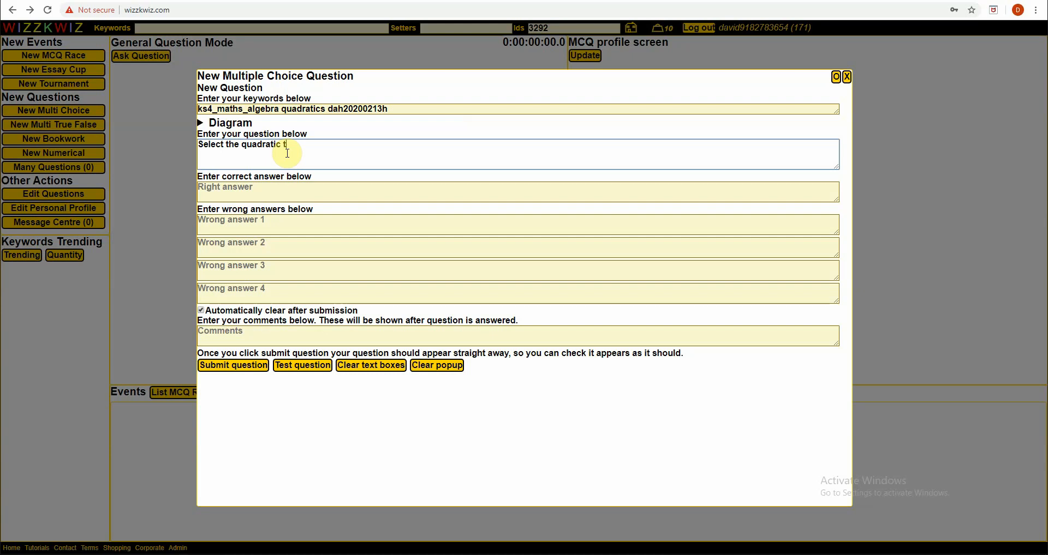
{"action": "type", "text": "hat has been "}
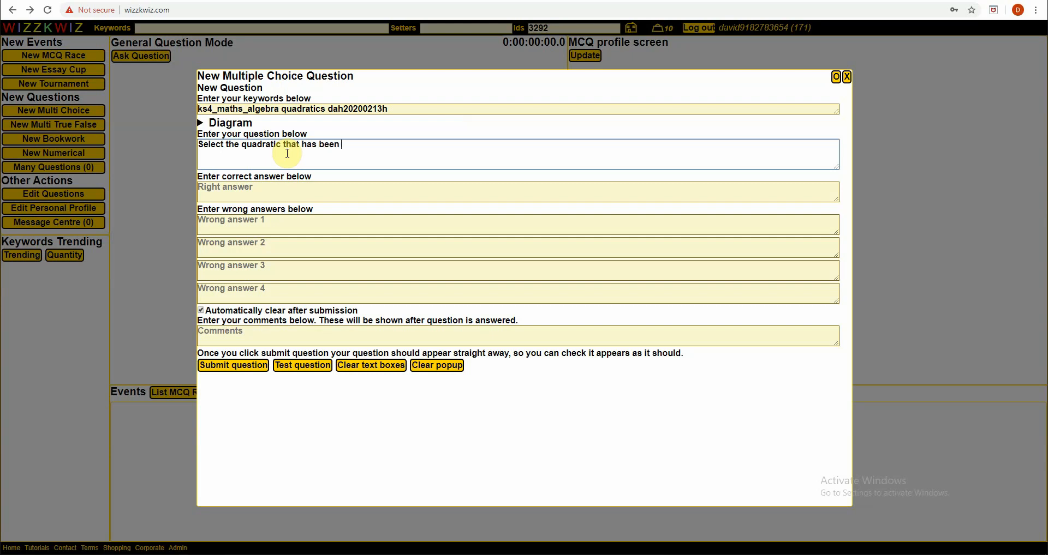
{"action": "type", "text": "drawn above"}
{"action": "left_click", "coordinate": [302, 367]}
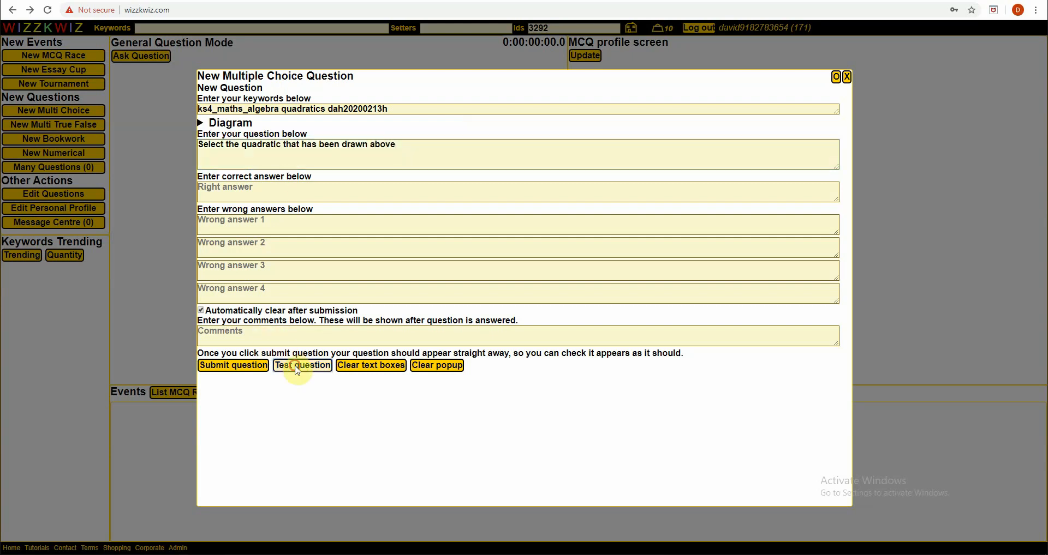
{"action": "left_click", "coordinate": [310, 248]}
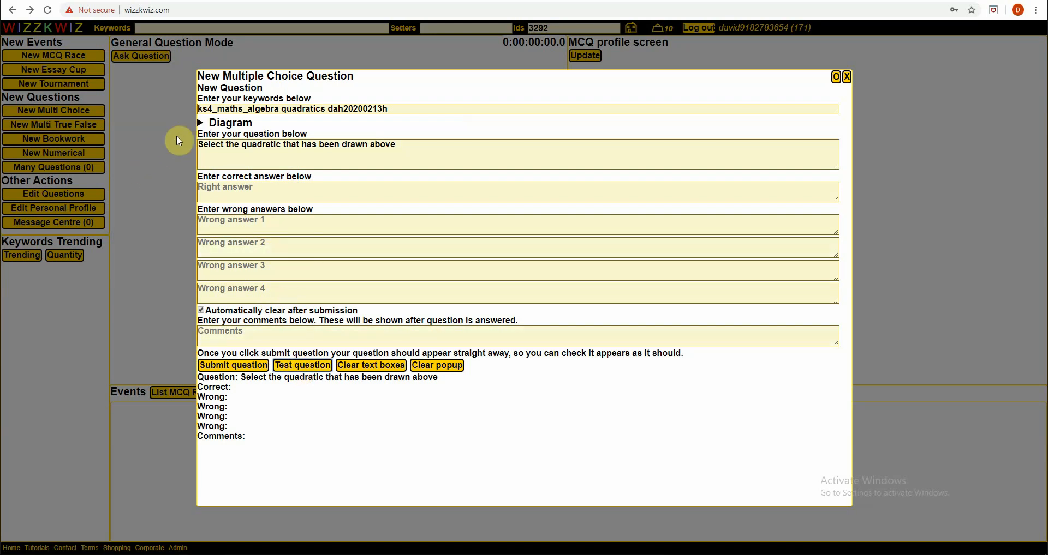
Expand the question's Diagram section, enlarge the question window and make the graphics code box taller
{"action": "left_click", "coordinate": [200, 124]}
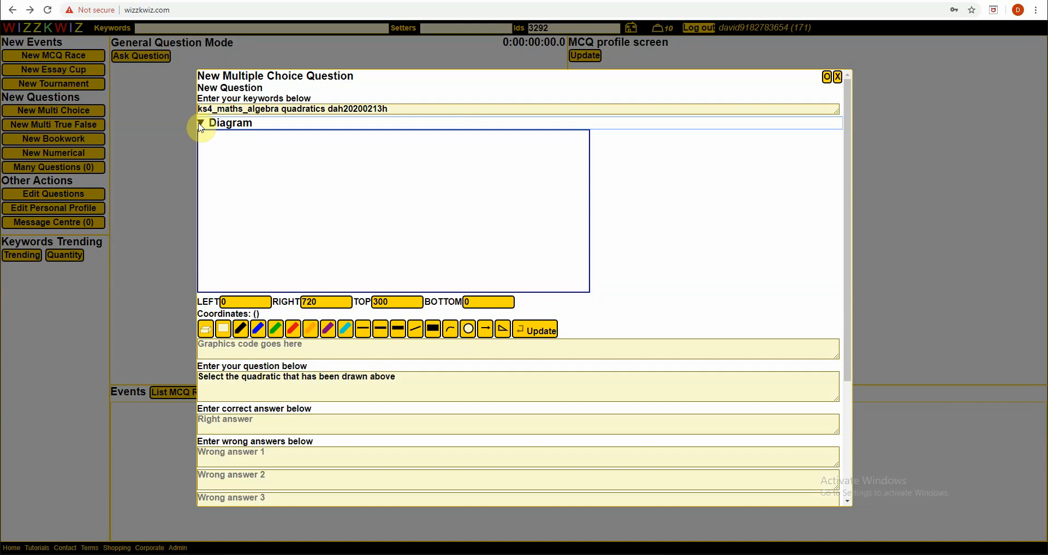
{"action": "left_click", "coordinate": [827, 77]}
{"action": "left_click_drag", "start_coordinate": [1021, 320], "coordinate": [1025, 373]}
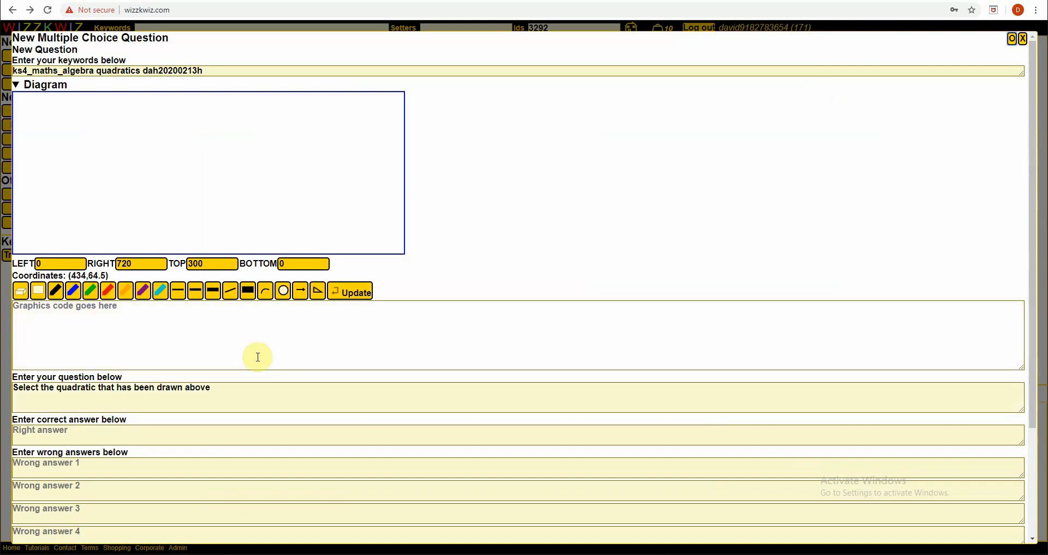
{"action": "left_click", "coordinate": [246, 341]}
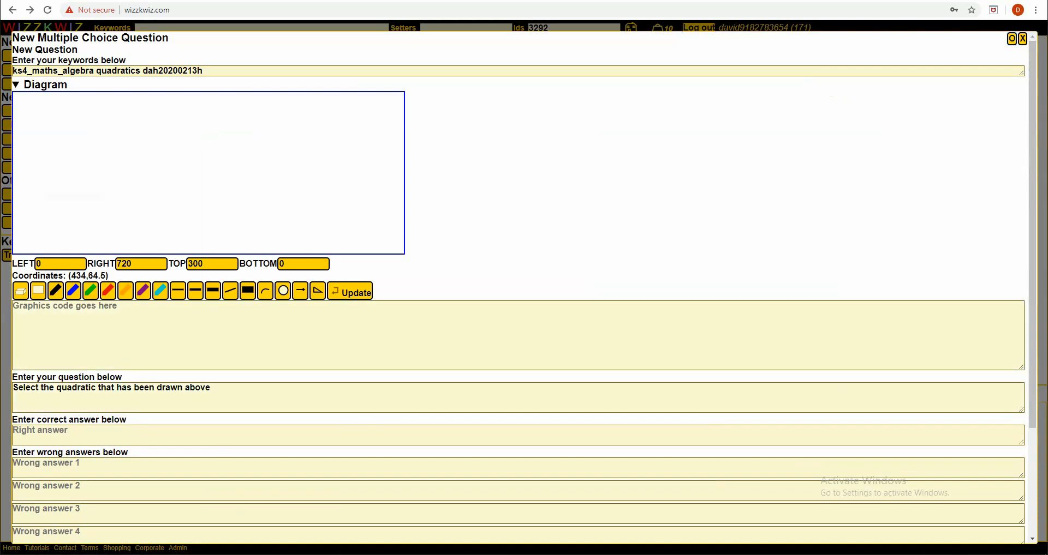
Switch to the WIZZKWIZ Tutorials window and examine the Automatic Graphical Elements commands, including the graphical transformations
{"action": "key", "text": "alt+Tab"}
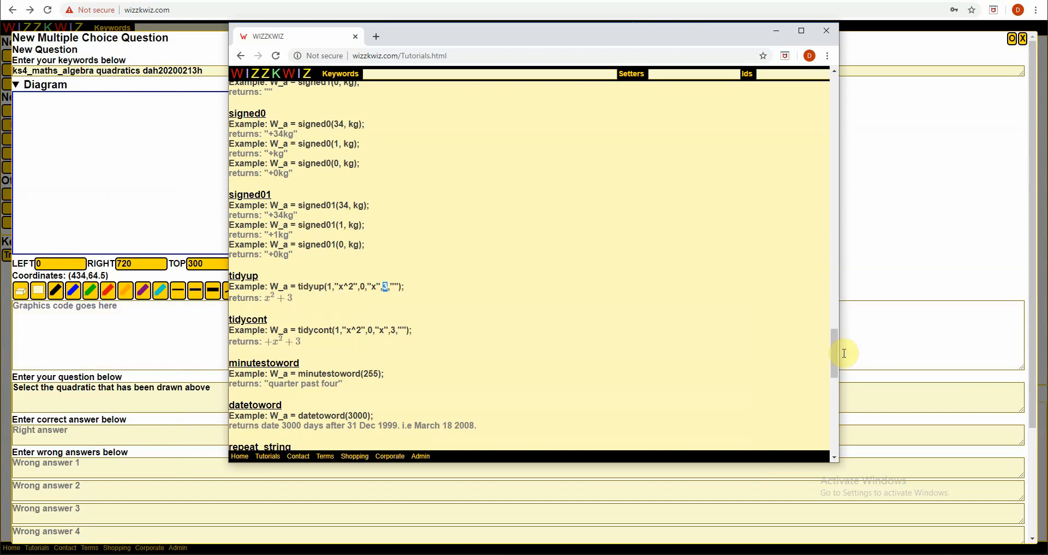
{"action": "left_click_drag", "start_coordinate": [835, 355], "coordinate": [818, 96]}
{"action": "left_click", "coordinate": [236, 323]}
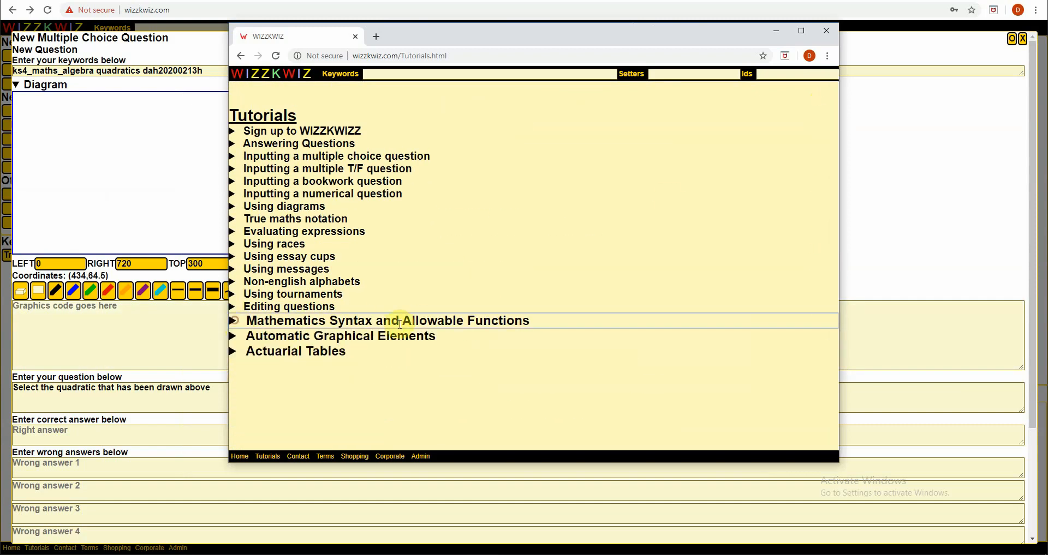
{"action": "left_click", "coordinate": [232, 336]}
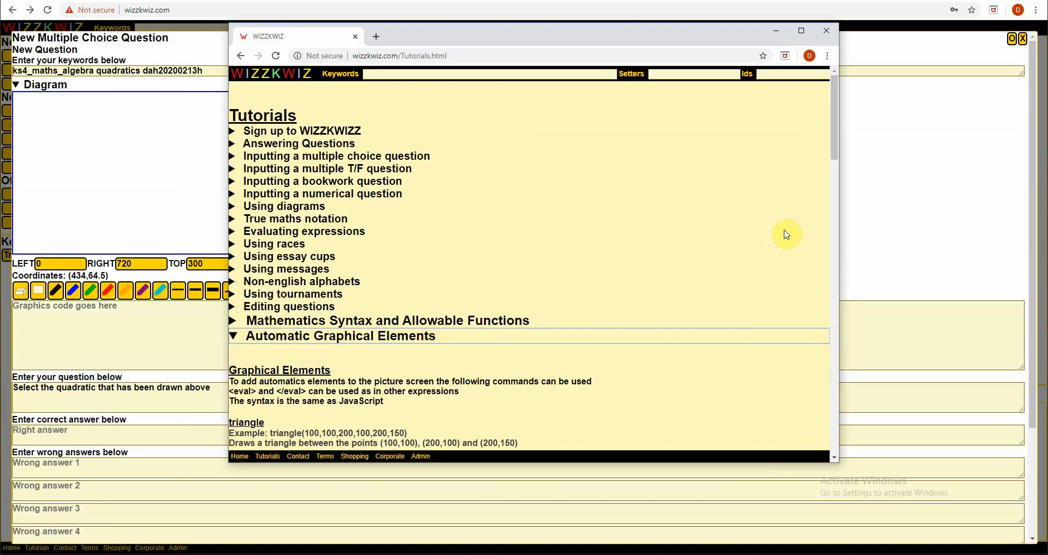
{"action": "left_click_drag", "start_coordinate": [833, 154], "coordinate": [834, 390]}
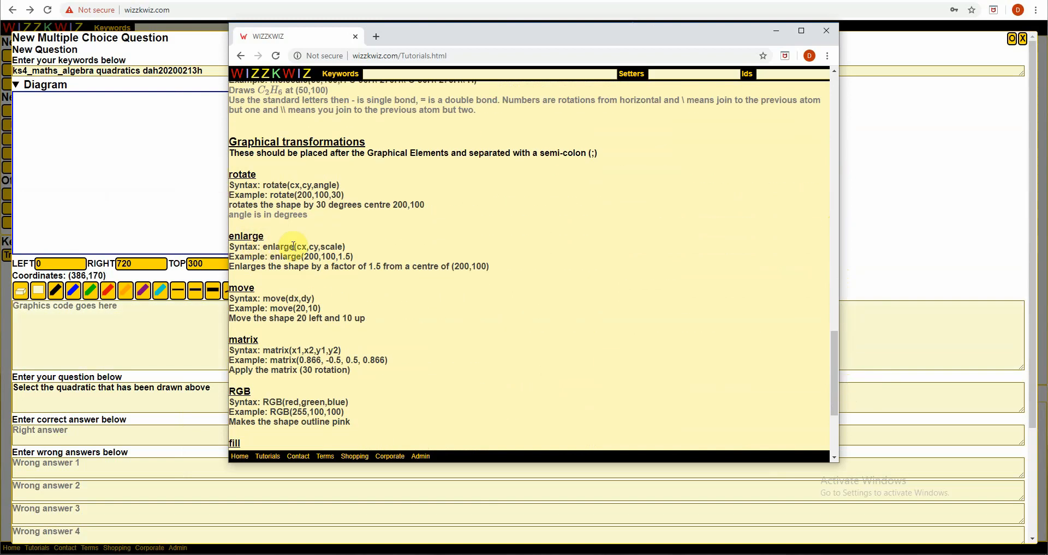
{"action": "left_click", "coordinate": [776, 31]}
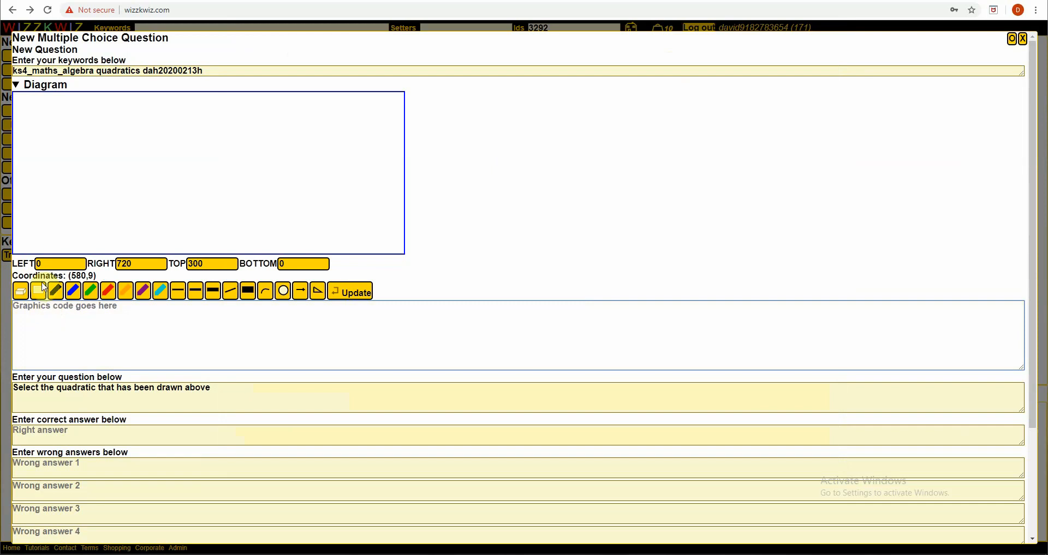
Set the diagram's coordinate limits to left -4, right 4, top 5 and bottom -5
{"action": "left_click", "coordinate": [44, 265]}
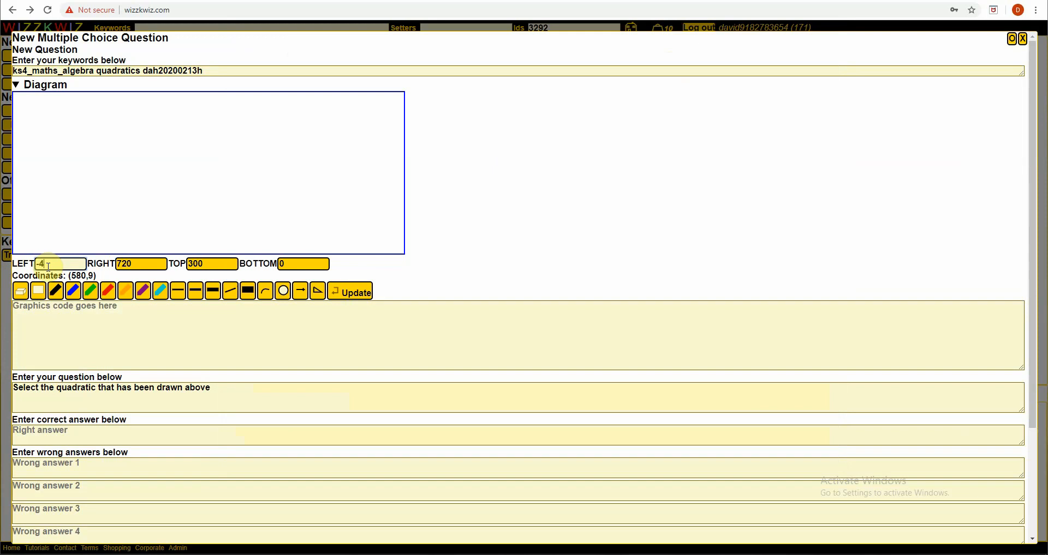
{"action": "key", "text": "Tab"}
{"action": "type", "text": "4"}
{"action": "key", "text": "Tab"}
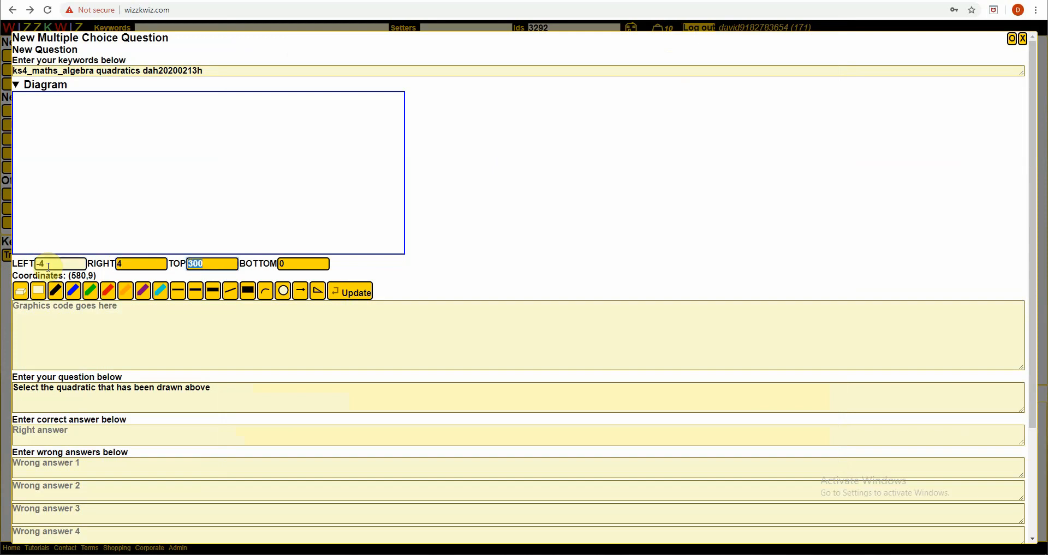
{"action": "type", "text": "-"}
{"action": "key", "text": "Tab"}
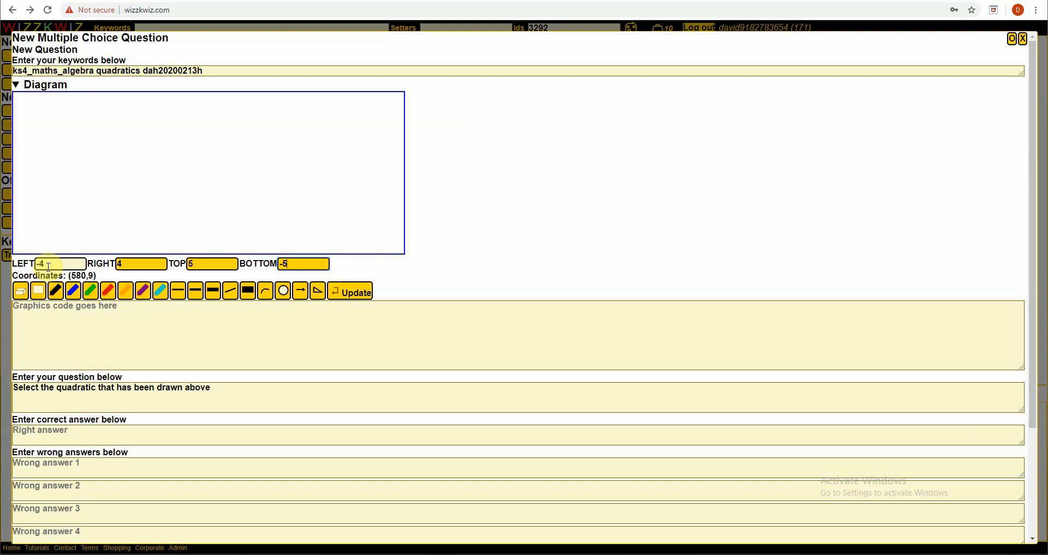
Add an x-axis with tick marks every 1 unit using the graphics code xaxis(1), and redraw the diagram
{"action": "left_click", "coordinate": [67, 326]}
{"action": "left_click", "coordinate": [69, 325]}
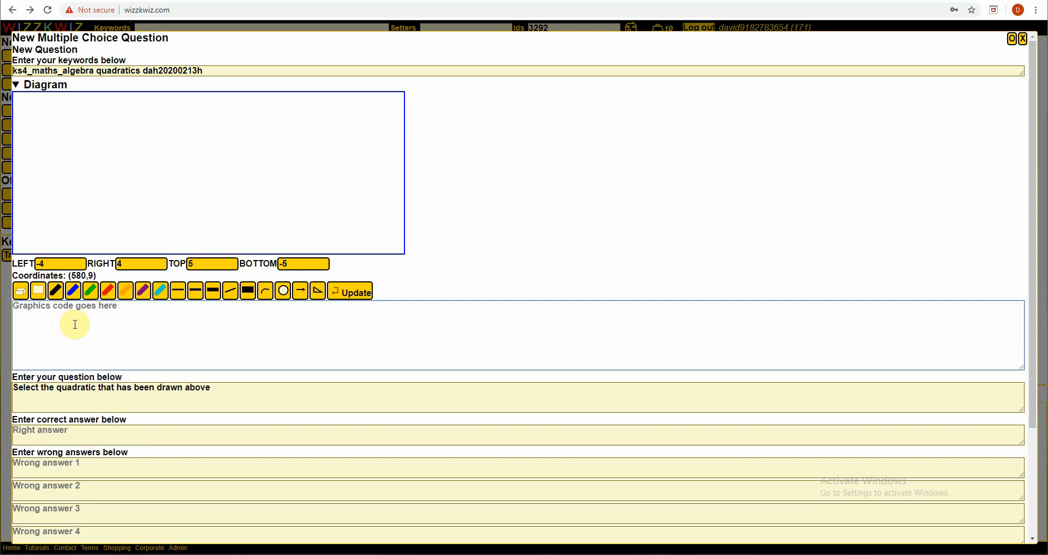
{"action": "type", "text": "xaxis(1"}
{"action": "left_click", "coordinate": [350, 292]}
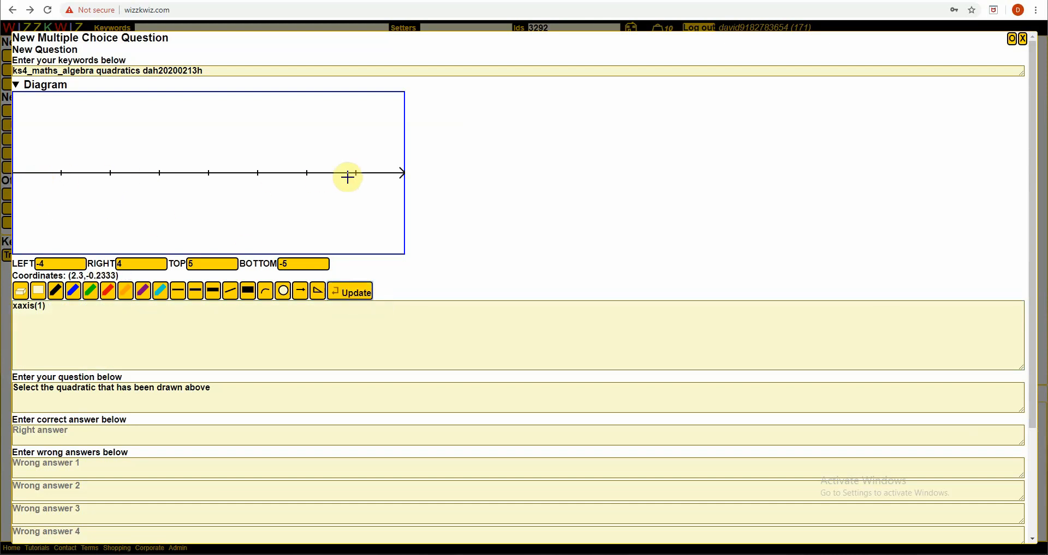
Add number labels every 1 unit to the x-axis by changing the code to xaxis(1,1), and redraw the diagram
{"action": "left_click", "coordinate": [47, 266]}
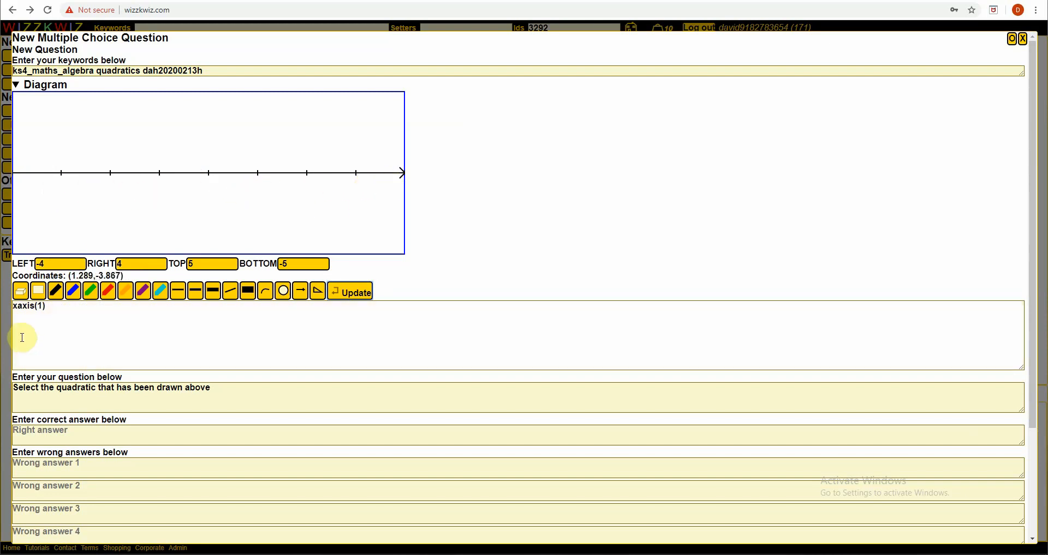
{"action": "left_click", "coordinate": [49, 329]}
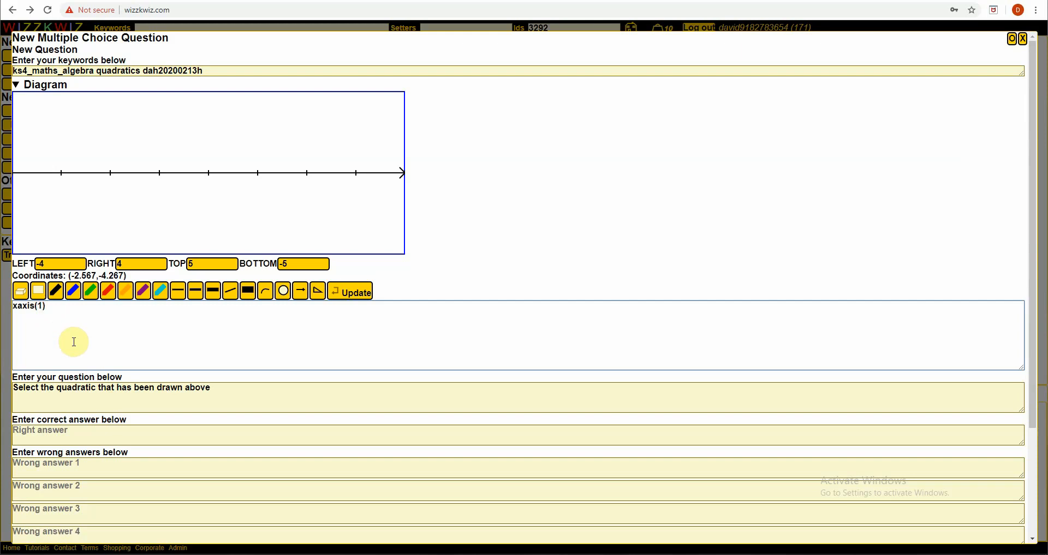
{"action": "type", "text": ",1"}
{"action": "left_click", "coordinate": [350, 292]}
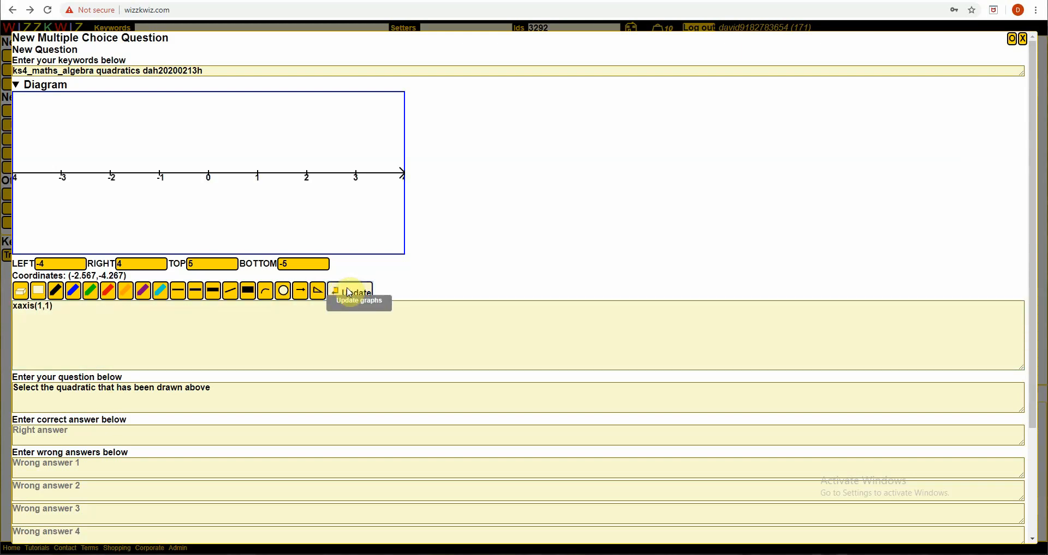
Try an x-axis label interval of 2 with xaxis(1,2), and restore xaxis(1,1), redrawing the diagram each time
{"action": "left_click", "coordinate": [51, 307]}
{"action": "key", "text": "BackSpace"}
{"action": "type", "text": "2"}
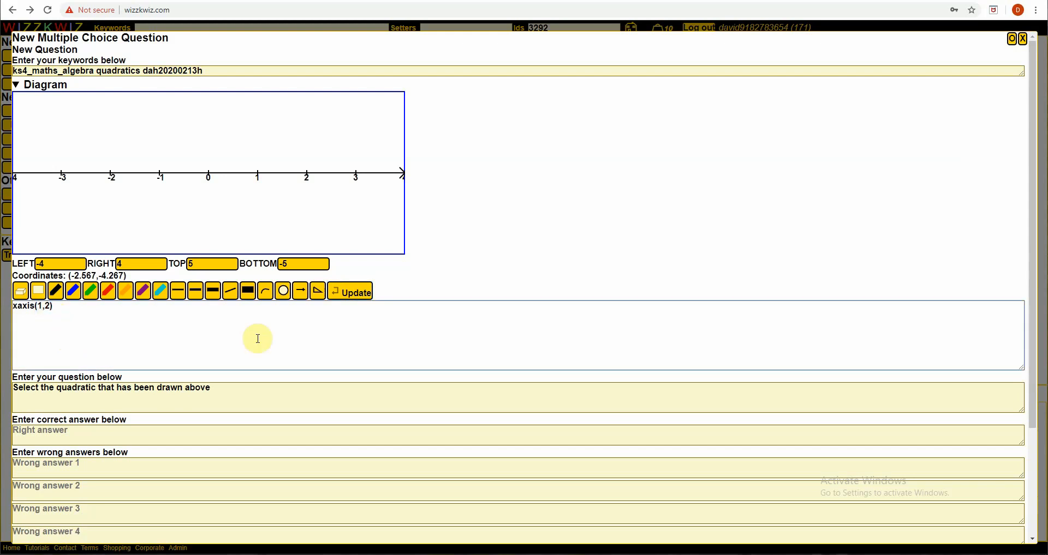
{"action": "left_click", "coordinate": [352, 292]}
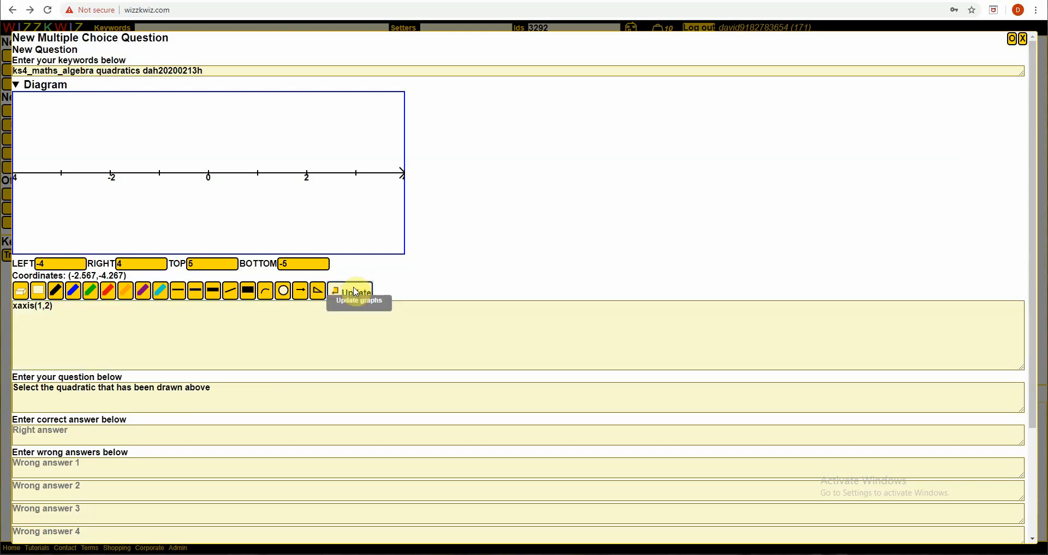
{"action": "left_click", "coordinate": [50, 305]}
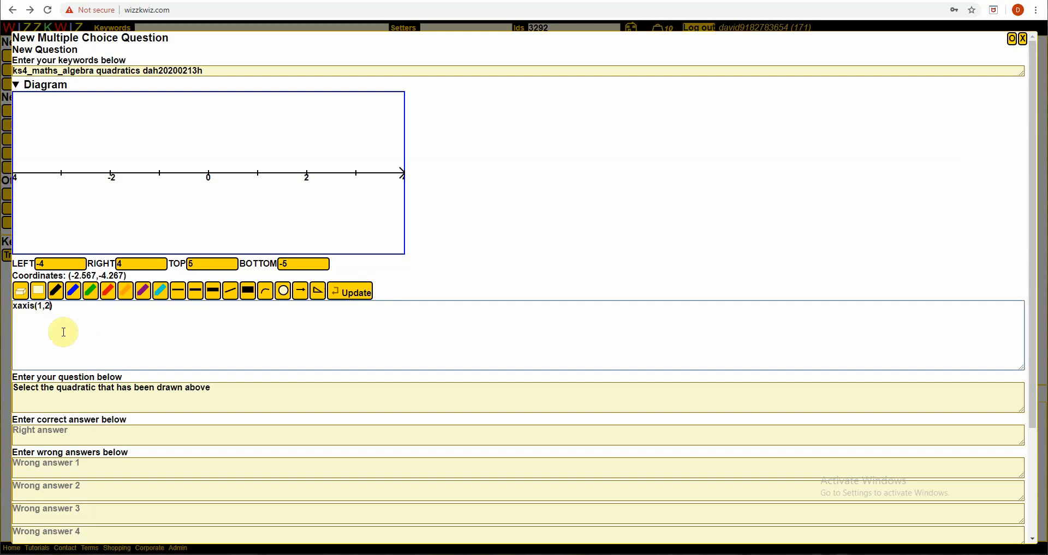
{"action": "type", "text": "1"}
{"action": "left_click", "coordinate": [338, 292]}
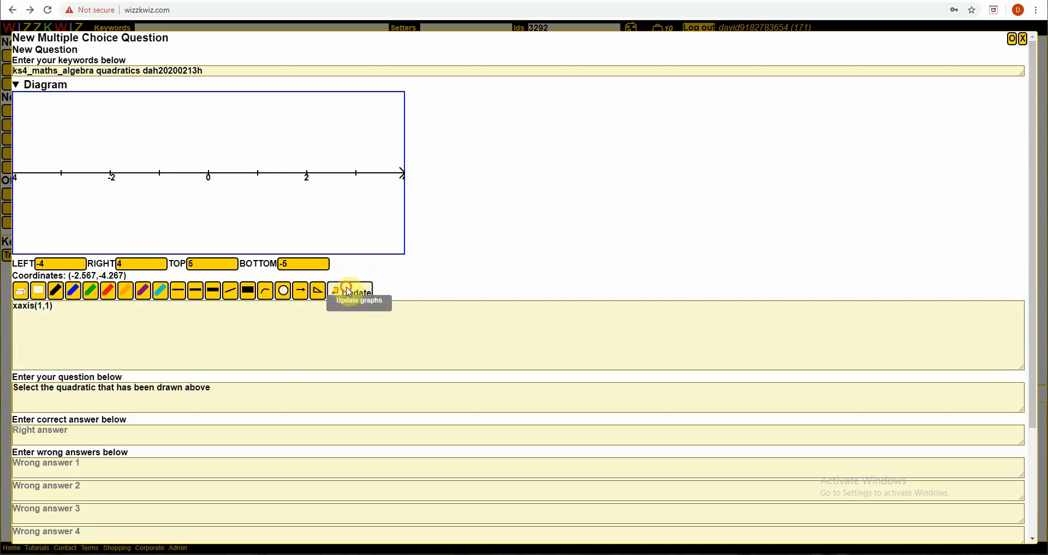
Set the x-axis tick interval to 0.5 by changing the code to xaxis(0.5,1), and redraw the diagram
{"action": "left_click", "coordinate": [42, 306]}
{"action": "key", "text": "BackSpace"}
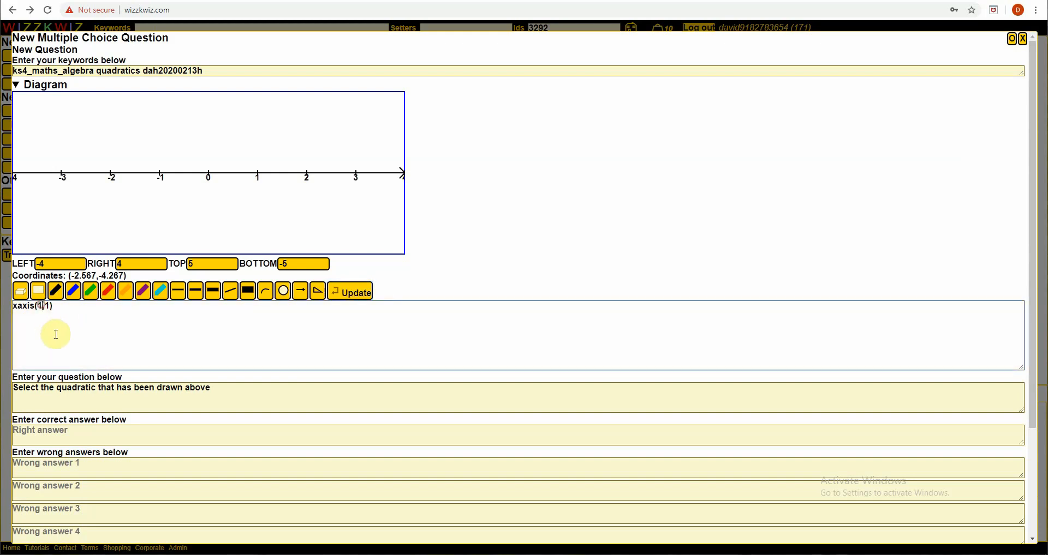
{"action": "type", "text": "0.5"}
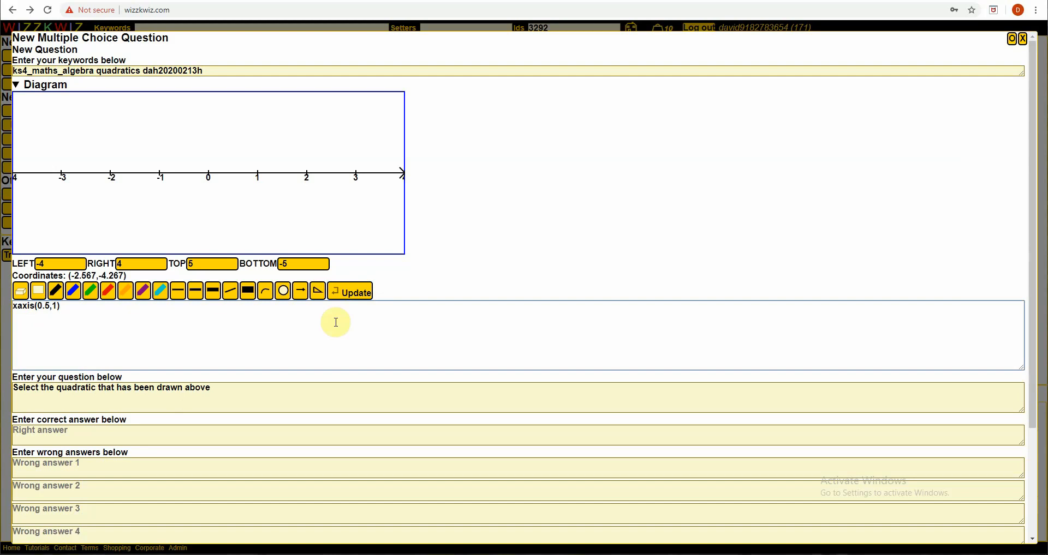
{"action": "left_click", "coordinate": [352, 293]}
{"action": "left_click", "coordinate": [353, 295]}
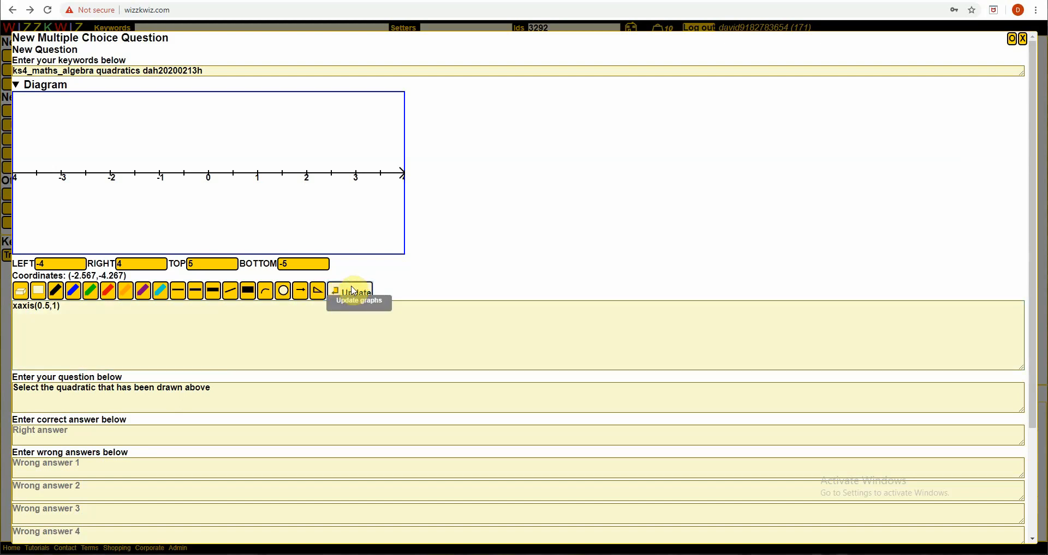
Add vertical gridlines every 1 unit by changing the x-axis code to xaxis(0.5,1,1), and redraw the diagram
{"action": "left_click", "coordinate": [127, 316]}
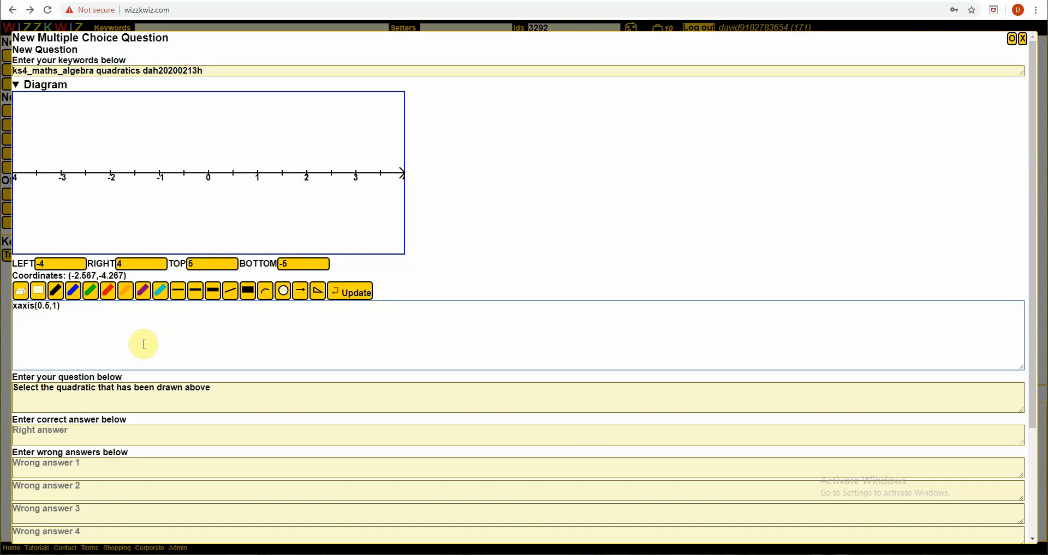
{"action": "type", "text": ",1"}
{"action": "left_click", "coordinate": [354, 292]}
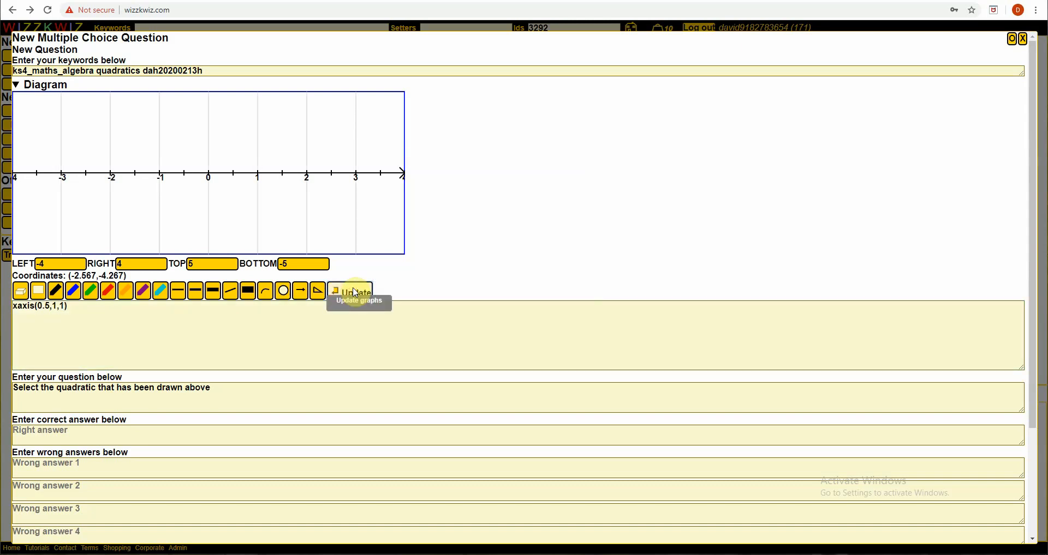
Add a y-axis with ticks, labels and gridlines every 1 unit using the code yaxis(1,1,1), and redraw the diagram
{"action": "left_click", "coordinate": [21, 334]}
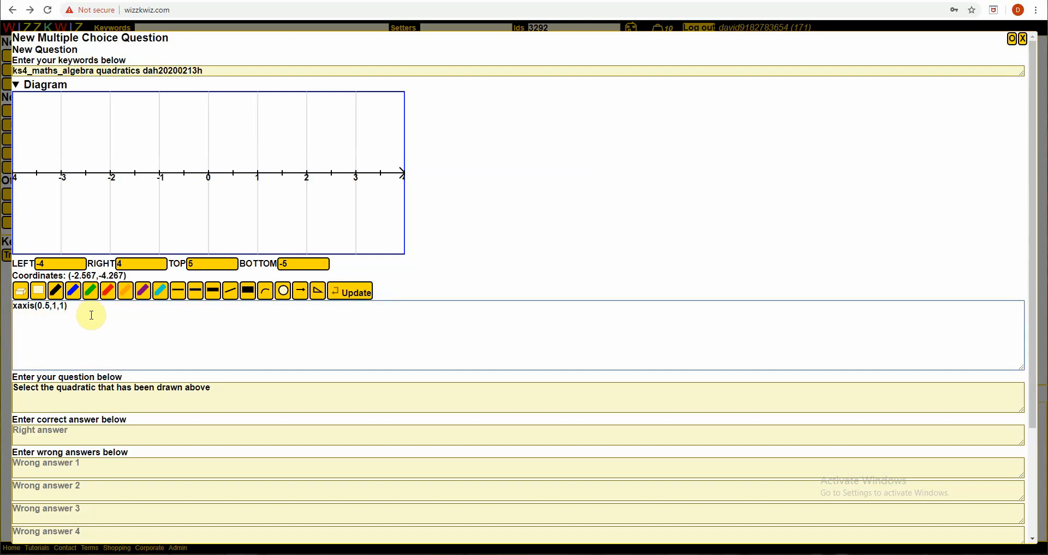
{"action": "type", "text": "yaxis(1,1,1)"}
{"action": "left_click", "coordinate": [337, 293]}
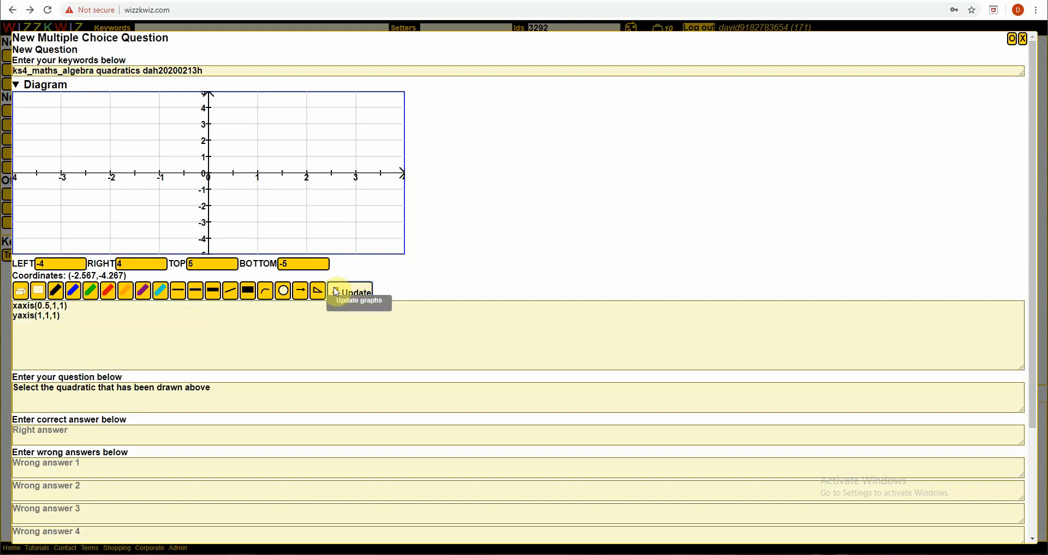
Set the vertical gridline spacing to 0.5 by changing the x-axis code to xaxis(0.5,1,0.5), and redraw the diagram
{"action": "left_click", "coordinate": [77, 310]}
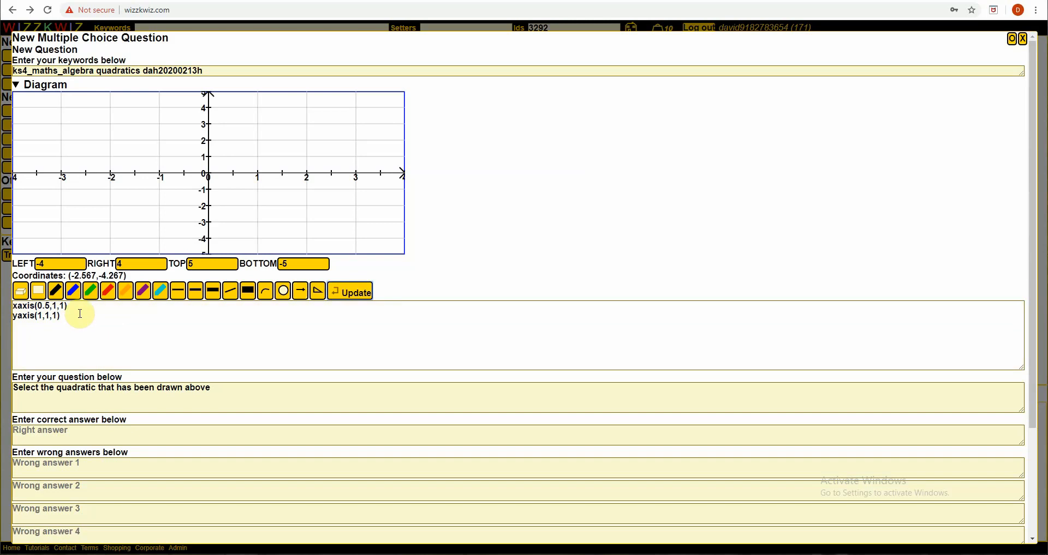
{"action": "left_click", "coordinate": [64, 307]}
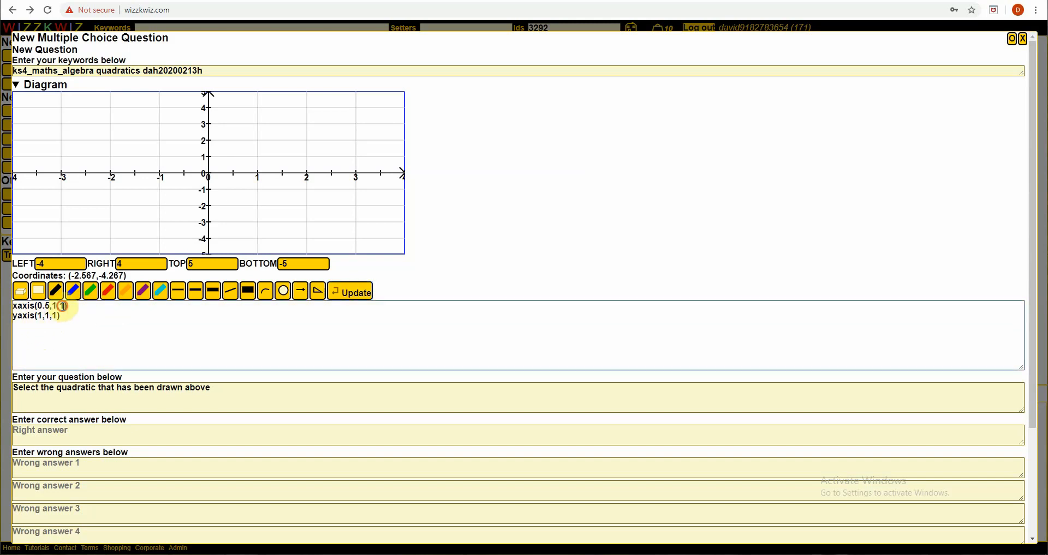
{"action": "key", "text": "BackSpace"}
{"action": "type", "text": "0.5"}
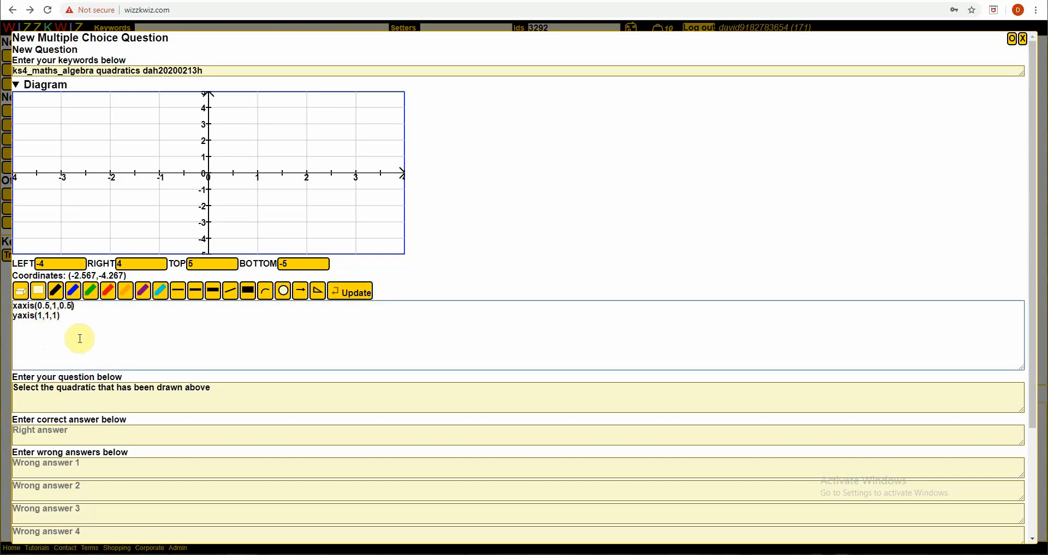
{"action": "left_click", "coordinate": [347, 293]}
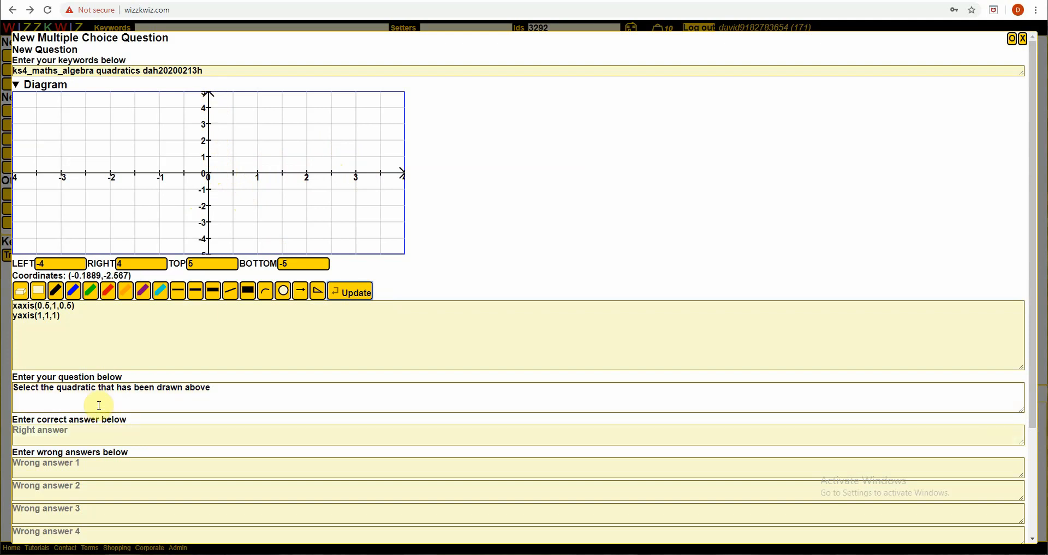
Start a new line of graphics code below yaxis(1,1,1)
{"action": "left_click", "coordinate": [74, 317]}
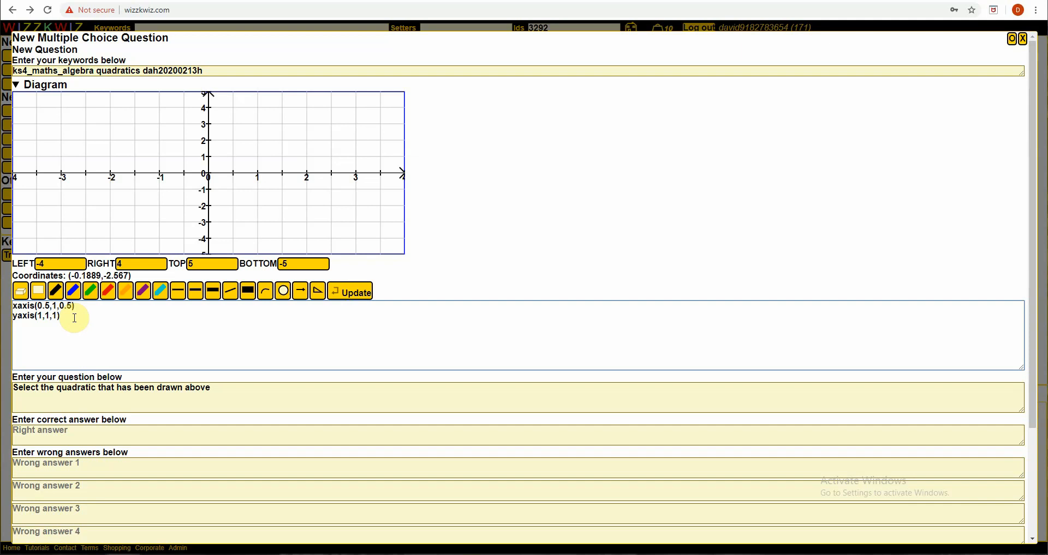
{"action": "key", "text": "Return"}
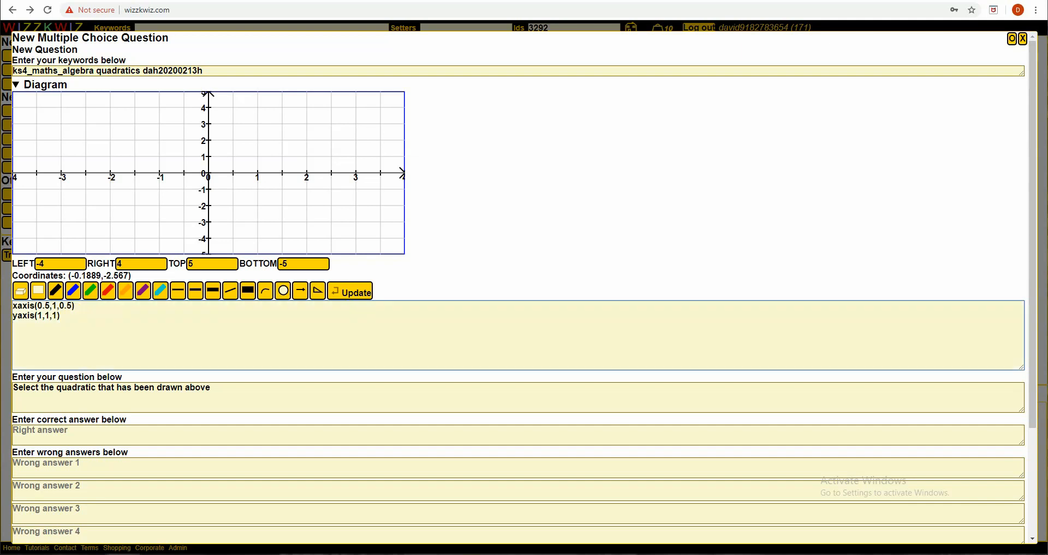
Switch to the WizzKwiz Tutorials window and examine the function command's syntax, including the W_t range and step arguments and the W_x and W_y expressions
{"action": "key", "text": "alt+Tab"}
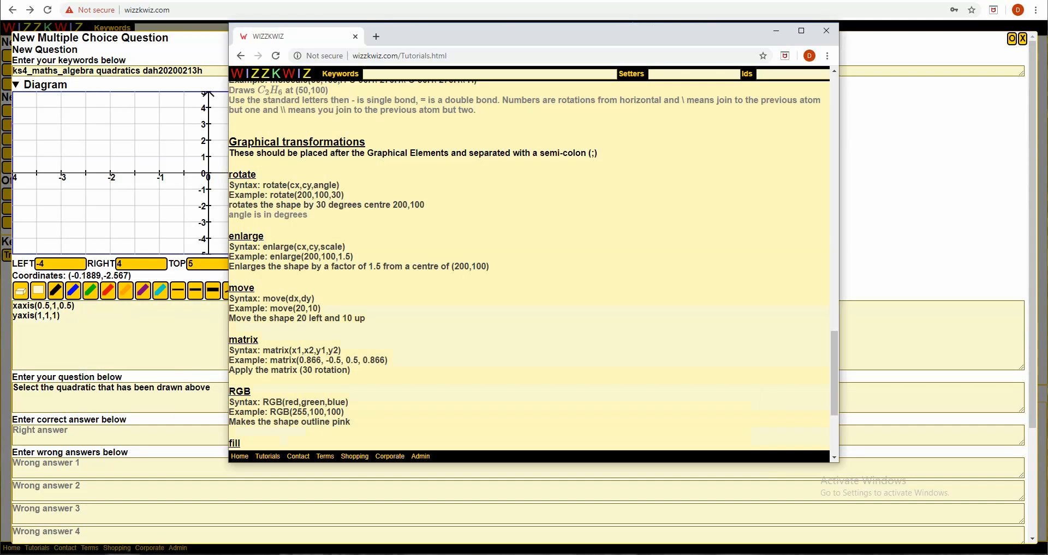
{"action": "left_click", "coordinate": [834, 381]}
{"action": "left_click_drag", "start_coordinate": [834, 381], "coordinate": [827, 189]}
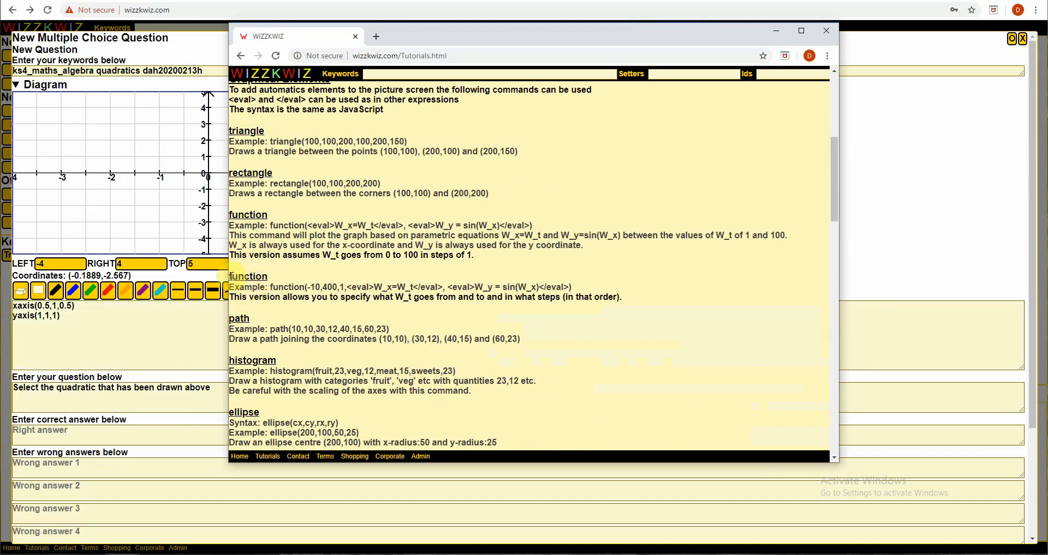
{"action": "left_click_drag", "start_coordinate": [230, 277], "coordinate": [643, 303]}
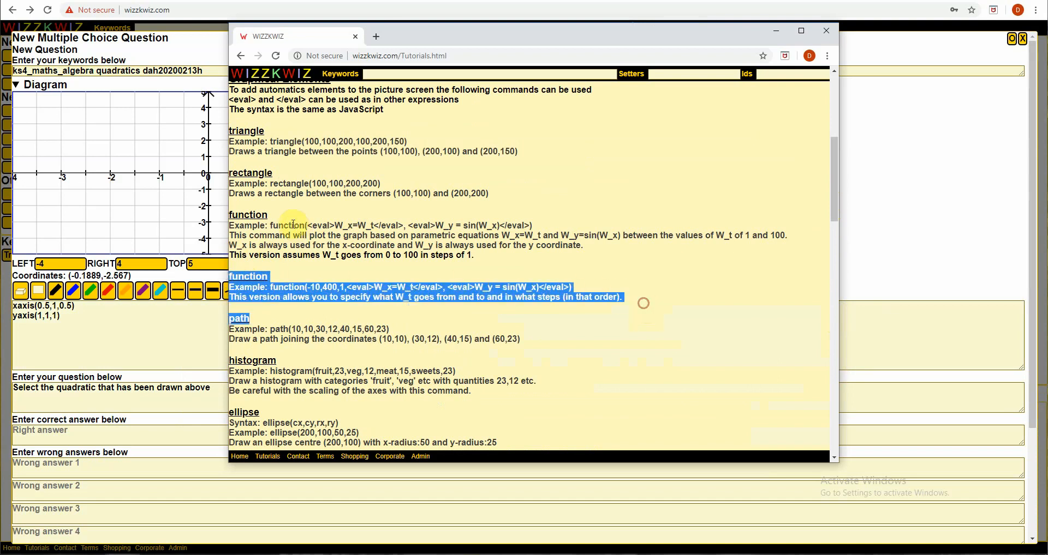
{"action": "left_click", "coordinate": [293, 225]}
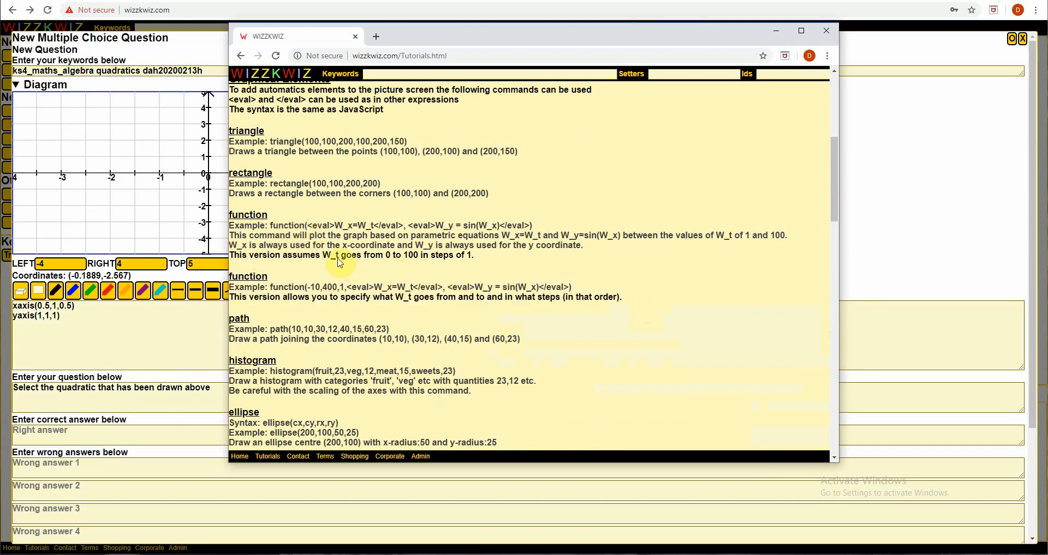
{"action": "left_click_drag", "start_coordinate": [323, 256], "coordinate": [481, 260]}
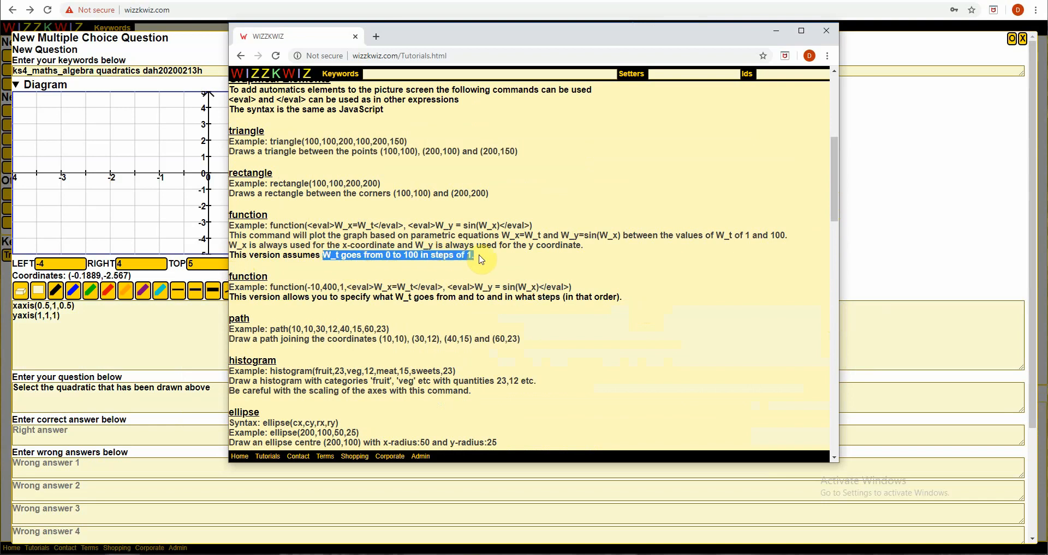
{"action": "left_click", "coordinate": [483, 260]}
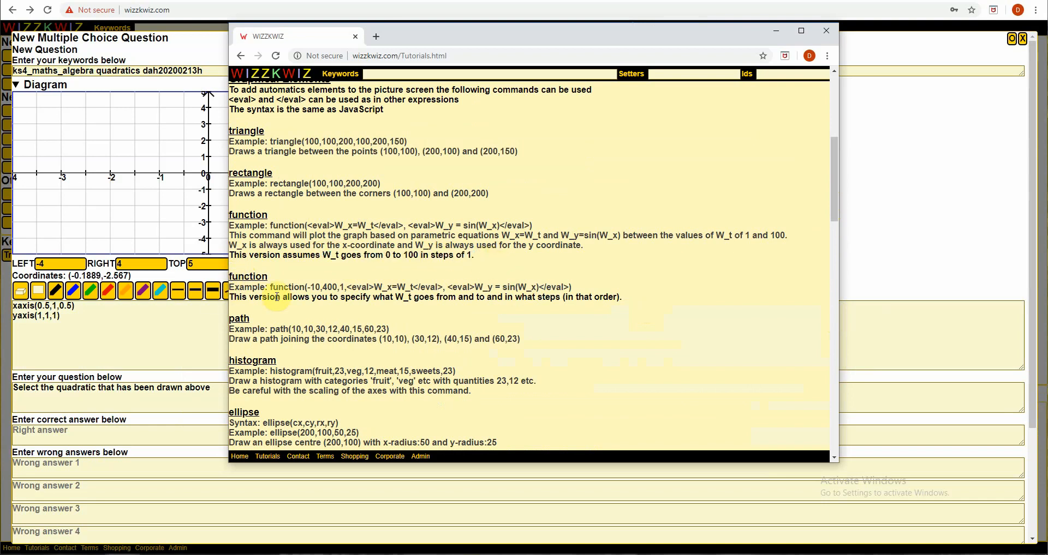
{"action": "left_click_drag", "start_coordinate": [307, 287], "coordinate": [572, 288]}
{"action": "left_click", "coordinate": [316, 288]}
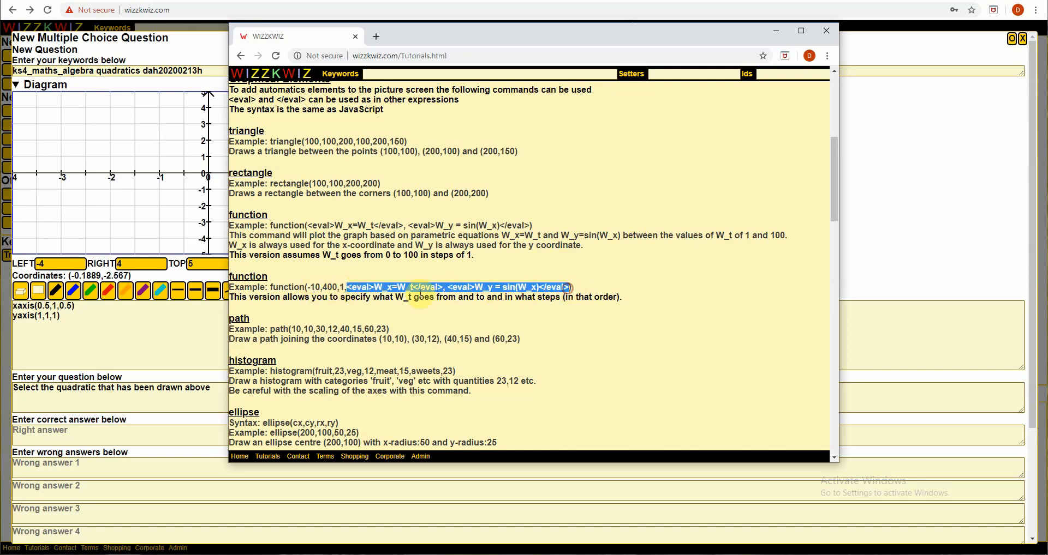
{"action": "double_click", "coordinate": [404, 286]}
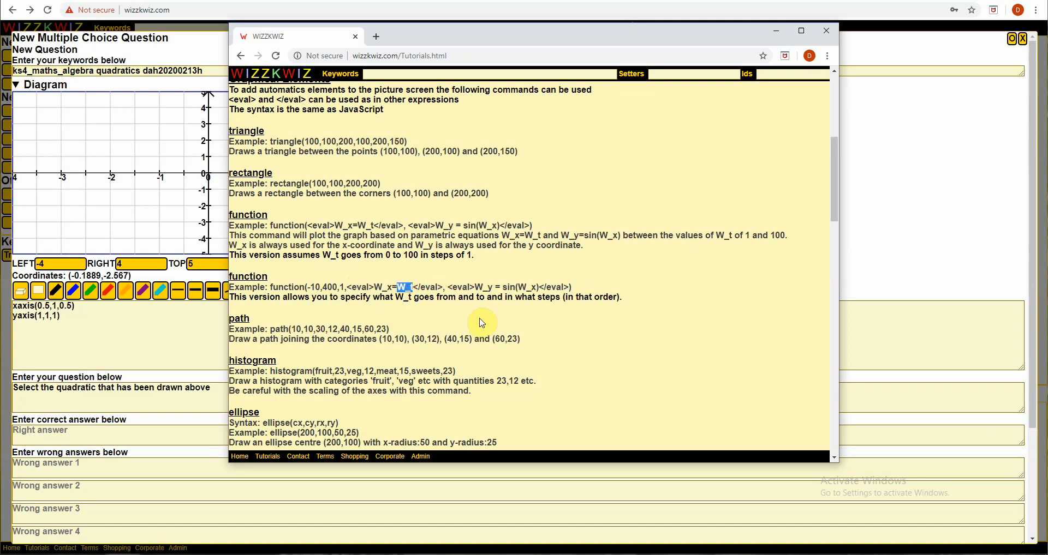
{"action": "double_click", "coordinate": [382, 287]}
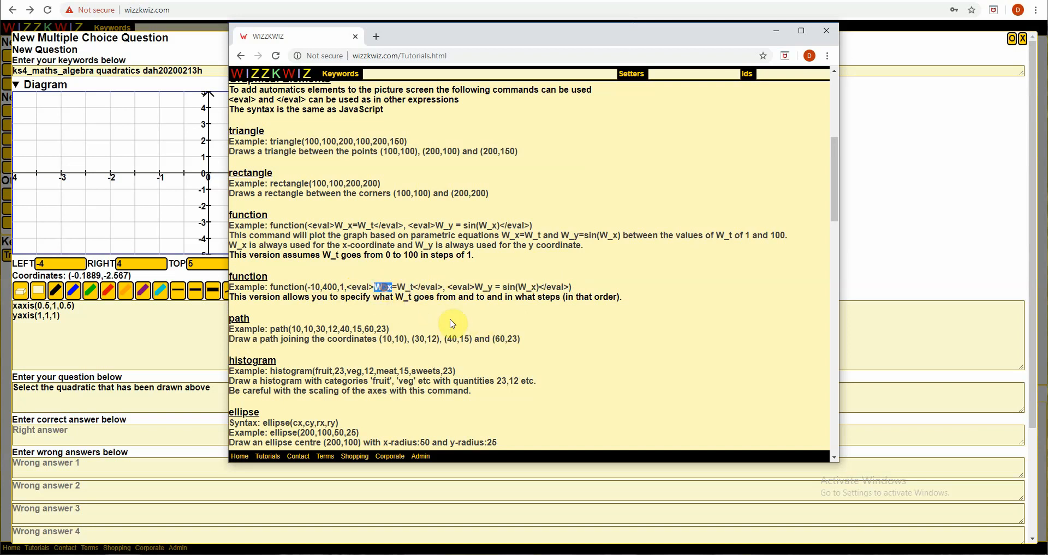
{"action": "double_click", "coordinate": [484, 287]}
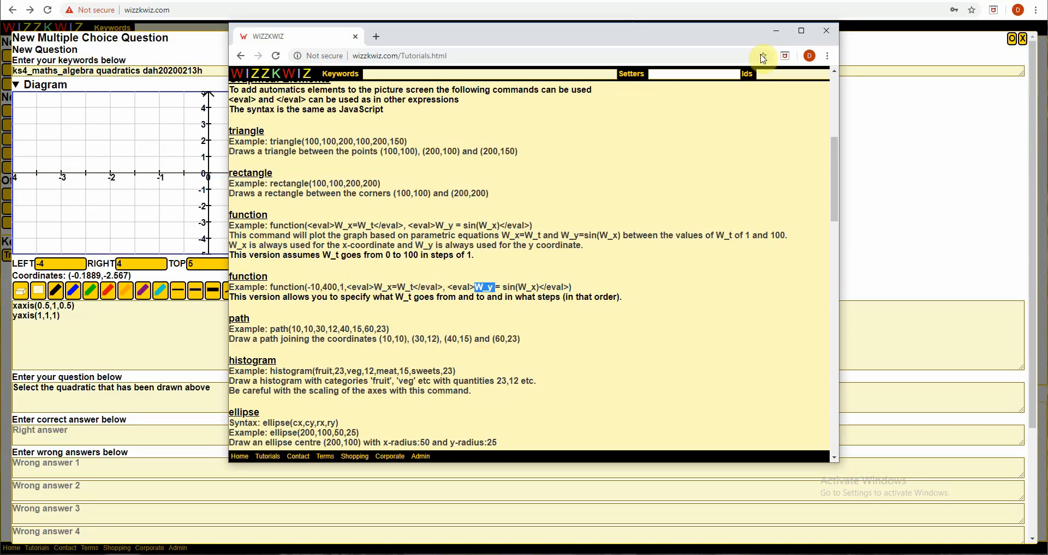
{"action": "left_click", "coordinate": [779, 33]}
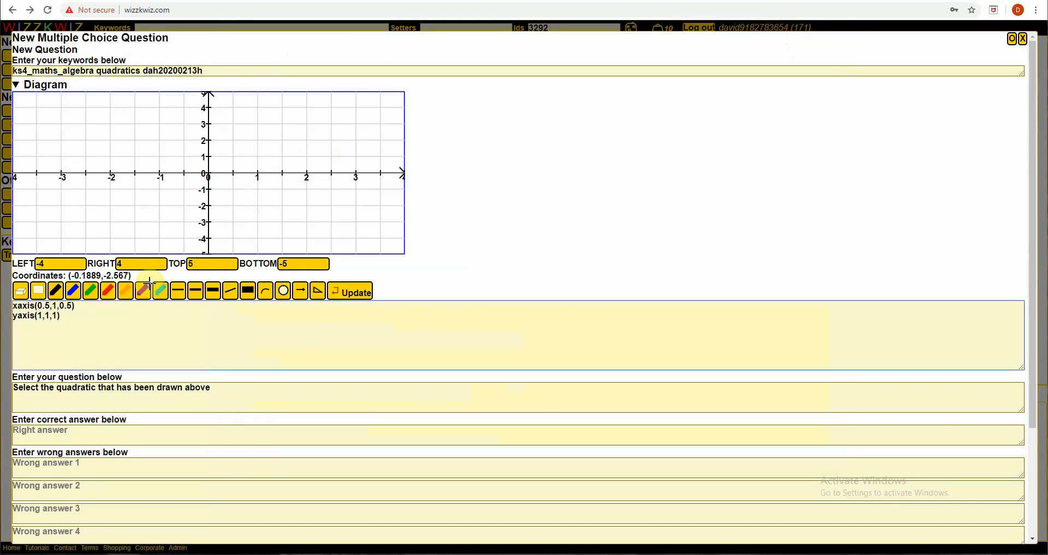
Begin a function command running from -4 to 4 in steps of 0.1, with <eval>W_x=W_t</eval> as its x expression
{"action": "left_click", "coordinate": [55, 326]}
{"action": "type", "text": "fu"}
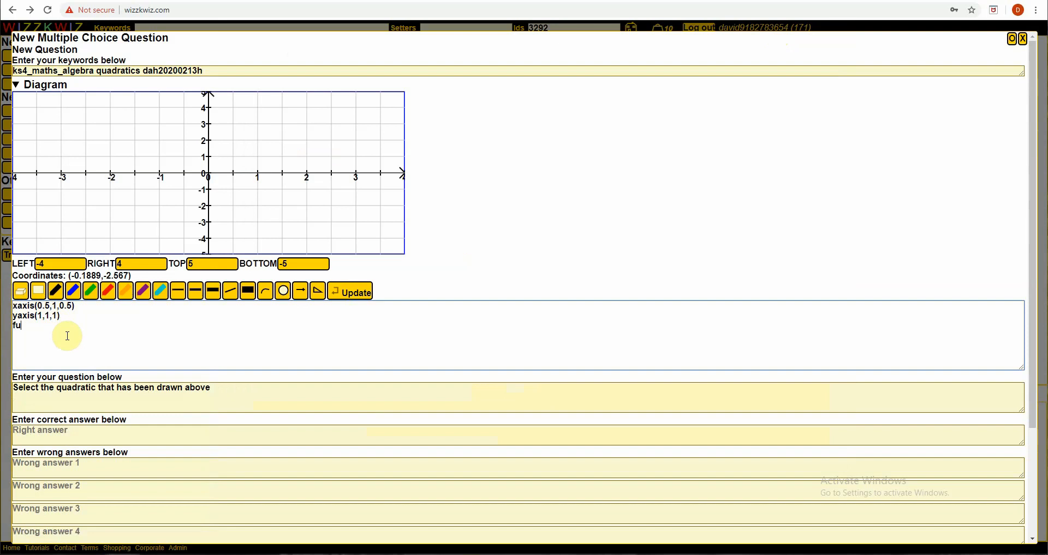
{"action": "type", "text": "nction("}
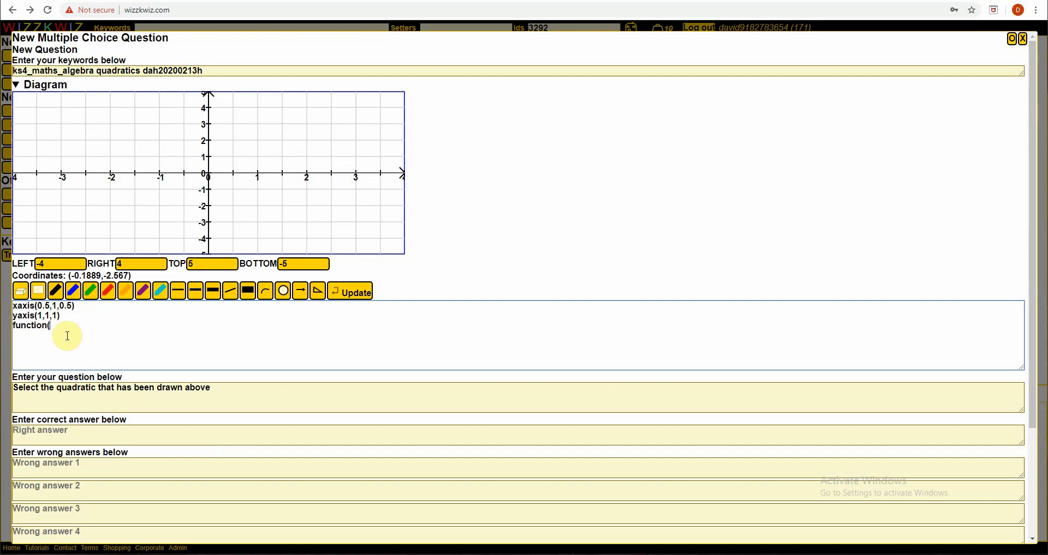
{"action": "type", "text": "-4,4,0.1"}
{"action": "type", "text": ",<eval></eval>"}
{"action": "left_click", "coordinate": [108, 325]}
{"action": "type", "text": "W_x=W_t</eval>,"}
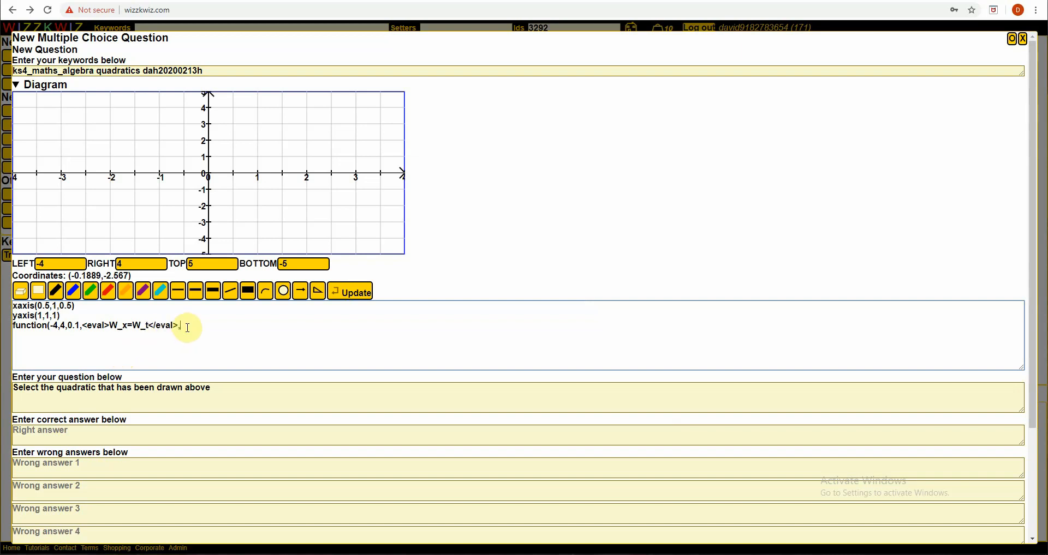
Add the y expression <eval>W_y=W_x^2+3*W_x+2</eval> to the function command, and redraw the diagram
{"action": "type", "text": "<eval>W_x=W_t</eval>,<eval>W_y=W_x^2+3*W_x"}
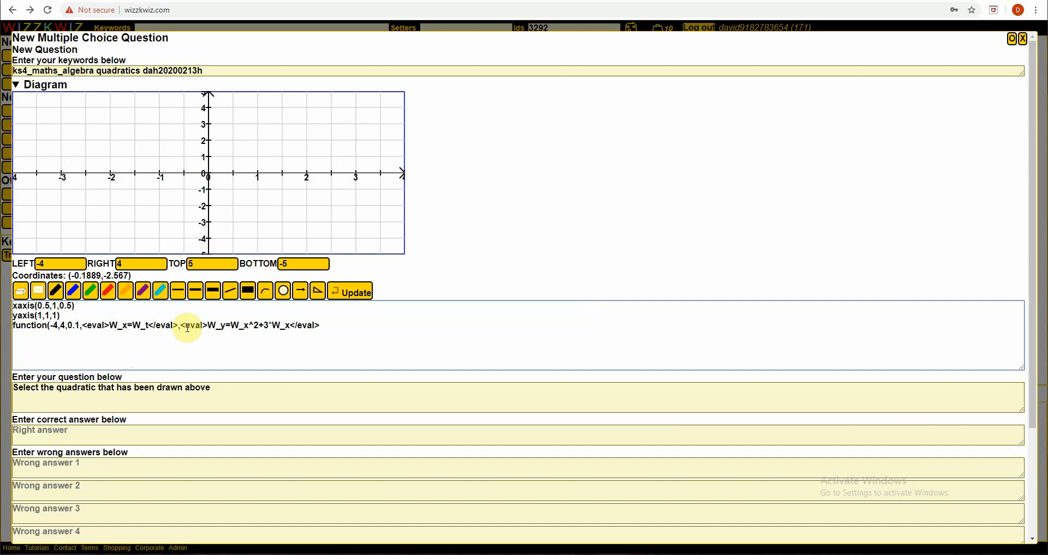
{"action": "type", "text": "+2"}
{"action": "left_click", "coordinate": [349, 293]}
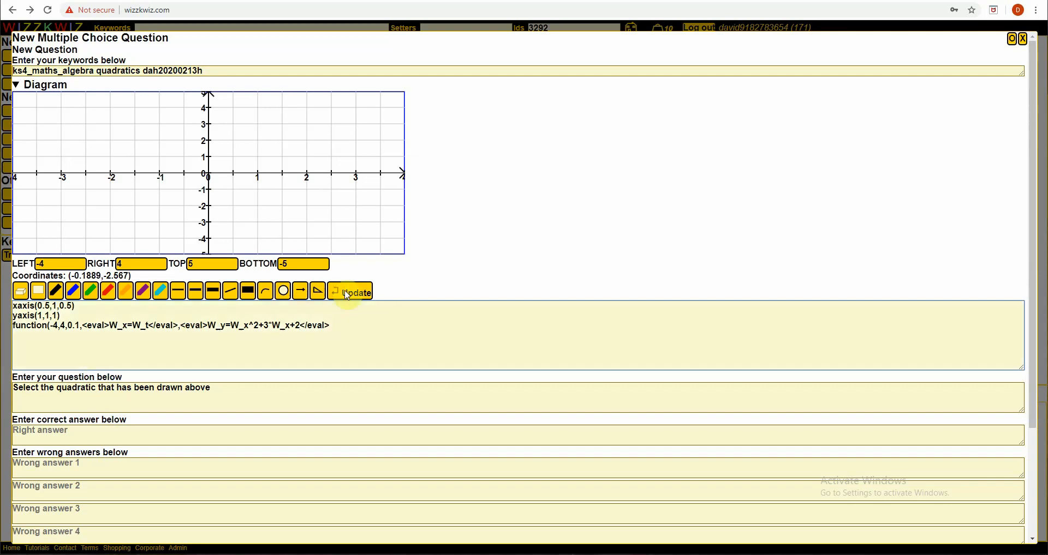
{"action": "left_click", "coordinate": [355, 293]}
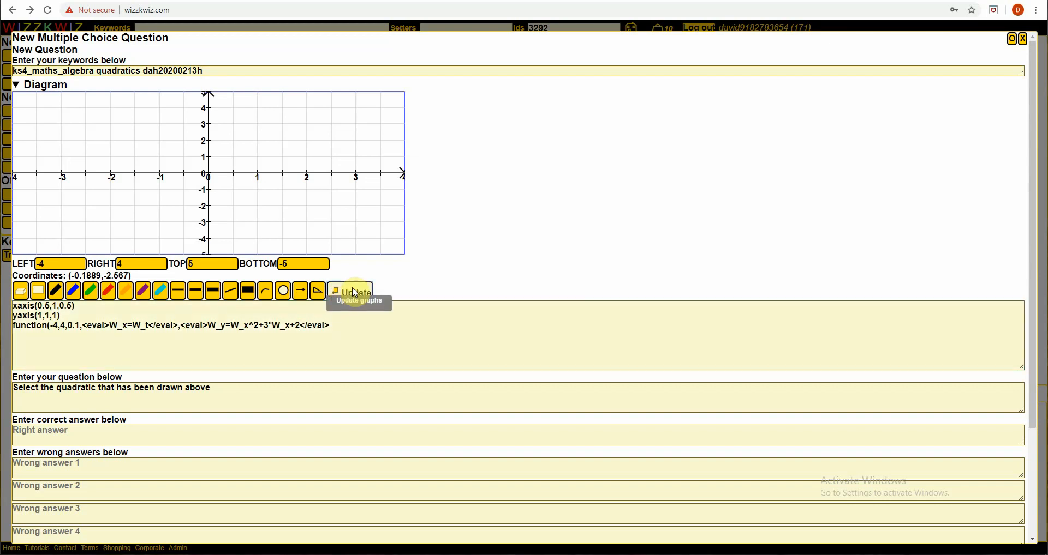
Complete the function command with its missing closing bracket, and redraw the diagram
{"action": "left_click", "coordinate": [191, 365]}
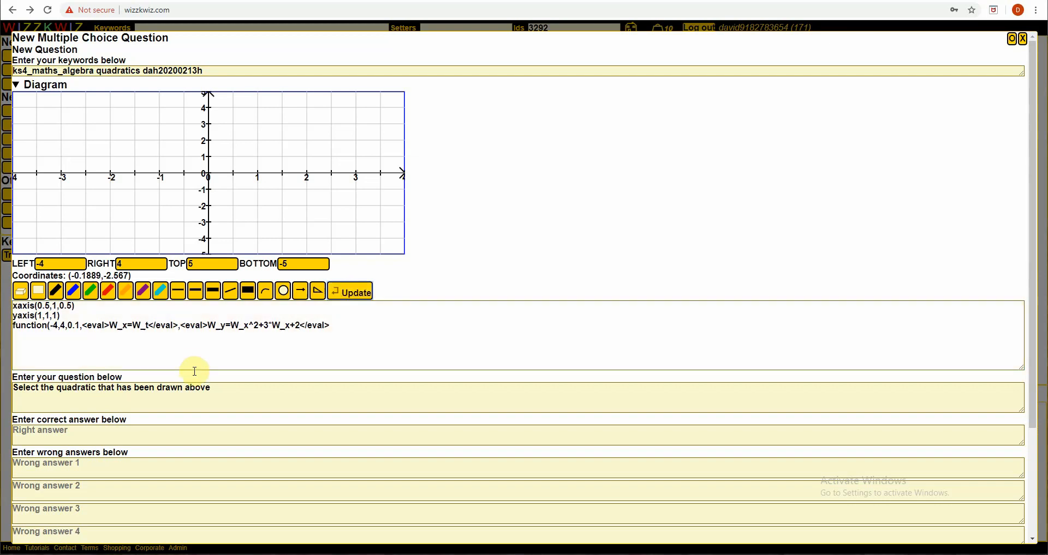
{"action": "left_click", "coordinate": [335, 326]}
{"action": "type", "text": ")"}
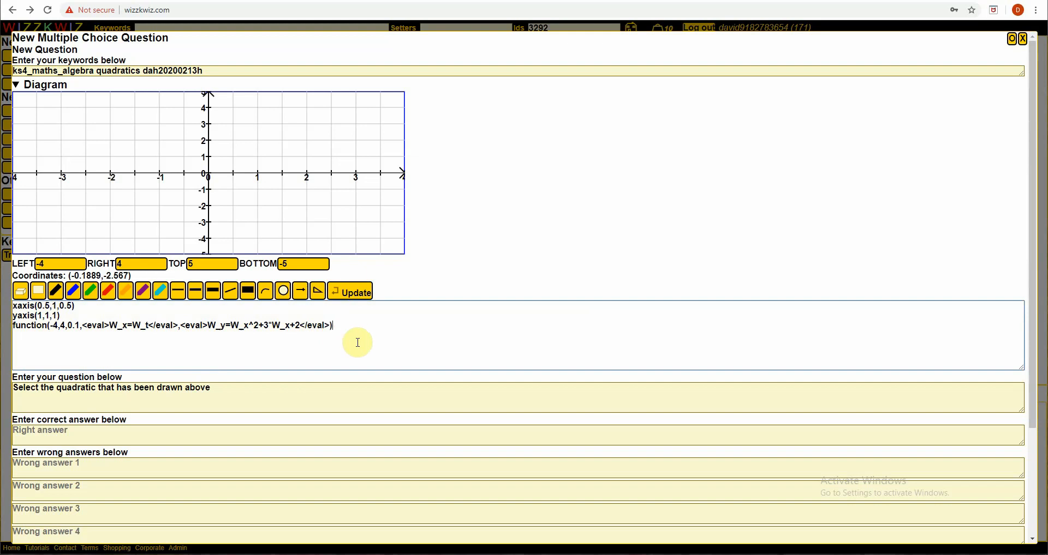
{"action": "left_click", "coordinate": [355, 293]}
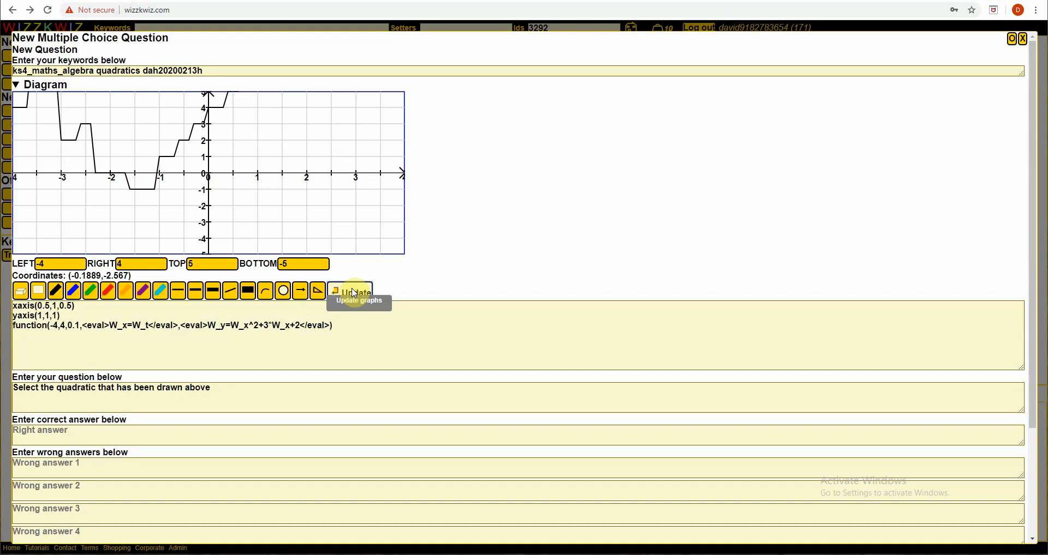
Set the function command's step size to 0.01, and redraw the diagram
{"action": "left_click", "coordinate": [22, 351]}
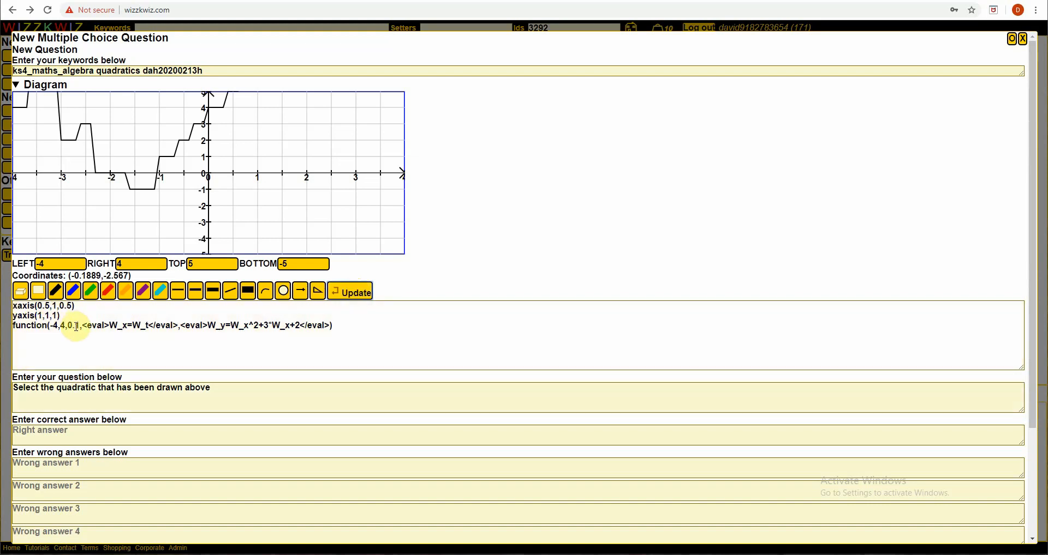
{"action": "type", "text": "0"}
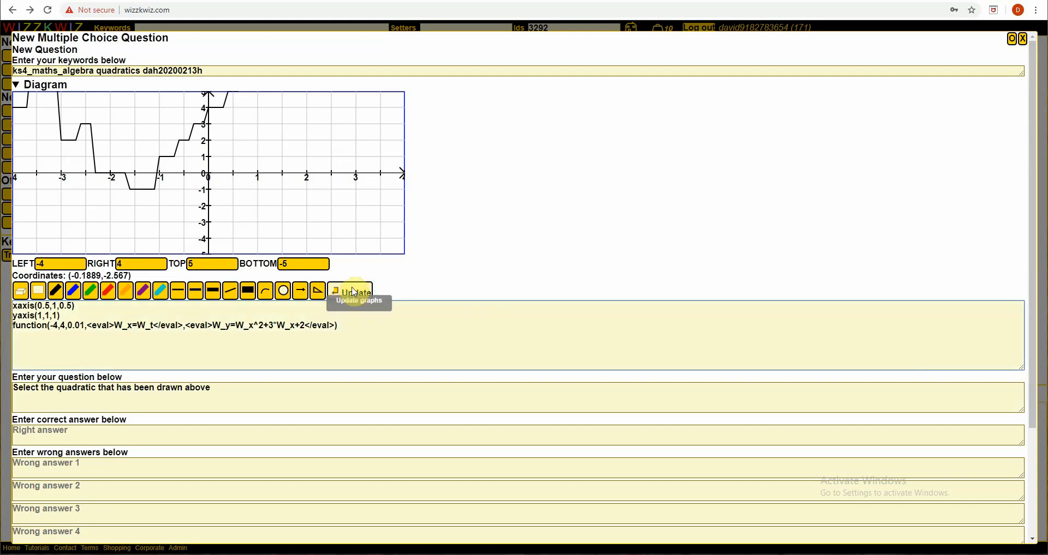
{"action": "left_click", "coordinate": [354, 292]}
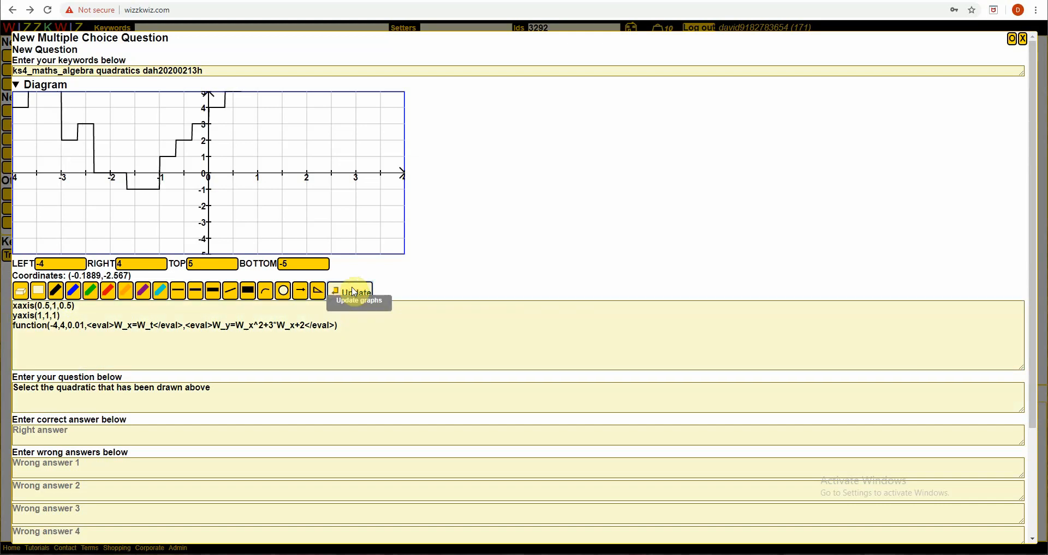
Set the function command's step size back to 0.1, and redraw the diagram
{"action": "left_click", "coordinate": [273, 345]}
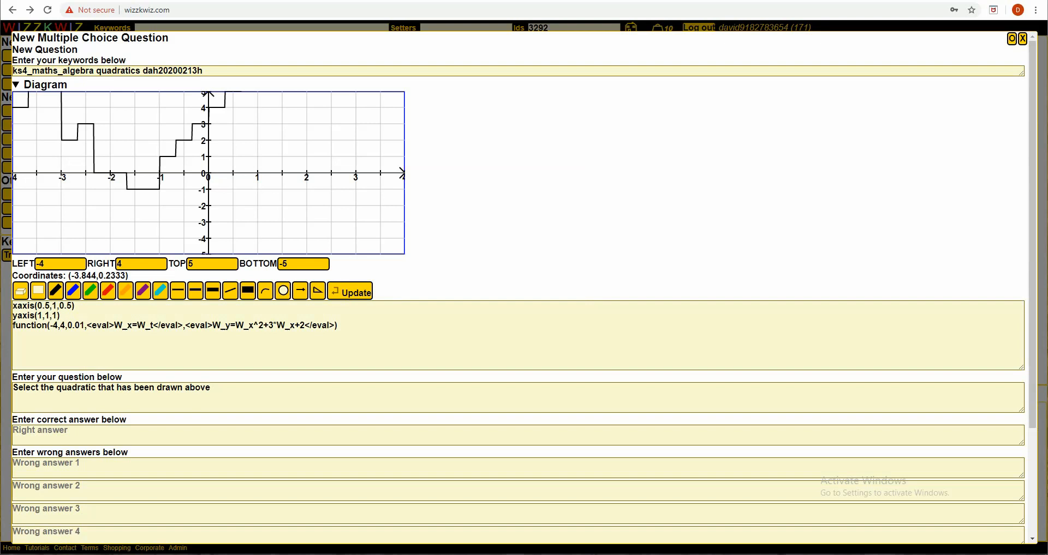
{"action": "left_click", "coordinate": [77, 325]}
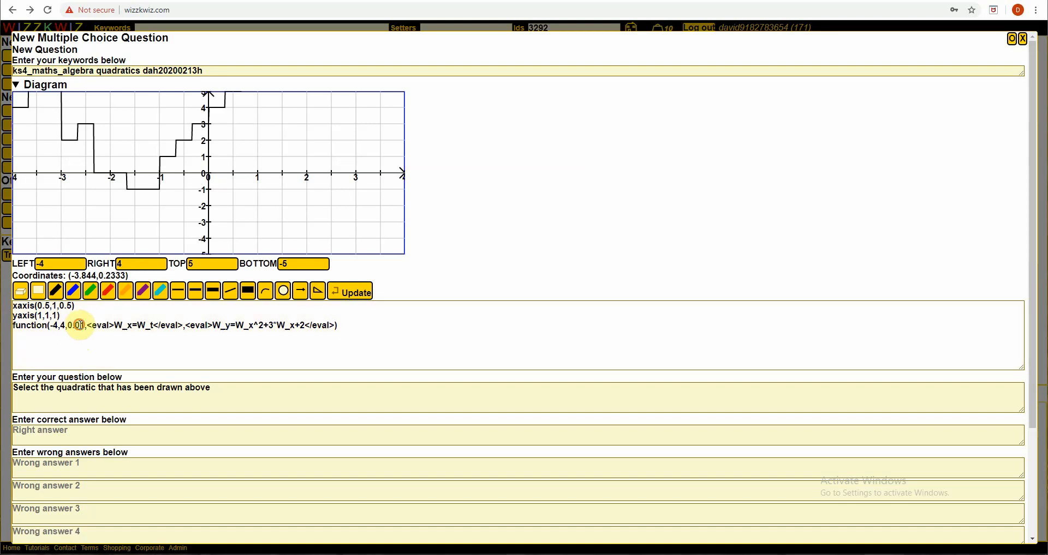
{"action": "key", "text": "BackSpace"}
{"action": "left_click", "coordinate": [354, 293]}
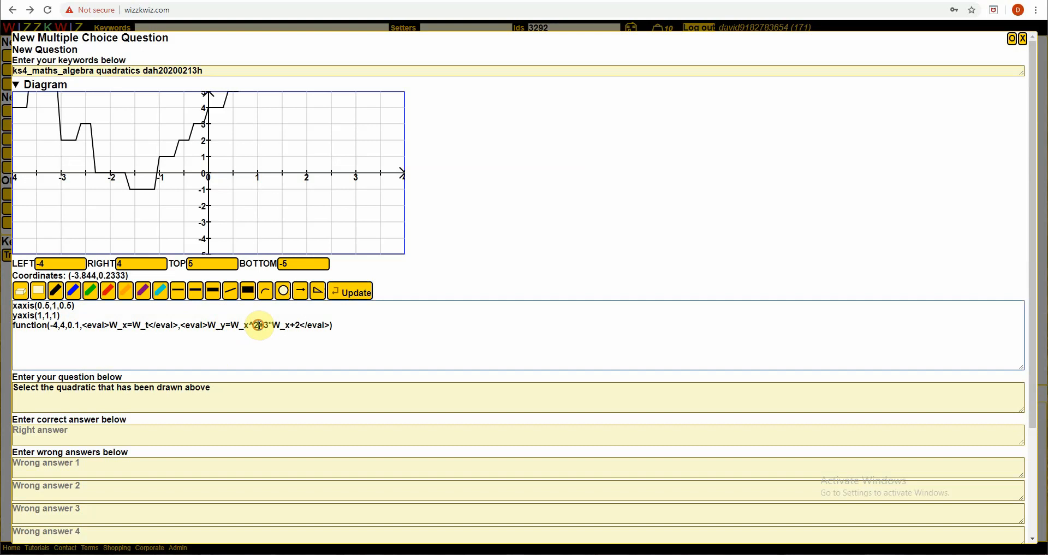
Replace W_x^2 with pow(W_x,2) in the function command's y expression, and redraw the diagram
{"action": "left_click", "coordinate": [236, 390]}
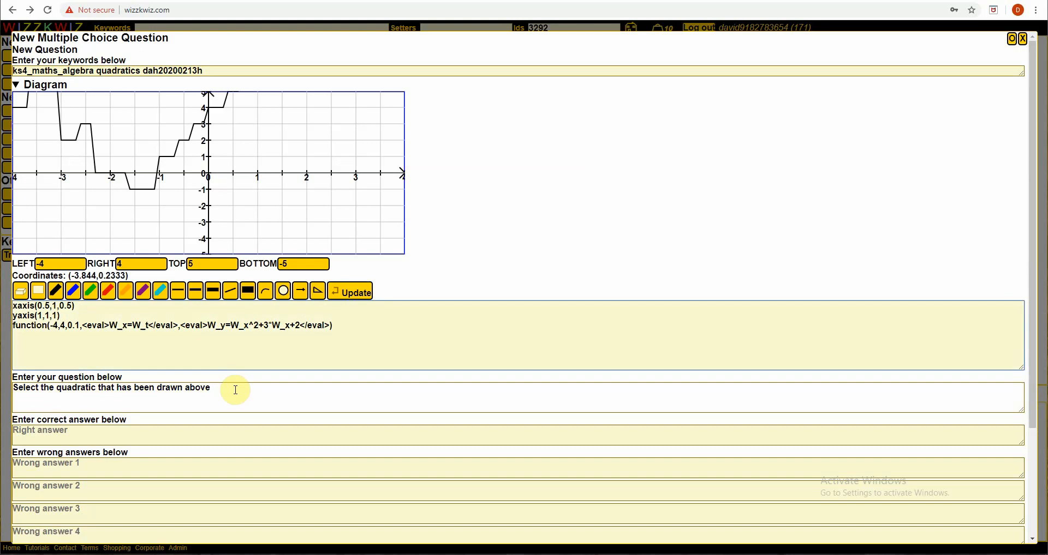
{"action": "key", "text": "BackSpace"}
{"action": "key", "text": "BackSpace"}
{"action": "key", "text": "BackSpace"}
{"action": "key", "text": "BackSpace"}
{"action": "key", "text": "BackSpace"}
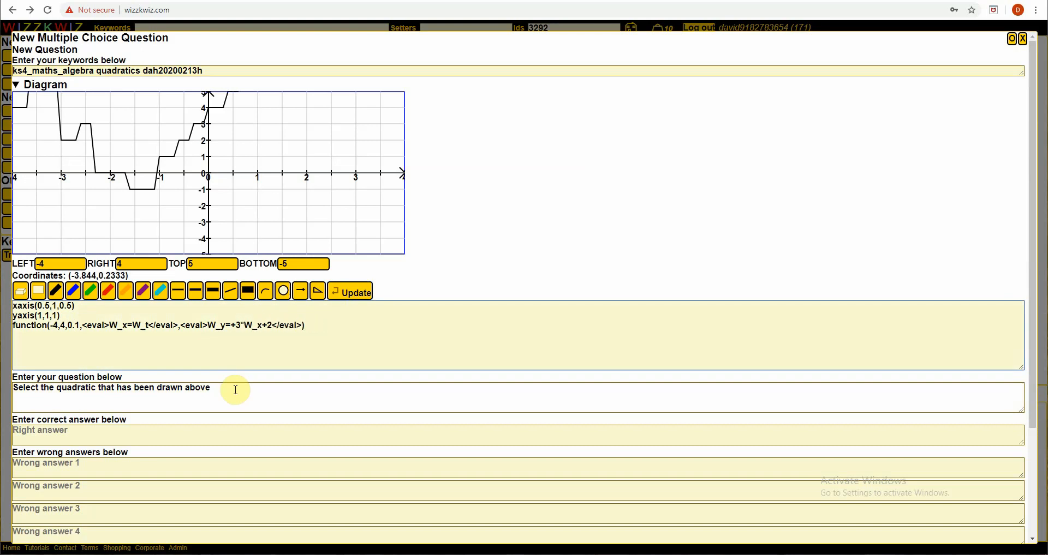
{"action": "type", "text": "pow("}
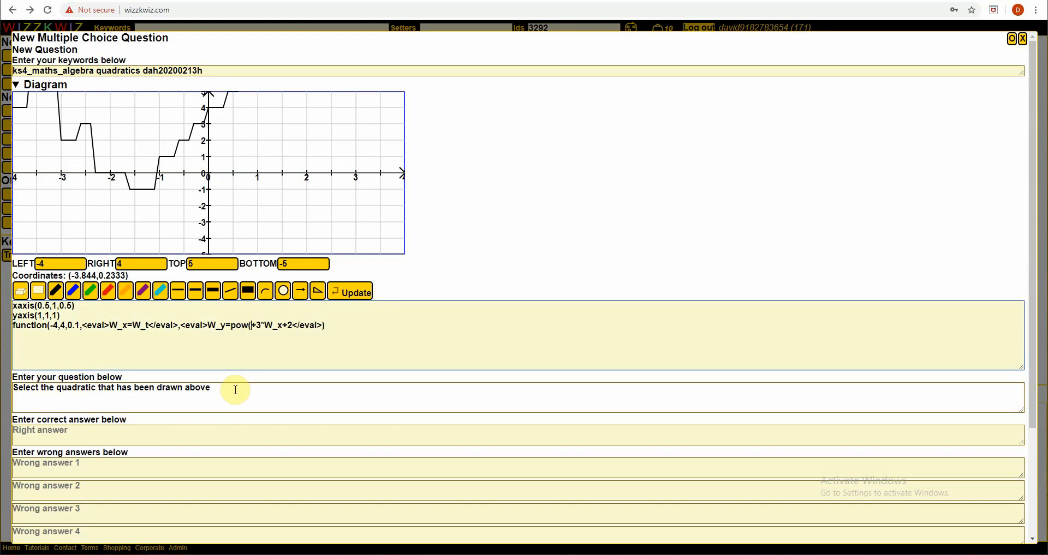
{"action": "type", "text": "W_x,2)"}
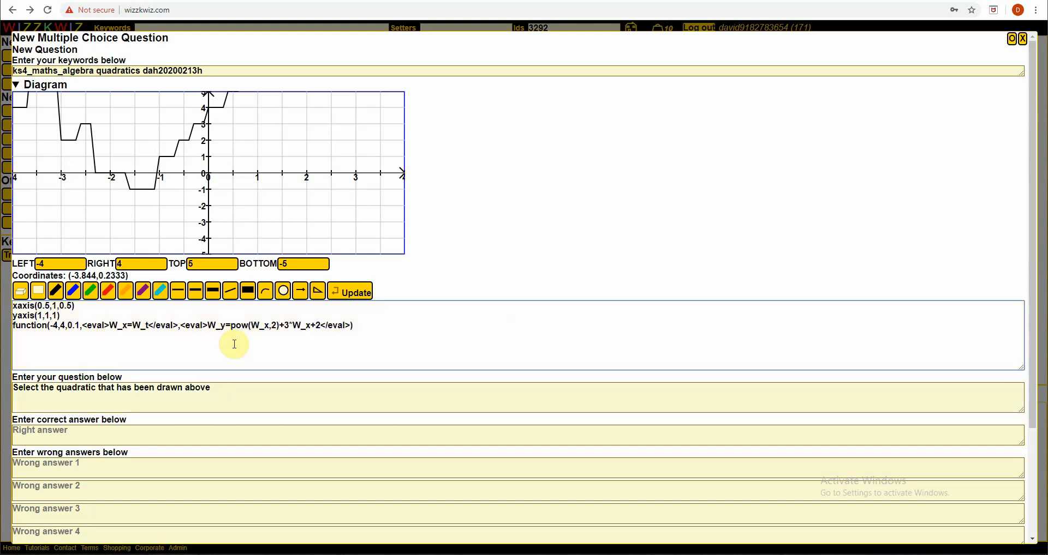
{"action": "double_click", "coordinate": [238, 326]}
{"action": "double_click", "coordinate": [261, 326]}
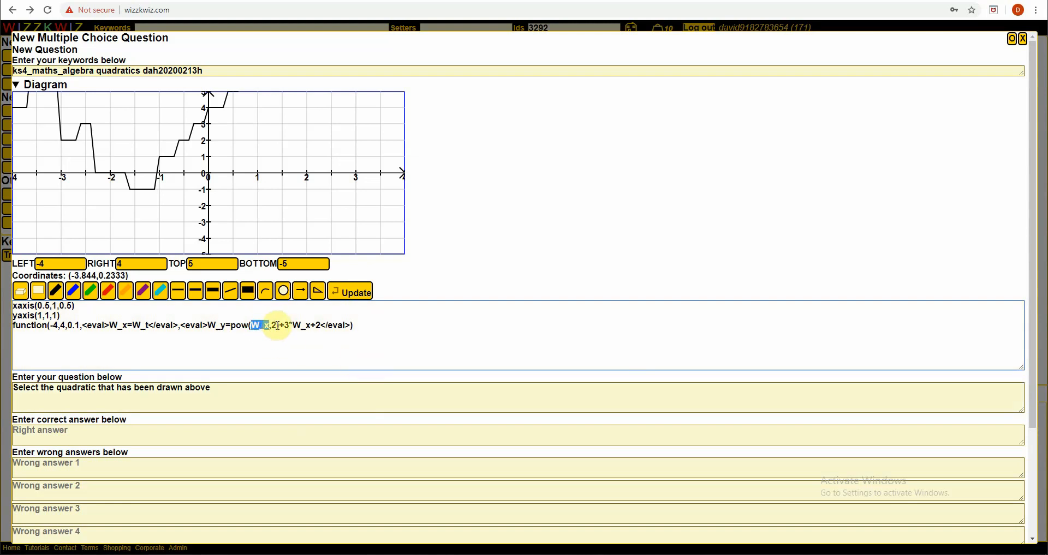
{"action": "left_click", "coordinate": [358, 290]}
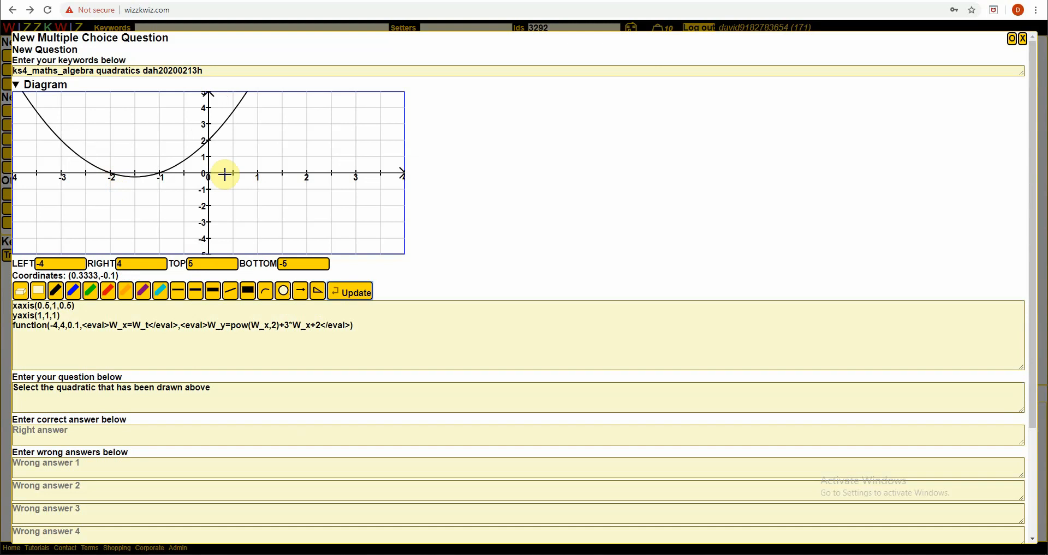
Insert the definition W_alpha=random_step(-3,3,1); at the start of the y expression, before W_y
{"action": "left_click", "coordinate": [287, 325]}
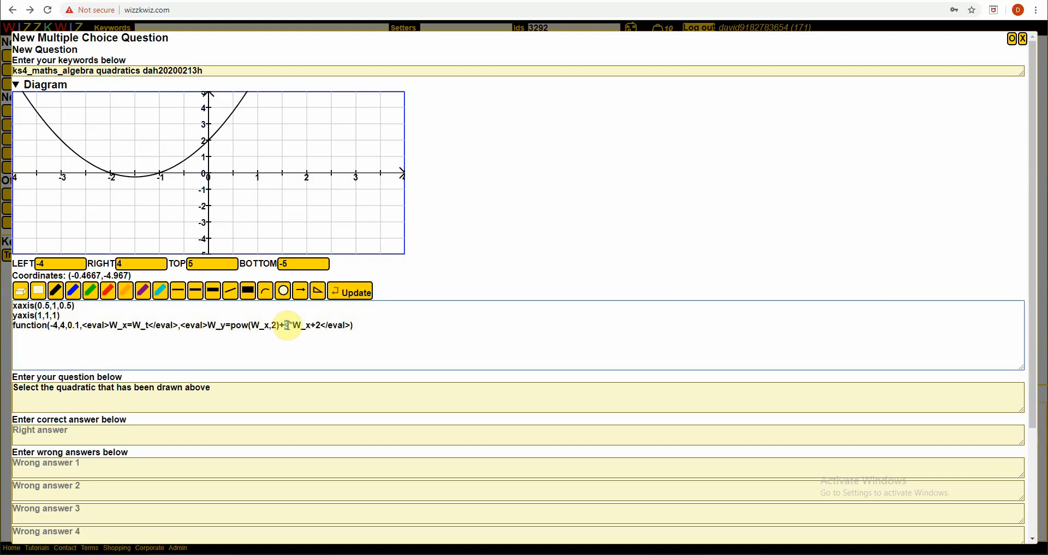
{"action": "double_click", "coordinate": [286, 325]}
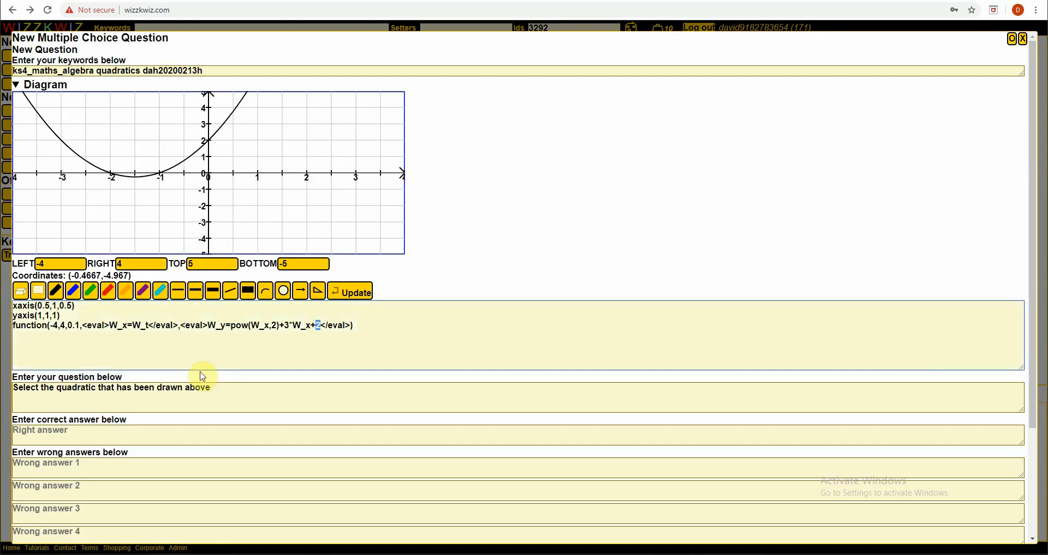
{"action": "left_click", "coordinate": [209, 326]}
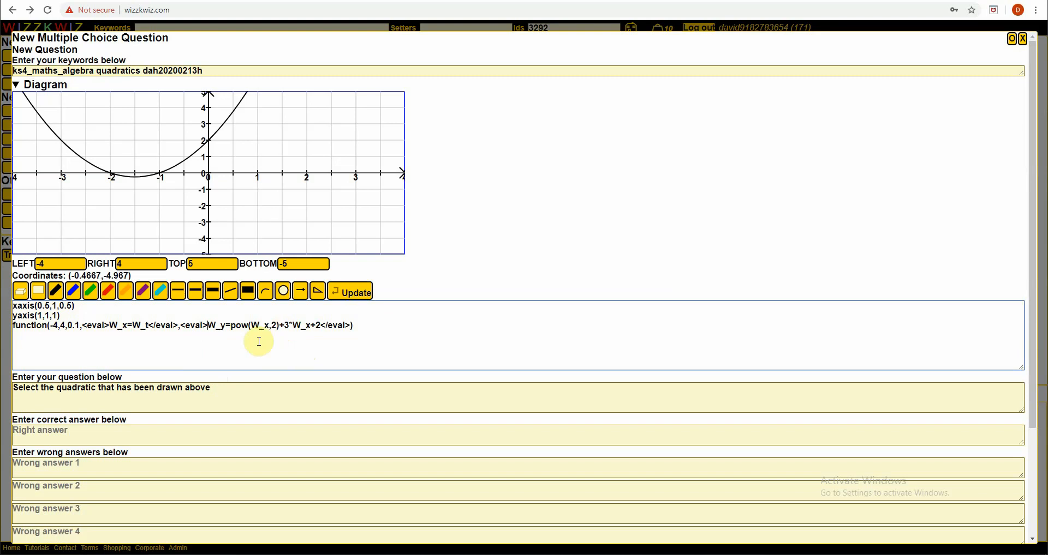
{"action": "type", "text": "alkW_"}
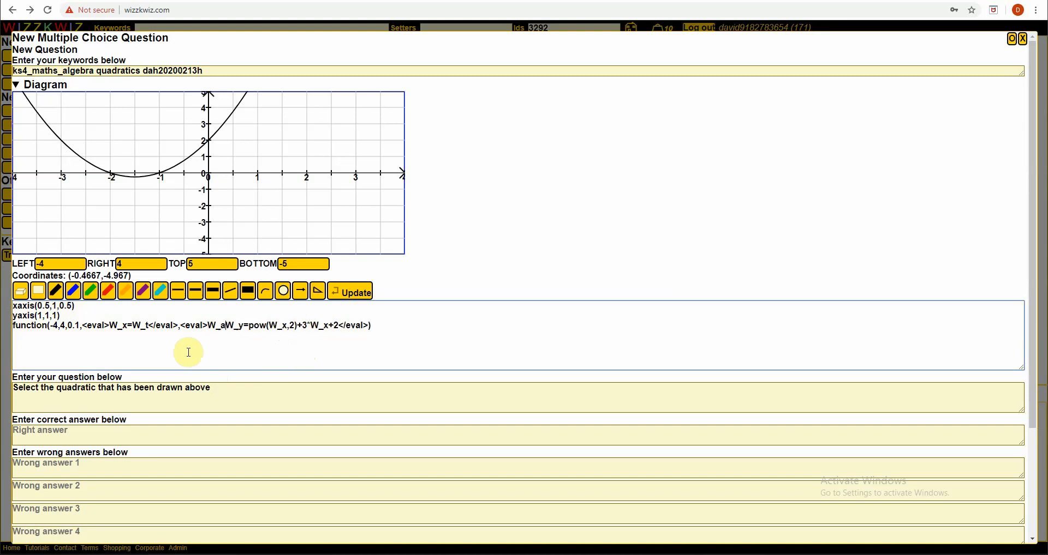
{"action": "key", "text": "BackSpace"}
{"action": "key", "text": "BackSpace"}
{"action": "type", "text": "lpha"}
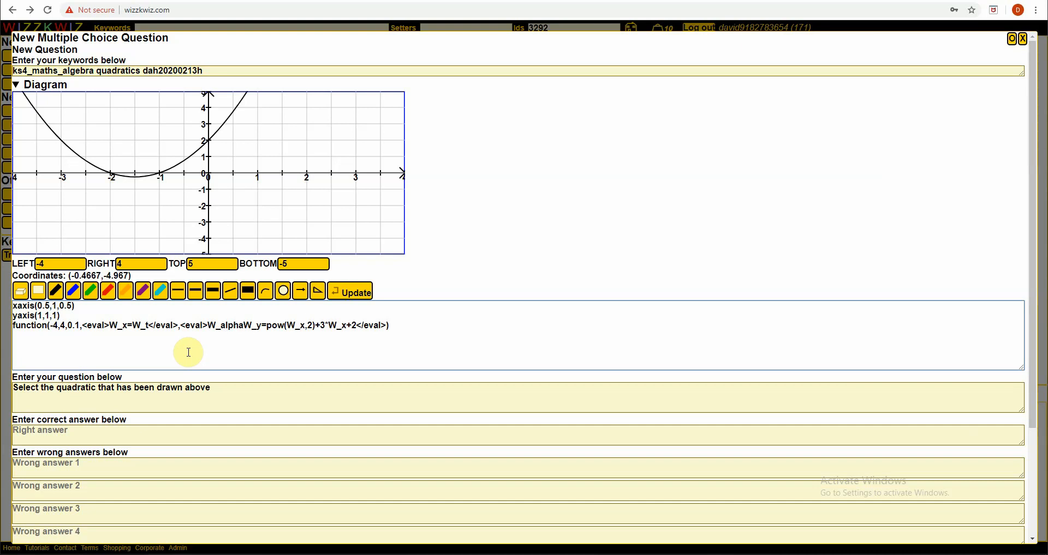
{"action": "type", "text": "="}
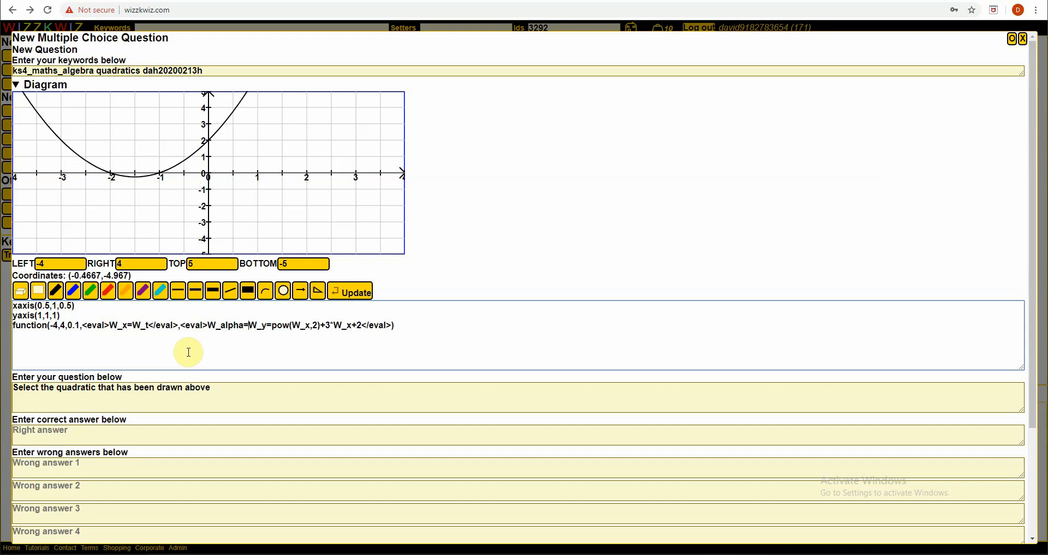
{"action": "type", "text": "random_step"}
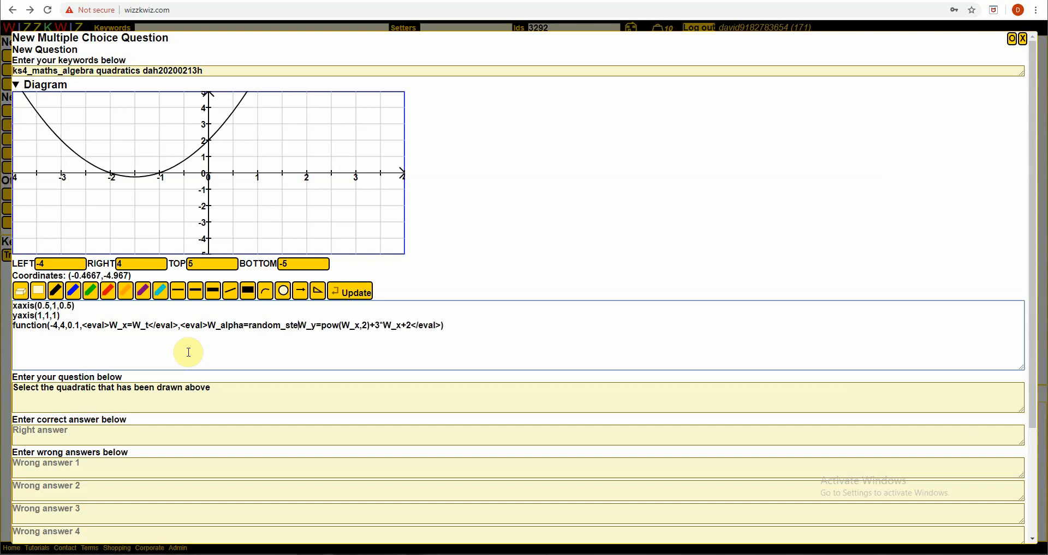
{"action": "type", "text": "(-3,3,1"}
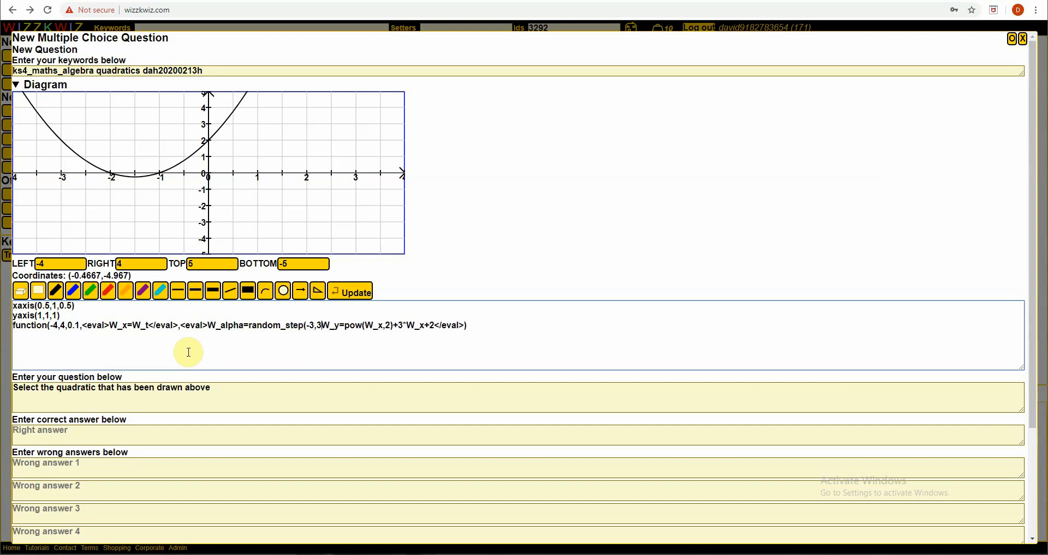
{"action": "type", "text": ");"}
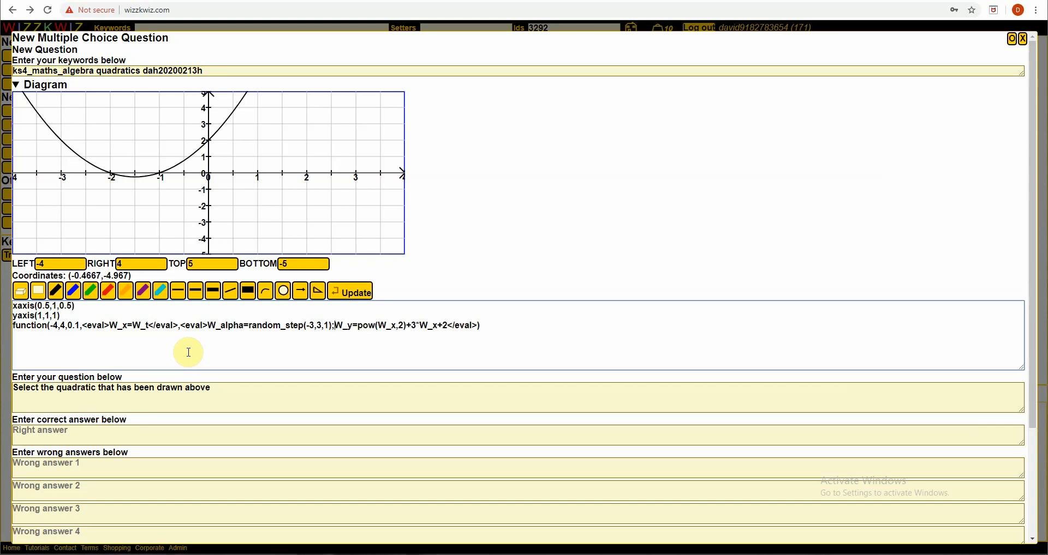
Add the definition W_beta=random_step(-3,3,1); between the W_alpha definition and W_y
{"action": "type", "text": "W_beta"}
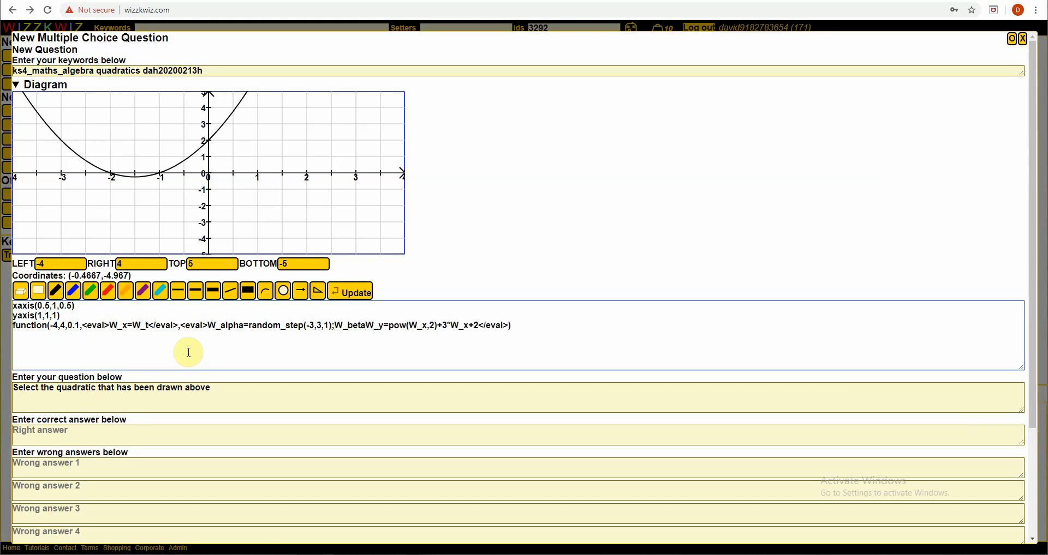
{"action": "type", "text": "=random_st"}
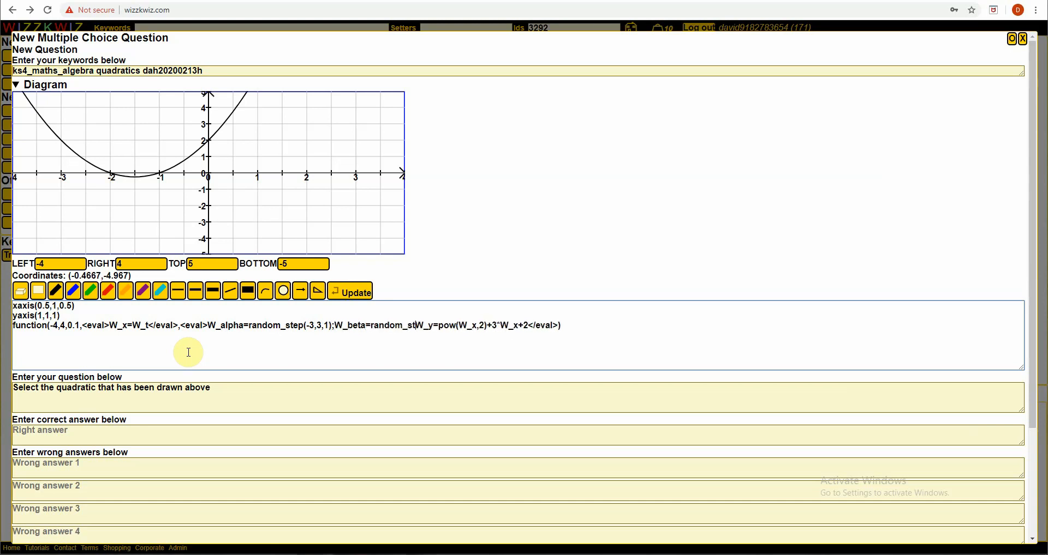
{"action": "type", "text": "ep(-3"}
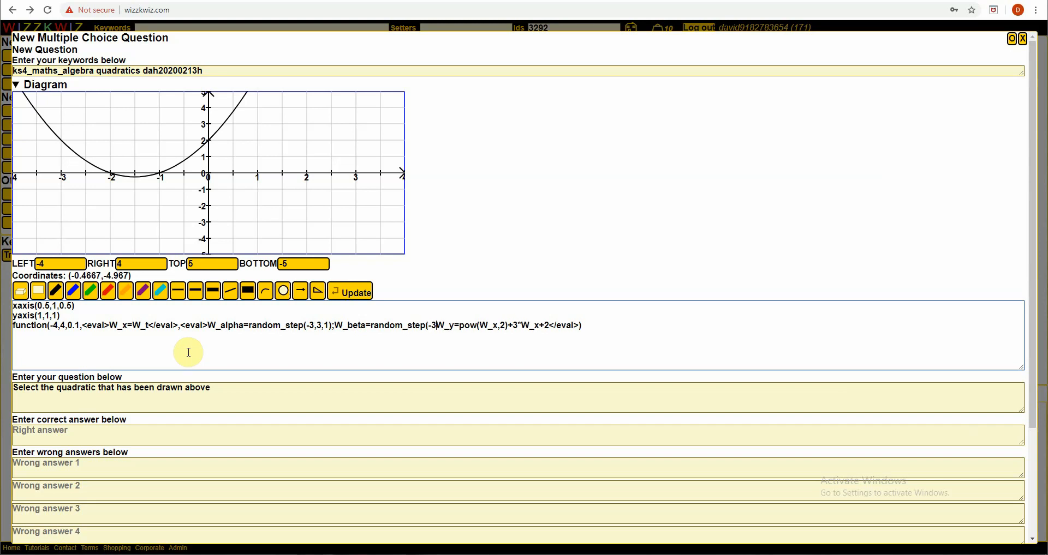
{"action": "type", "text": ",3,1"}
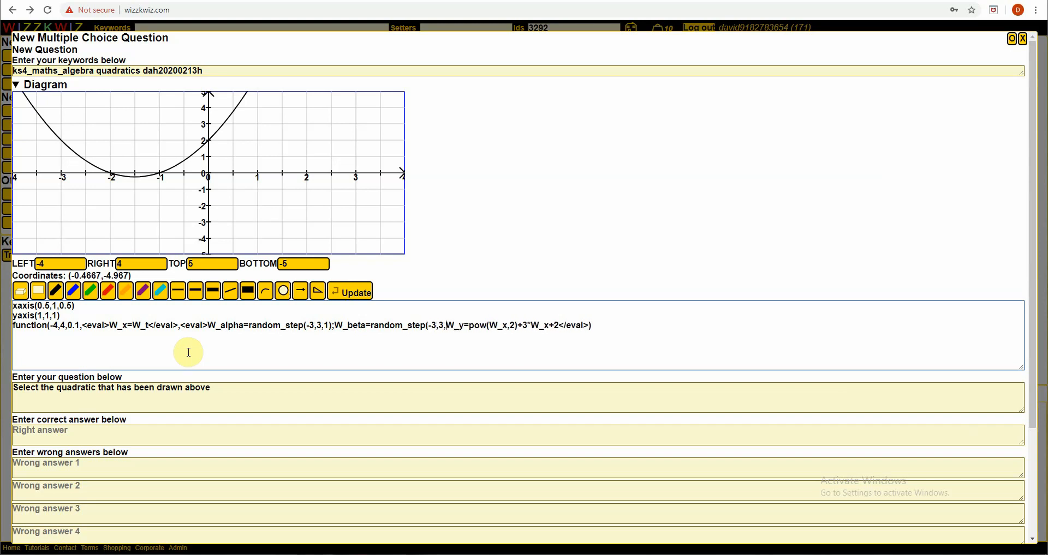
{"action": "type", "text": ");"}
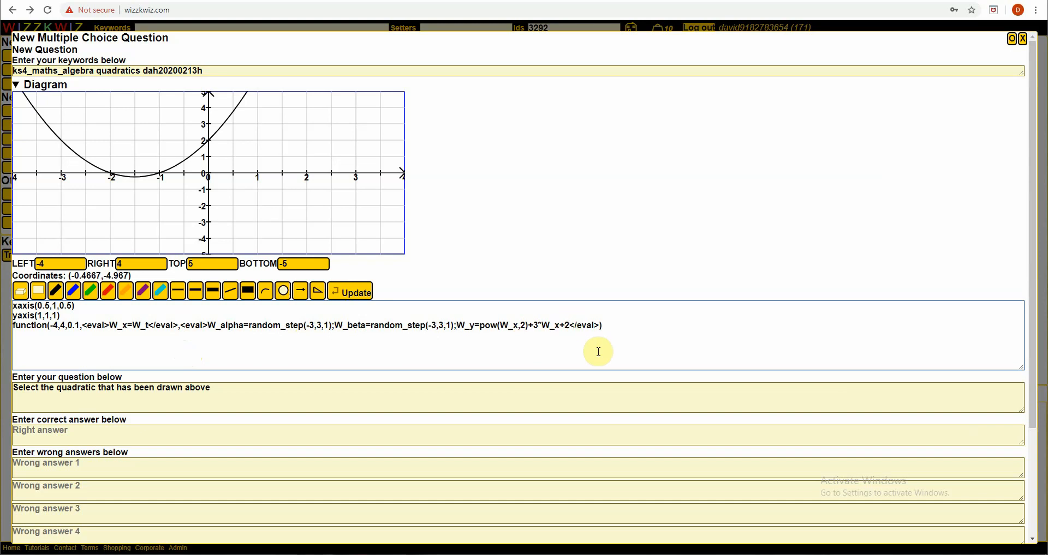
Replace the constant term 2 in the y expression with (W_alpha*W_beta)
{"action": "key", "text": "BackSpace"}
{"action": "type", "text": "W"}
{"action": "key", "text": "BackSpace"}
{"action": "type", "text": "()W_alh"}
{"action": "key", "text": "BackSpace"}
{"action": "type", "text": "pha*W_beta"}
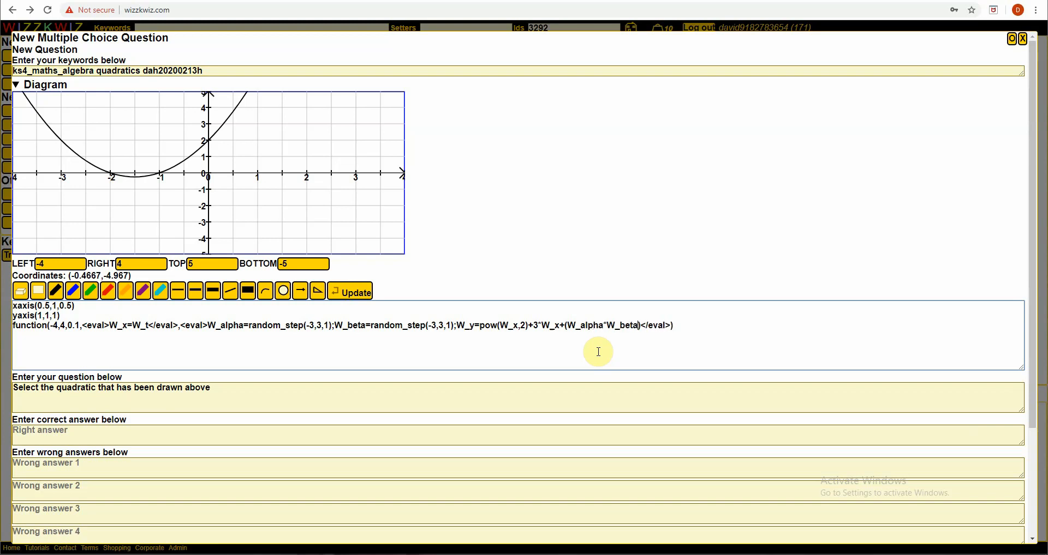
Replace the coefficient 3 of W_x in the y expression with (-W_alpha-W_beta), and redraw the diagram
{"action": "double_click", "coordinate": [537, 325]}
{"action": "key", "text": "BackSpace"}
{"action": "type", "text": "(-W_)"}
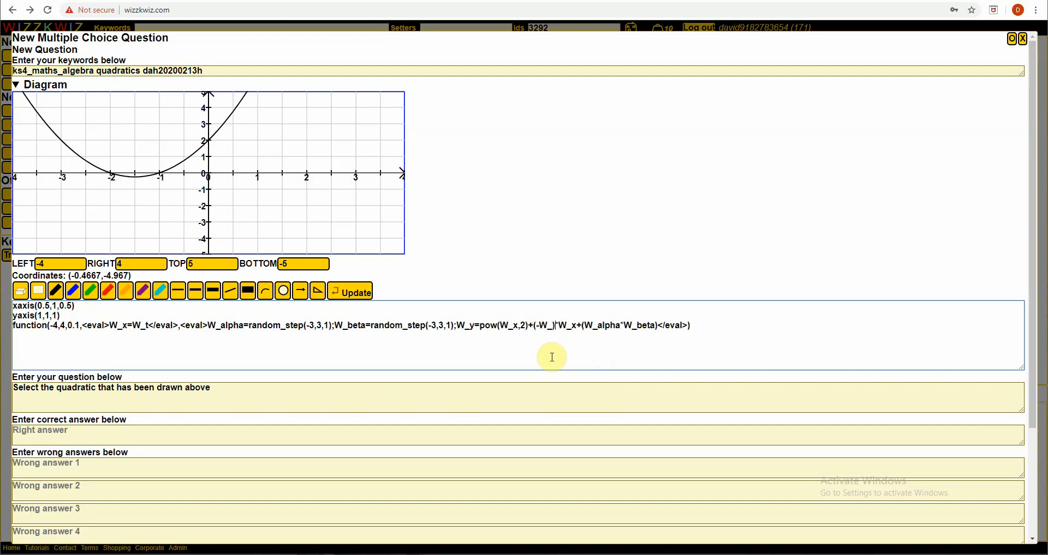
{"action": "type", "text": "alpha-W_"}
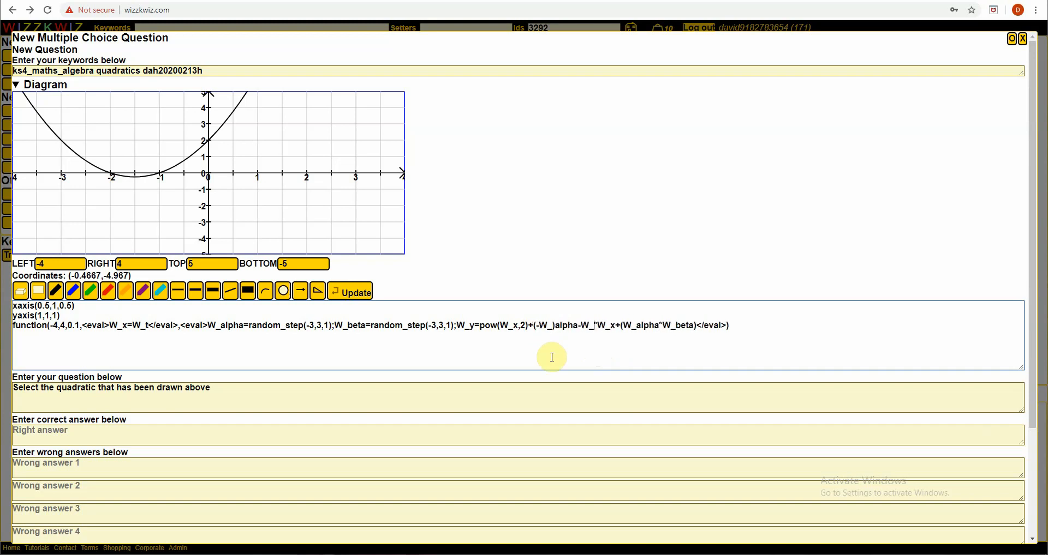
{"action": "type", "text": "beta)"}
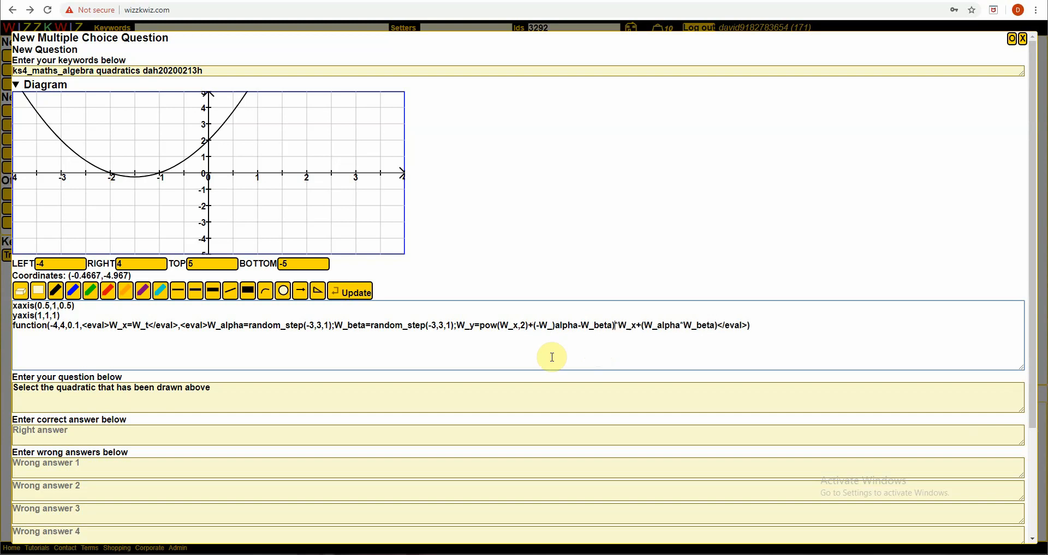
{"action": "left_click", "coordinate": [554, 325]}
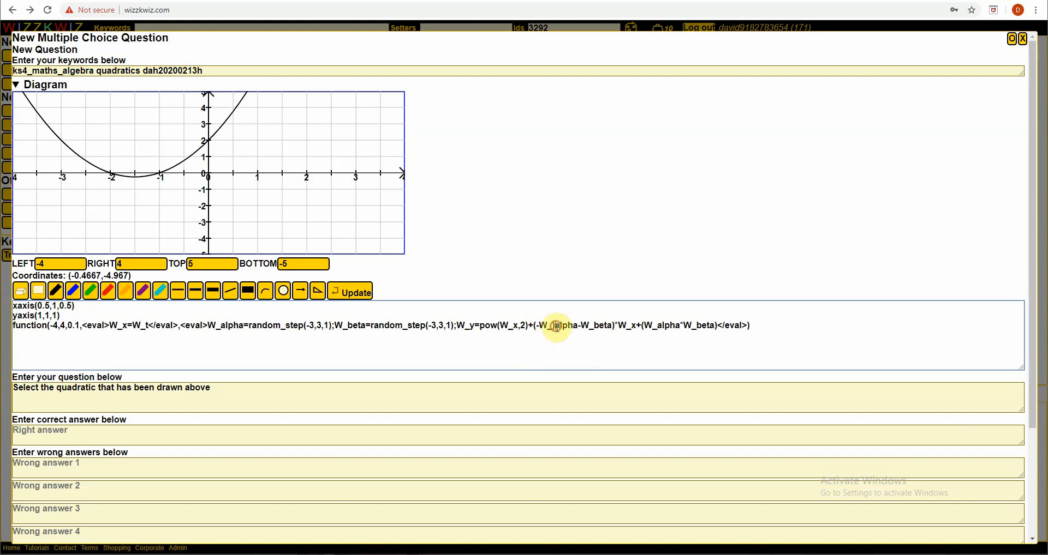
{"action": "key", "text": "BackSpace"}
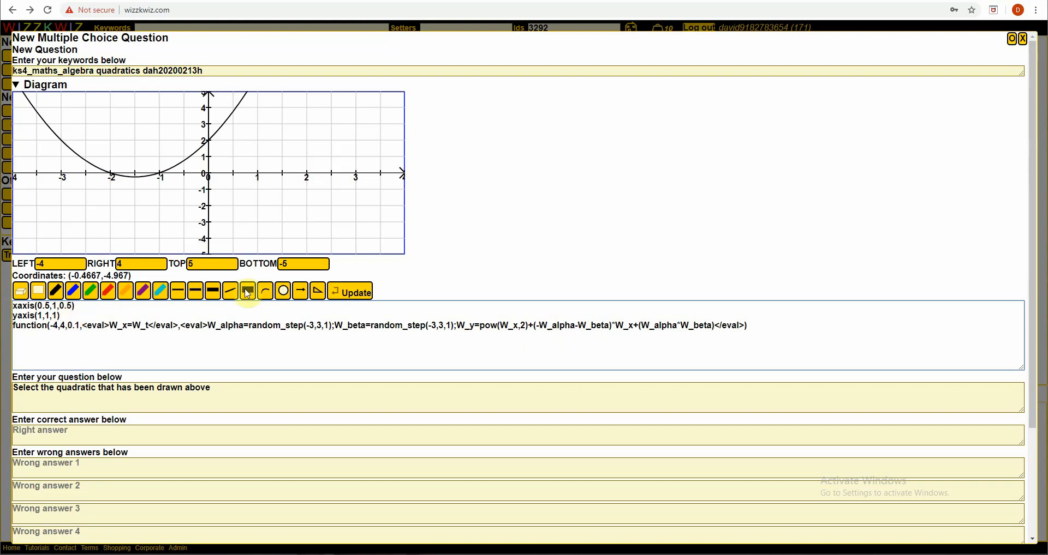
{"action": "left_click", "coordinate": [357, 293]}
Redraw the diagram several times to examine the randomised curve, and review the W_alpha and W_beta definitions in the y expression
{"action": "left_click", "coordinate": [358, 293]}
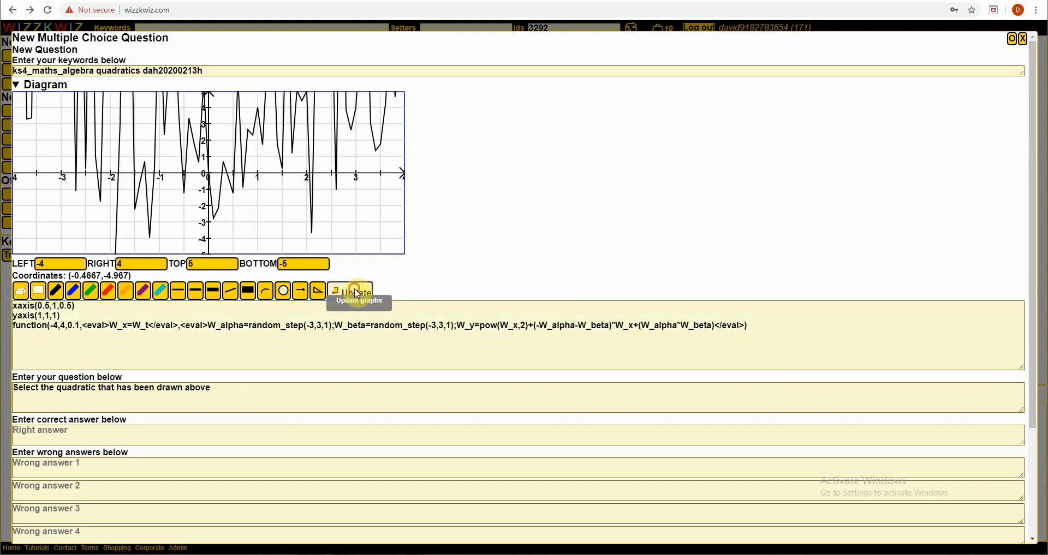
{"action": "left_click", "coordinate": [358, 293]}
{"action": "left_click", "coordinate": [357, 293]}
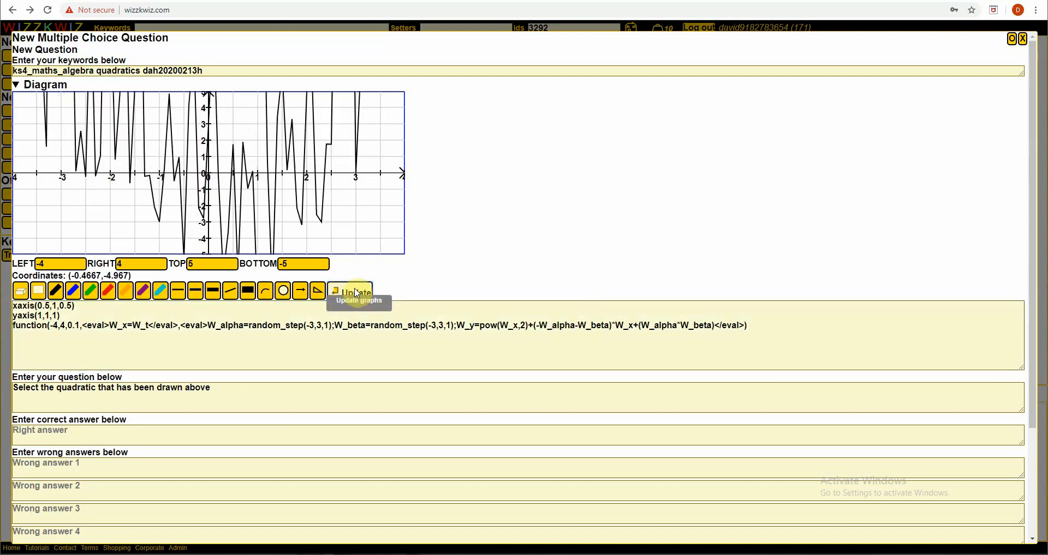
{"action": "left_click", "coordinate": [437, 344]}
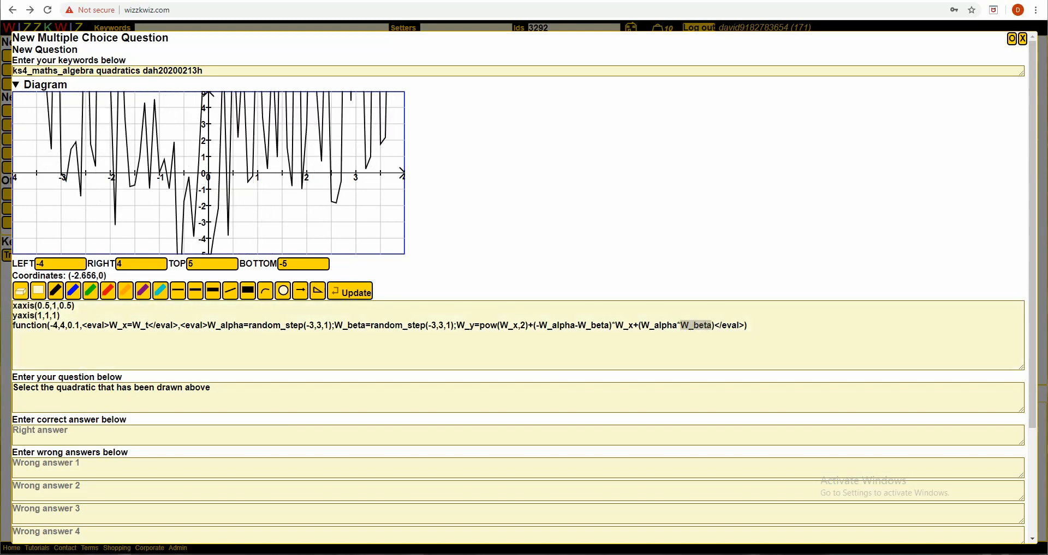
{"action": "left_click", "coordinate": [353, 293]}
{"action": "left_click", "coordinate": [353, 293]}
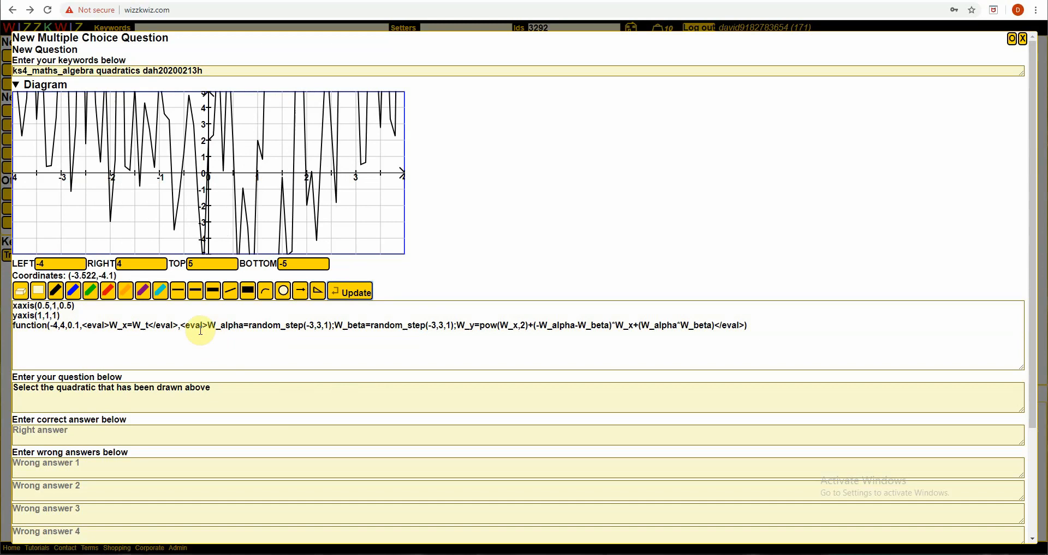
{"action": "left_click_drag", "start_coordinate": [209, 326], "coordinate": [457, 326]}
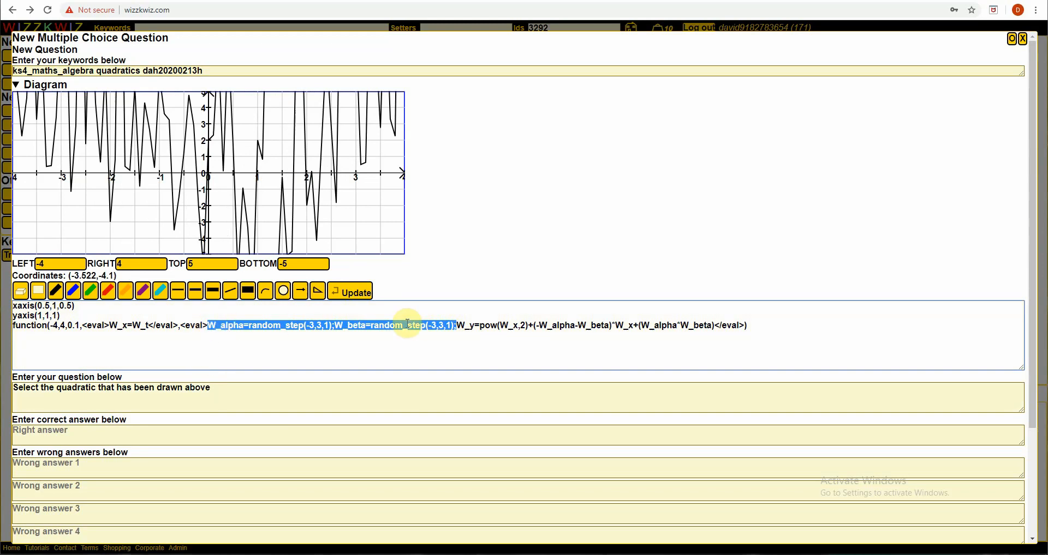
{"action": "left_click", "coordinate": [239, 337]}
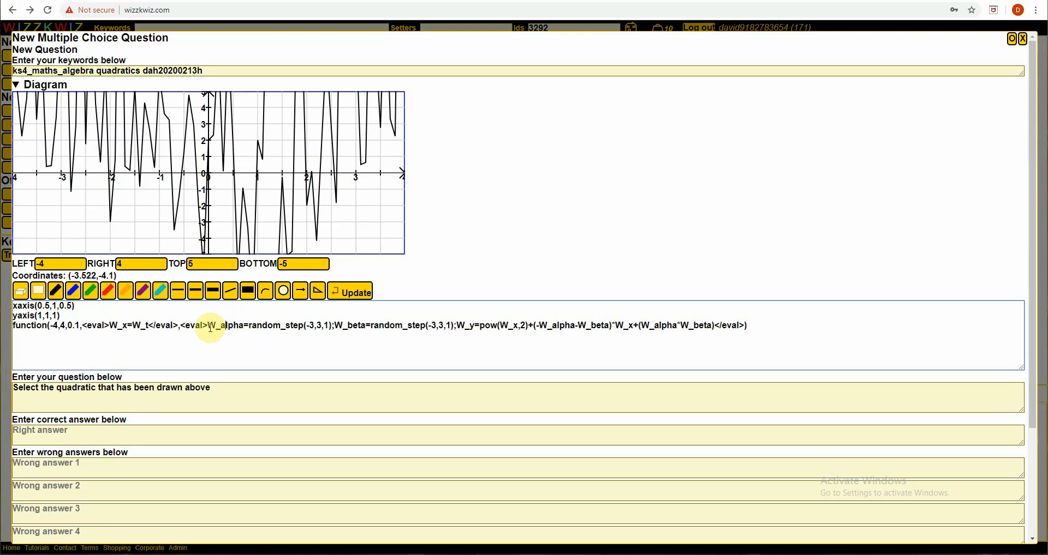
Cut the W_alpha and W_beta random_step definitions out of the function line, and remove the semicolon before W_y
{"action": "left_click_drag", "start_coordinate": [207, 326], "coordinate": [451, 326]}
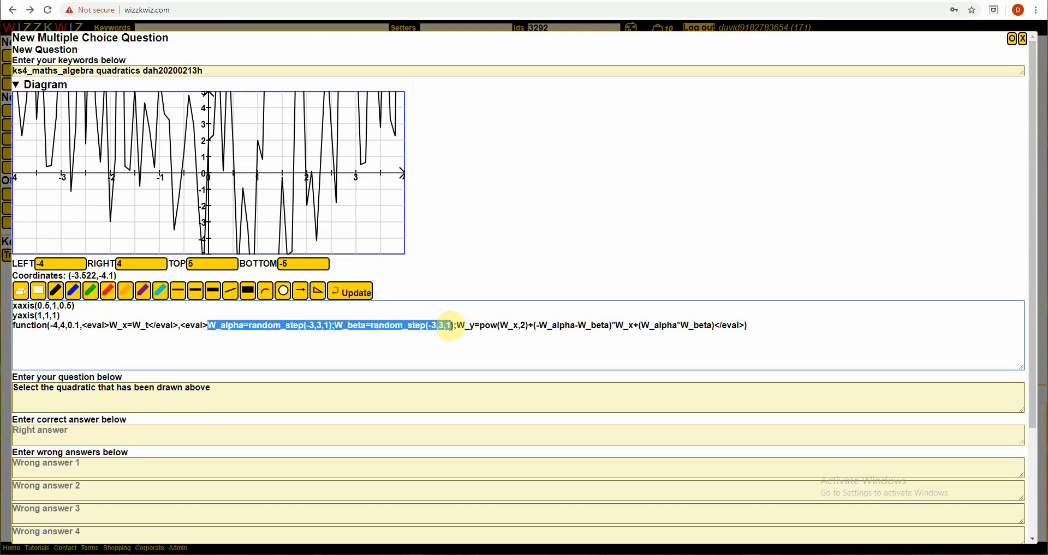
{"action": "left_click", "coordinate": [455, 327]}
{"action": "key", "text": "BackSpace"}
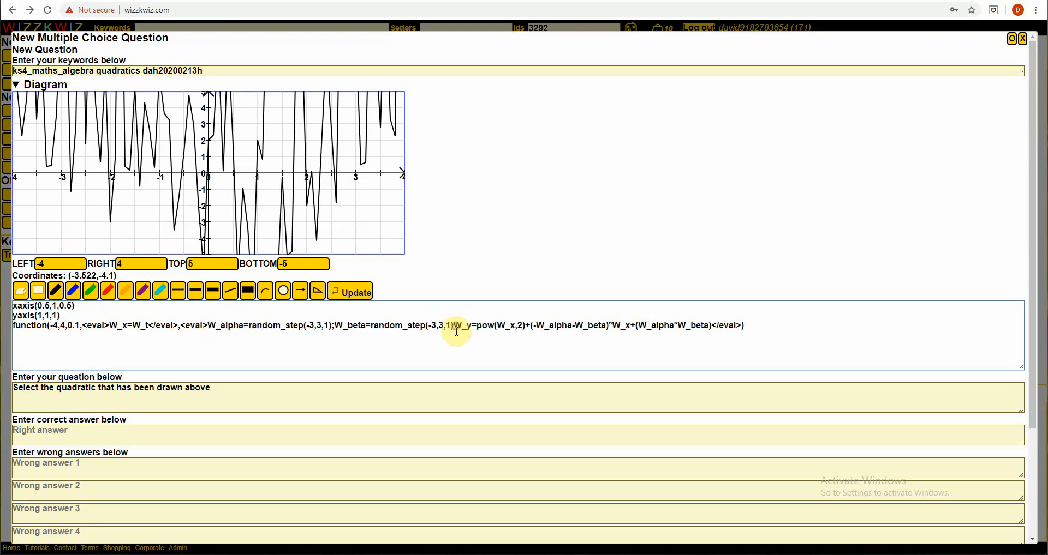
{"action": "left_click_drag", "start_coordinate": [453, 324], "coordinate": [208, 327]}
{"action": "left_click", "coordinate": [453, 325]}
{"action": "key", "text": "ctrl+x"}
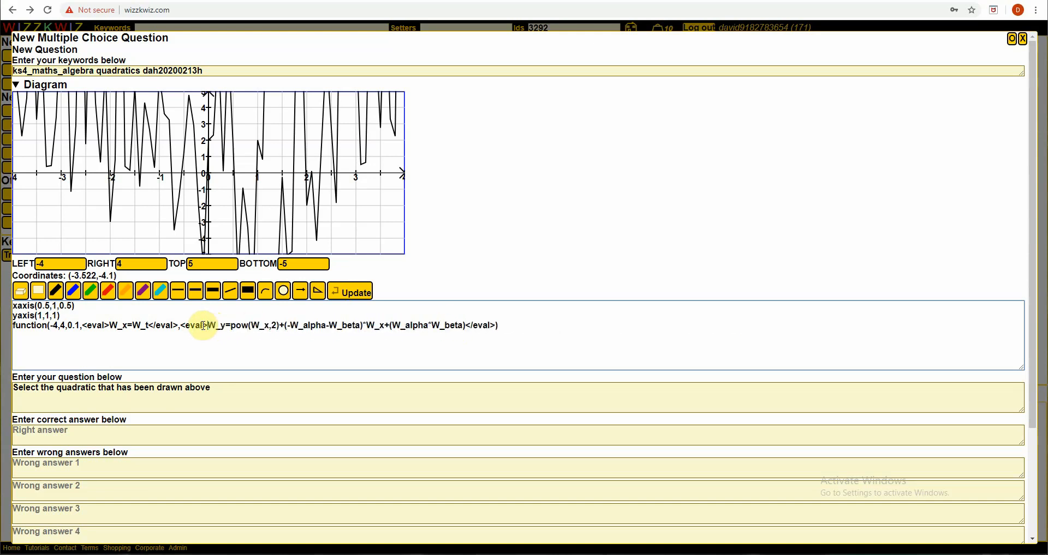
Add a calc(<eval></eval>) line between the yaxis and function lines, and paste the cut W_alpha and W_beta definitions inside its eval tags
{"action": "left_click", "coordinate": [70, 318]}
{"action": "key", "text": "Return"}
{"action": "type", "text": "calc"}
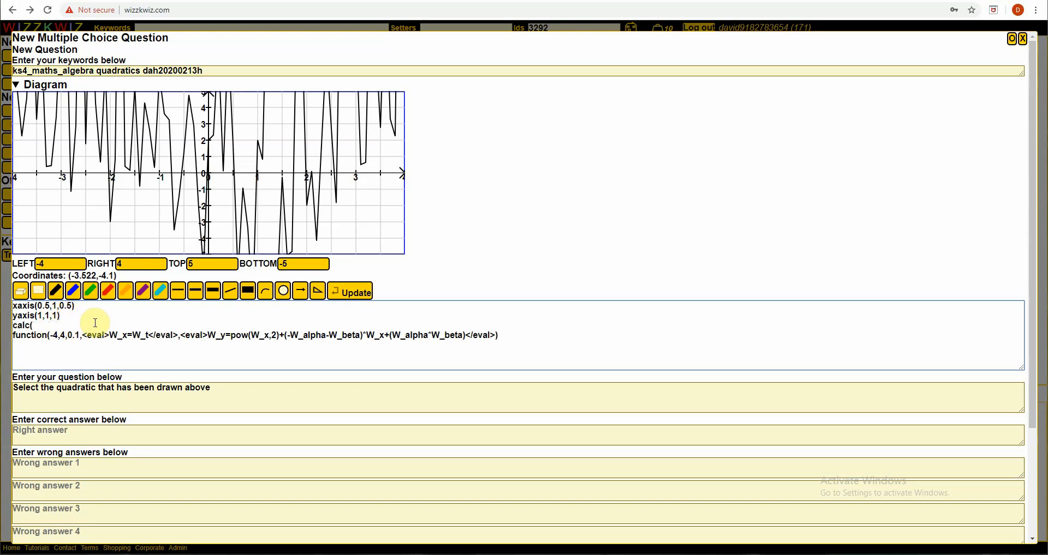
{"action": "type", "text": "(<eval></eval>"}
{"action": "key", "text": "ctrl+v"}
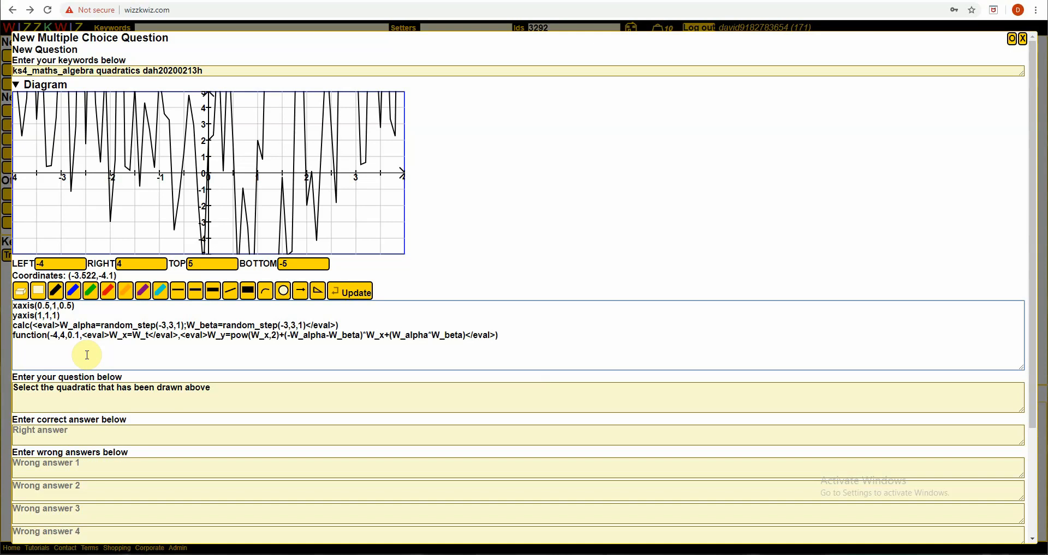
Redraw the diagram repeatedly to examine the quadratic curve for different random roots
{"action": "left_click", "coordinate": [345, 293]}
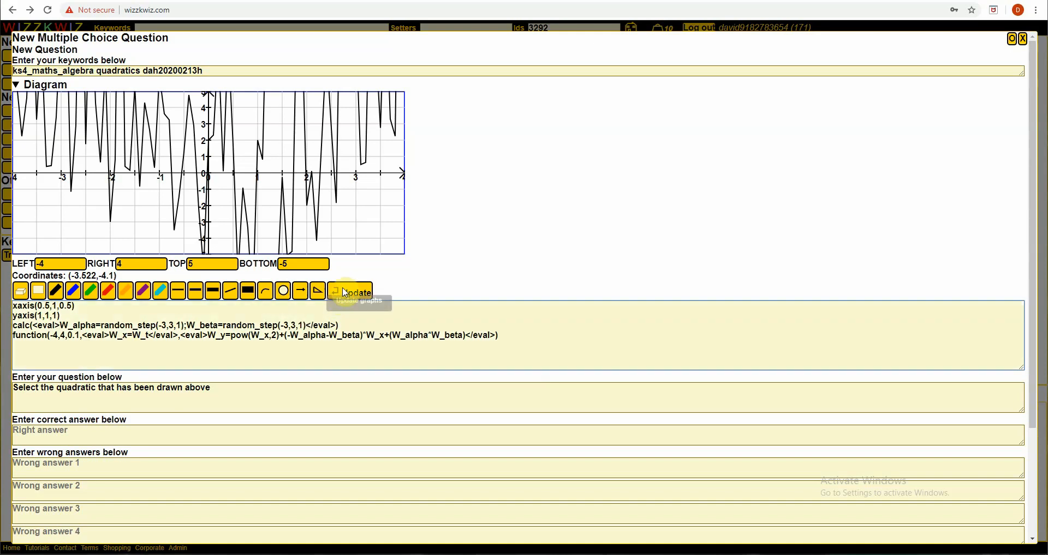
{"action": "left_click", "coordinate": [345, 293]}
{"action": "left_click", "coordinate": [344, 291]}
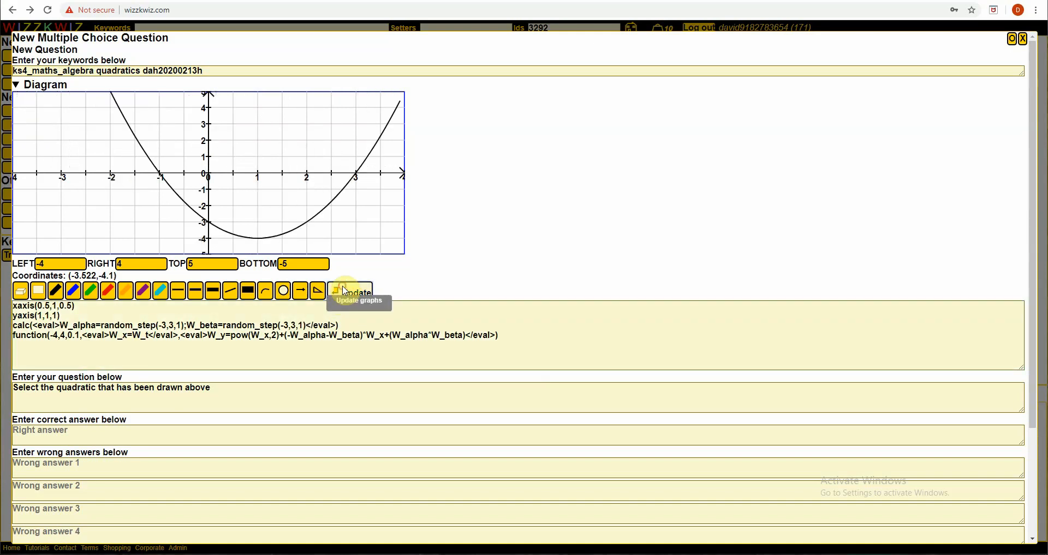
{"action": "left_click", "coordinate": [345, 291]}
{"action": "left_click", "coordinate": [345, 292]}
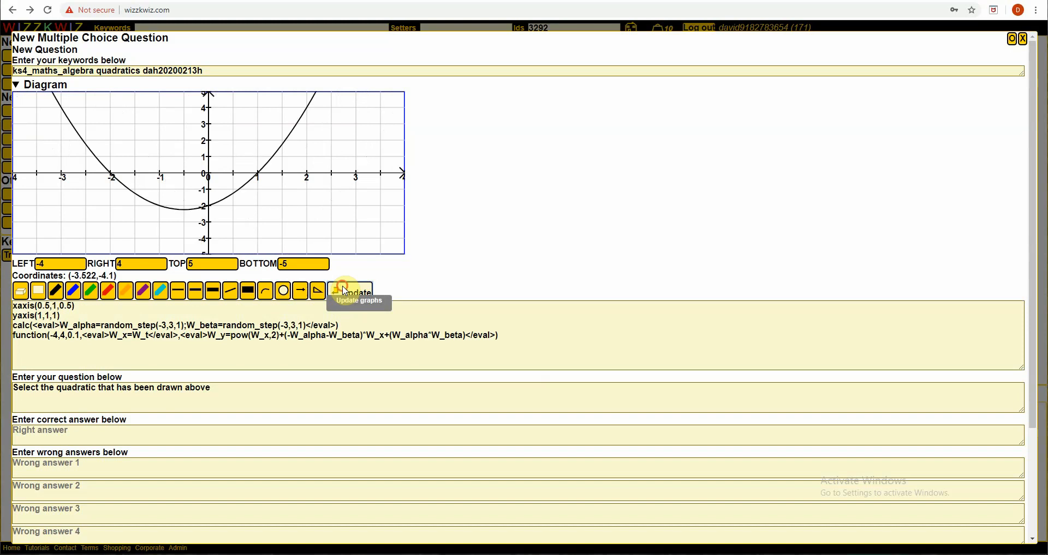
{"action": "left_click", "coordinate": [345, 292]}
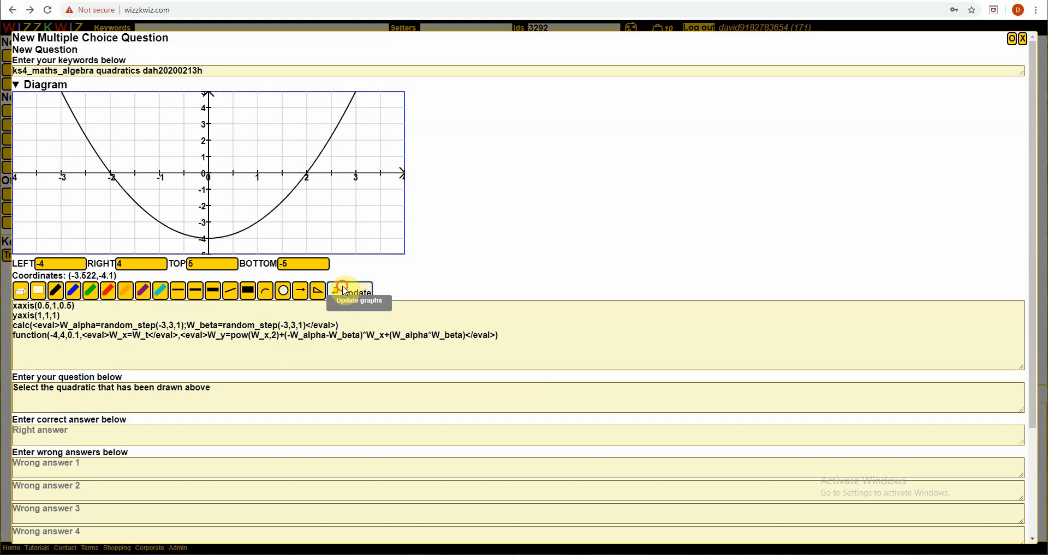
{"action": "left_click", "coordinate": [345, 292]}
{"action": "left_click", "coordinate": [345, 291]}
{"action": "left_click", "coordinate": [345, 292]}
{"action": "left_click", "coordinate": [345, 292]}
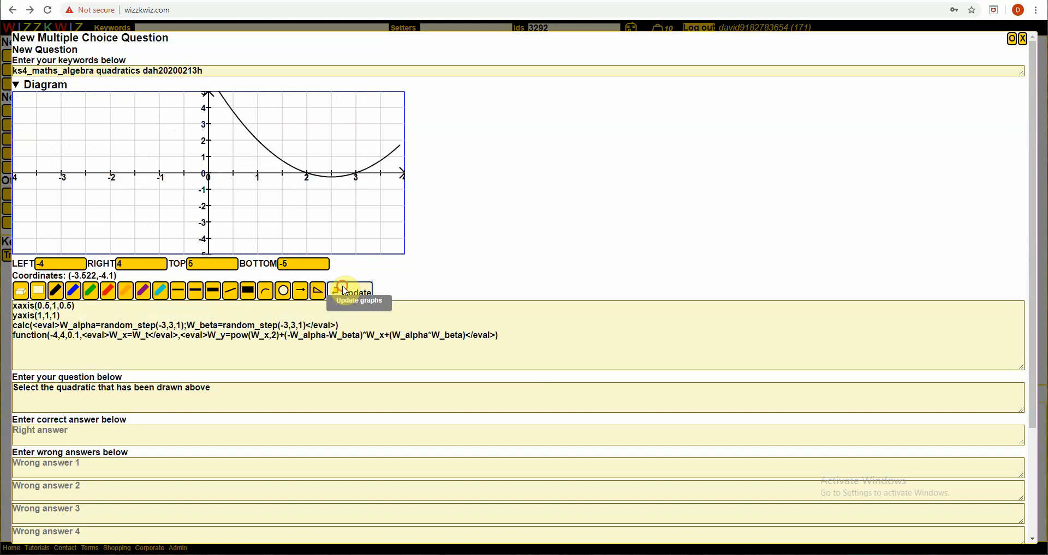
{"action": "left_click", "coordinate": [345, 291]}
{"action": "left_click", "coordinate": [345, 292]}
{"action": "left_click", "coordinate": [345, 292]}
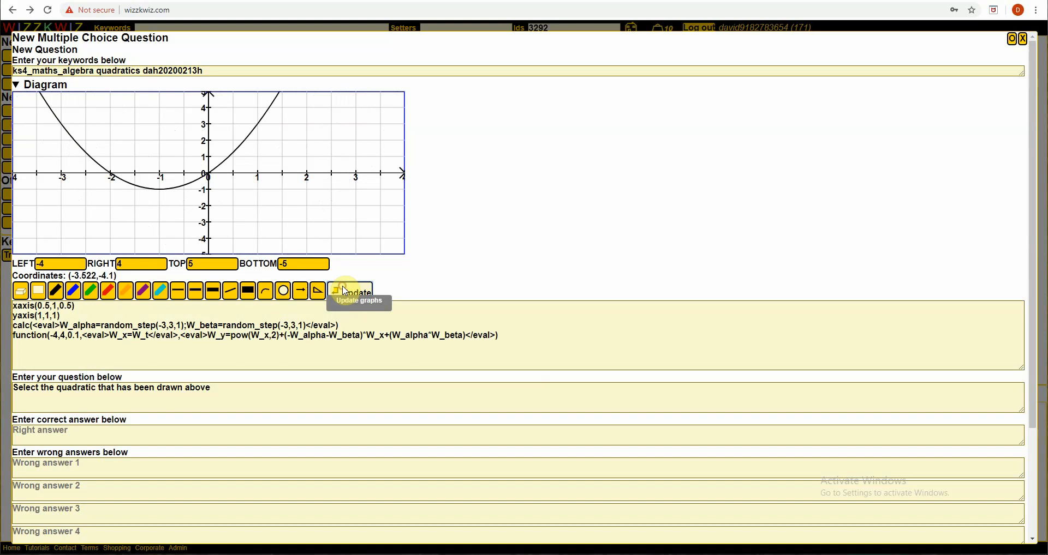
{"action": "left_click", "coordinate": [345, 292]}
{"action": "left_click", "coordinate": [345, 292]}
{"action": "left_click", "coordinate": [344, 292]}
{"action": "left_click", "coordinate": [345, 292]}
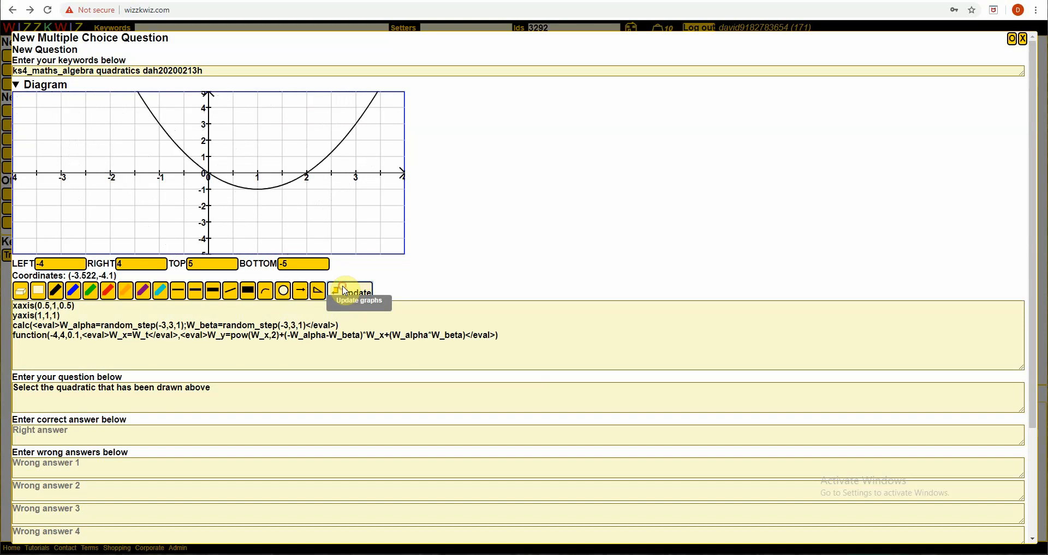
{"action": "left_click", "coordinate": [344, 292]}
{"action": "left_click", "coordinate": [345, 292]}
{"action": "left_click", "coordinate": [345, 292]}
{"action": "left_click", "coordinate": [345, 292]}
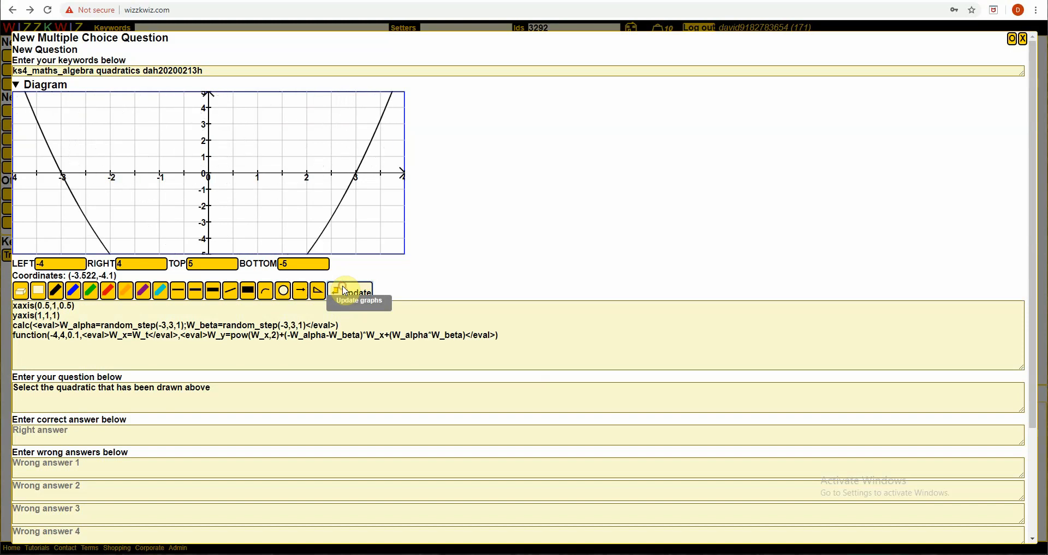
{"action": "left_click", "coordinate": [345, 291]}
{"action": "left_click", "coordinate": [345, 292]}
{"action": "left_click", "coordinate": [345, 292]}
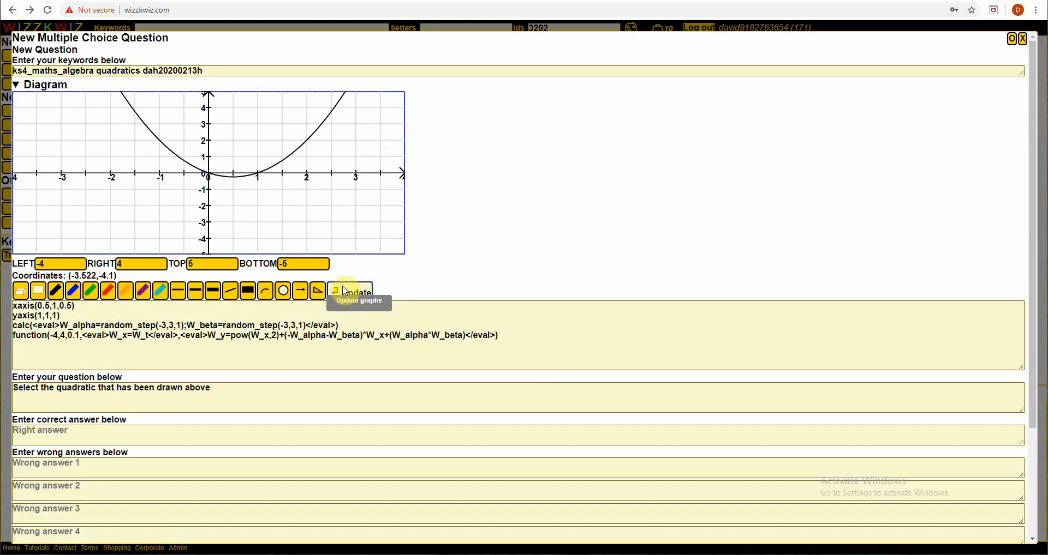
{"action": "left_click", "coordinate": [344, 292]}
{"action": "left_click", "coordinate": [345, 292]}
{"action": "left_click", "coordinate": [345, 291]}
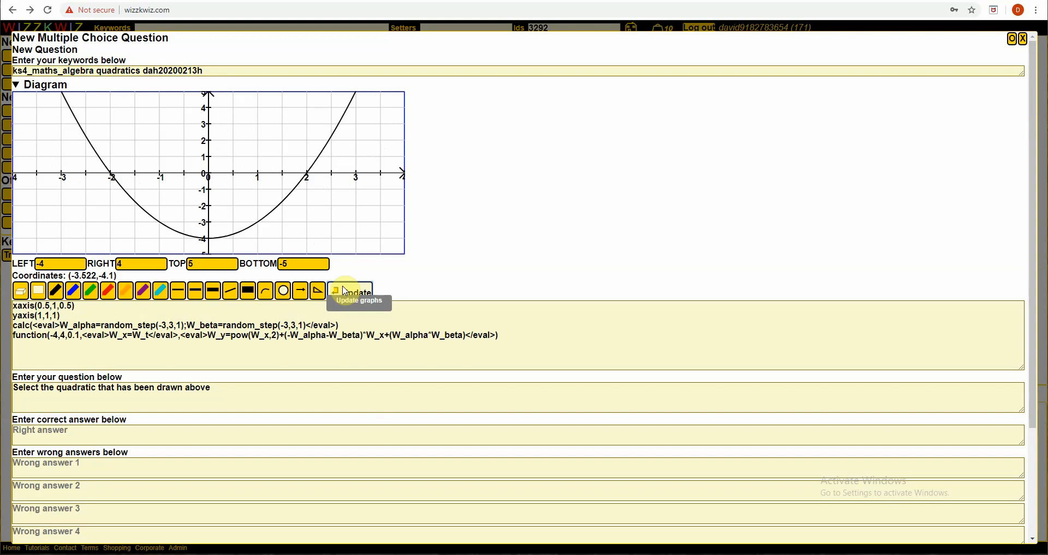
Enter {"<eval>tidyup()</eval>"} as the correct answer
{"action": "left_click", "coordinate": [313, 384]}
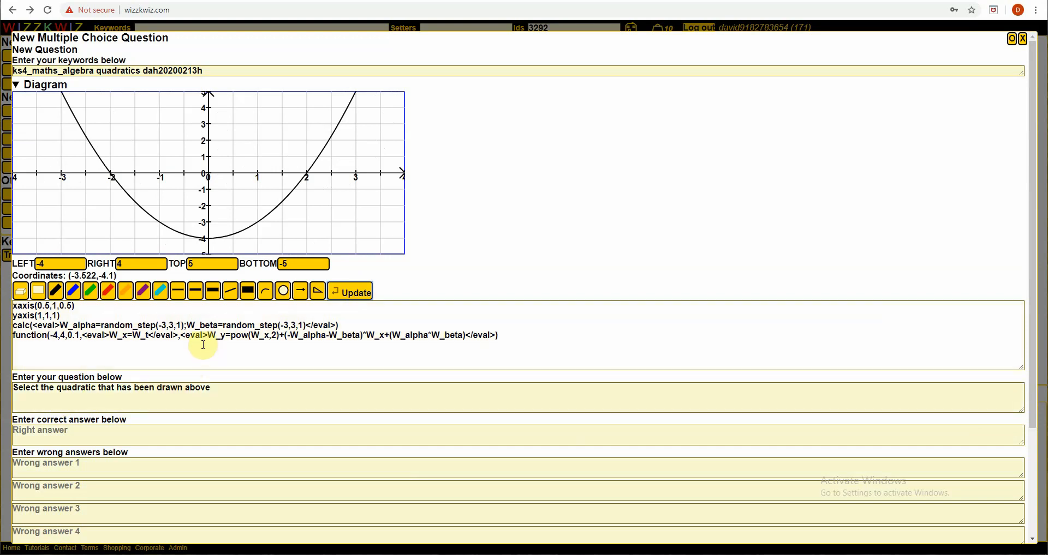
{"action": "left_click_drag", "start_coordinate": [207, 336], "coordinate": [467, 335]}
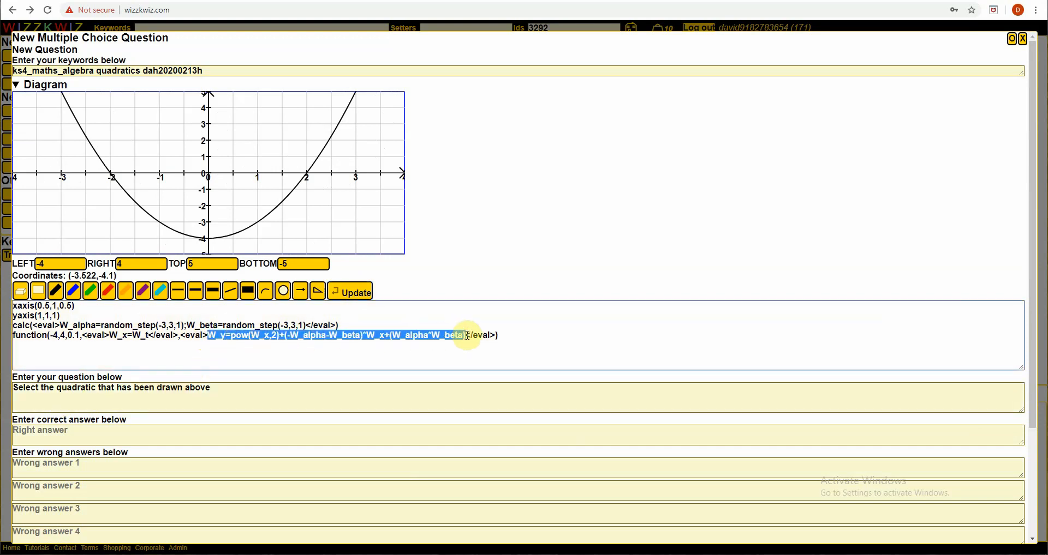
{"action": "left_click", "coordinate": [101, 433]}
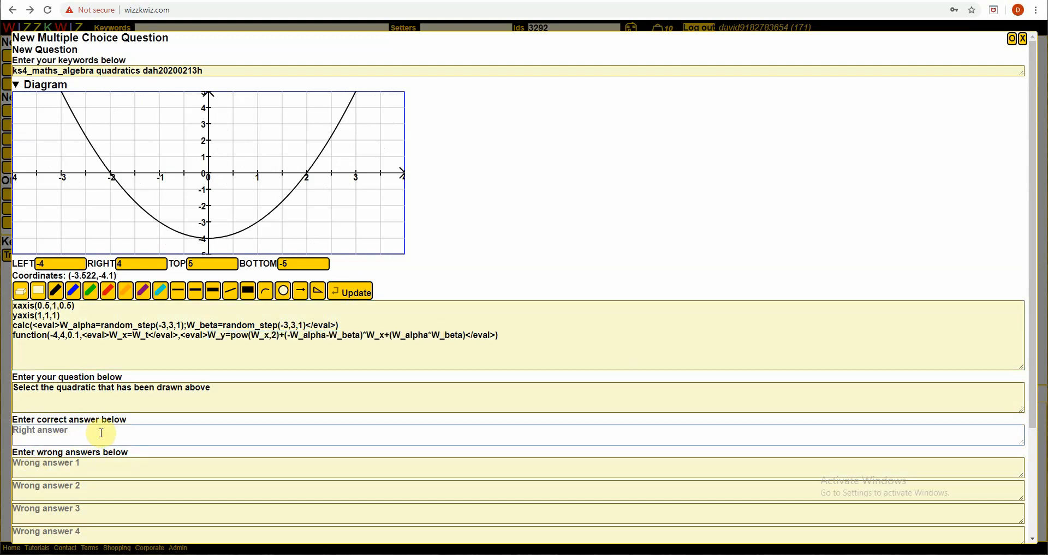
{"action": "type", "text": "{**}"}
{"action": "type", "text": "tidyu"}
{"action": "type", "text": "p"}
{"action": "type", "text": "()"}
{"action": "type", "text": "<eval>"}
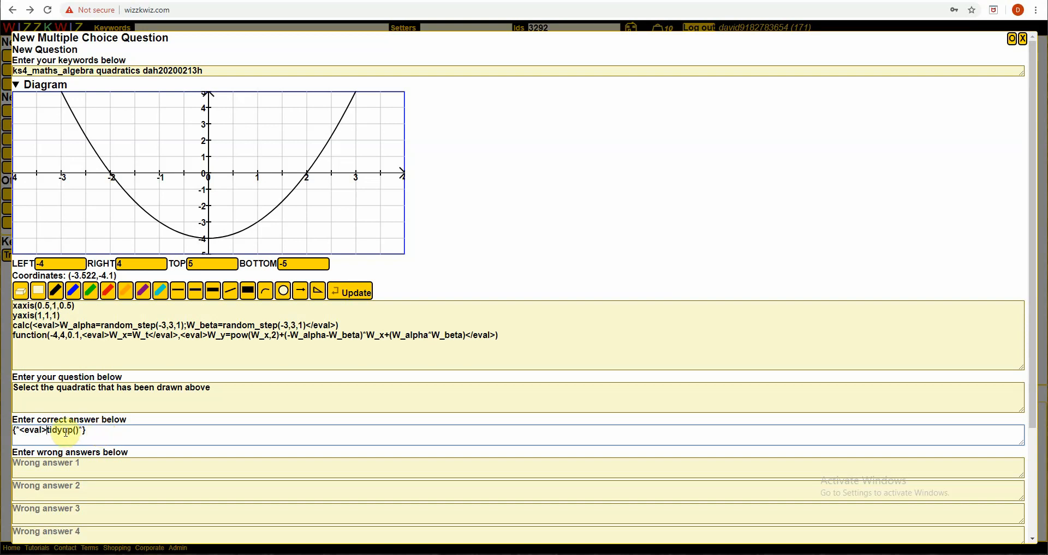
{"action": "left_click", "coordinate": [94, 461]}
{"action": "type", "text": "</eval>"}
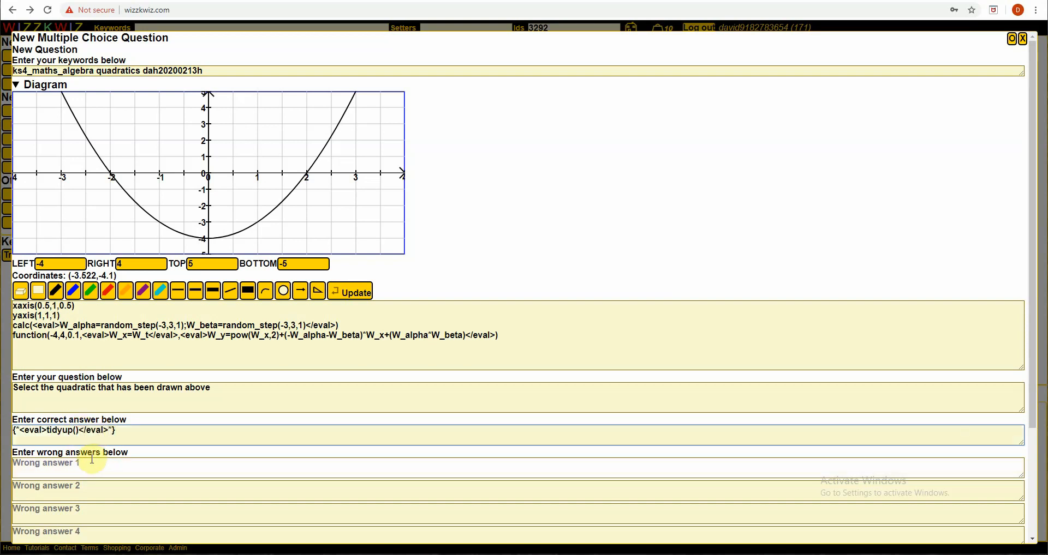
Enter 1,"x^2", inside the tidyup brackets of the correct answer, matching the pow(W_x,2) term of the function
{"action": "left_click", "coordinate": [77, 432]}
{"action": "left_click", "coordinate": [97, 467]}
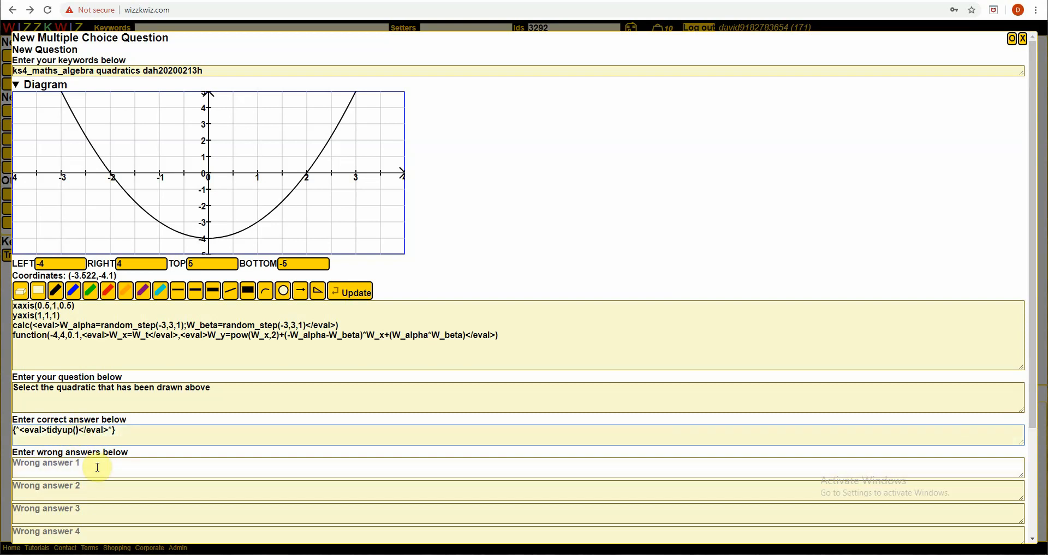
{"action": "type", "text": "1,"}
{"action": "type", "text": "\"X^"}
{"action": "key", "text": "BackSpace"}
{"action": "key", "text": "BackSpace"}
{"action": "type", "text": "x^2\""}
{"action": "left_click", "coordinate": [222, 356]}
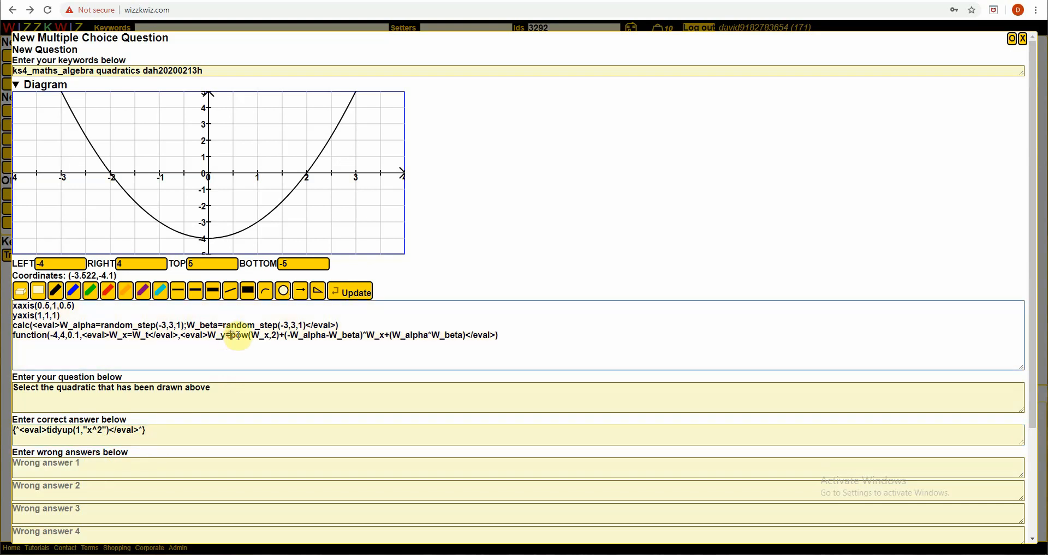
{"action": "left_click_drag", "start_coordinate": [231, 336], "coordinate": [279, 336]}
{"action": "left_click", "coordinate": [109, 431]}
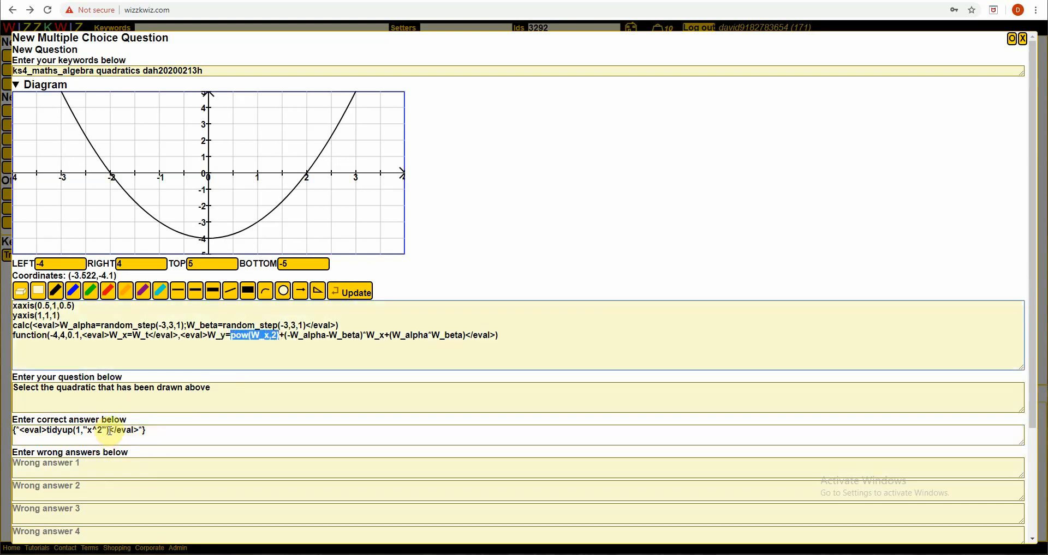
{"action": "type", "text": ","}
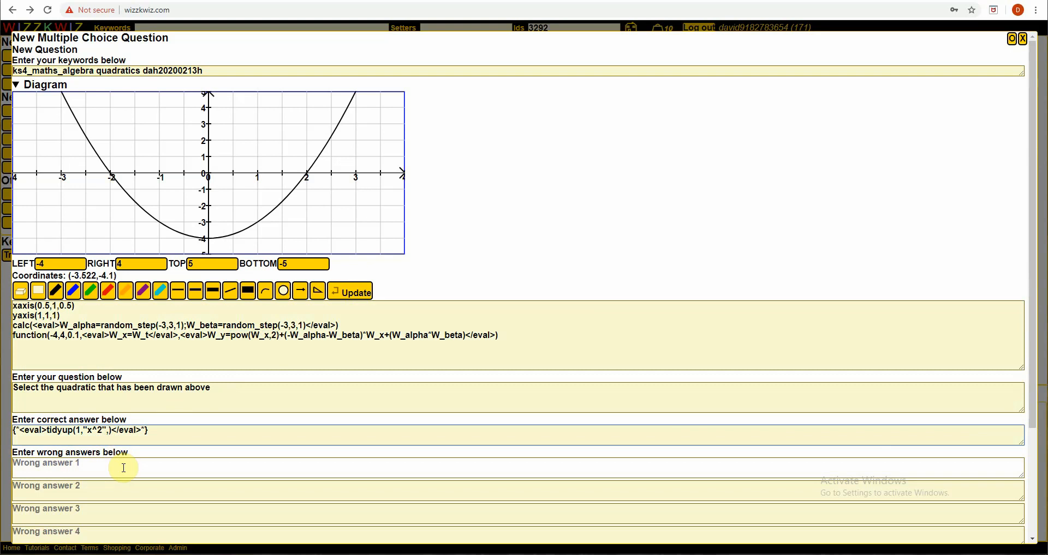
Copy the W_x coefficient -W_alpha-W_beta from the function line into tidyup after "x^2", followed by ,"x",
{"action": "left_click", "coordinate": [276, 354]}
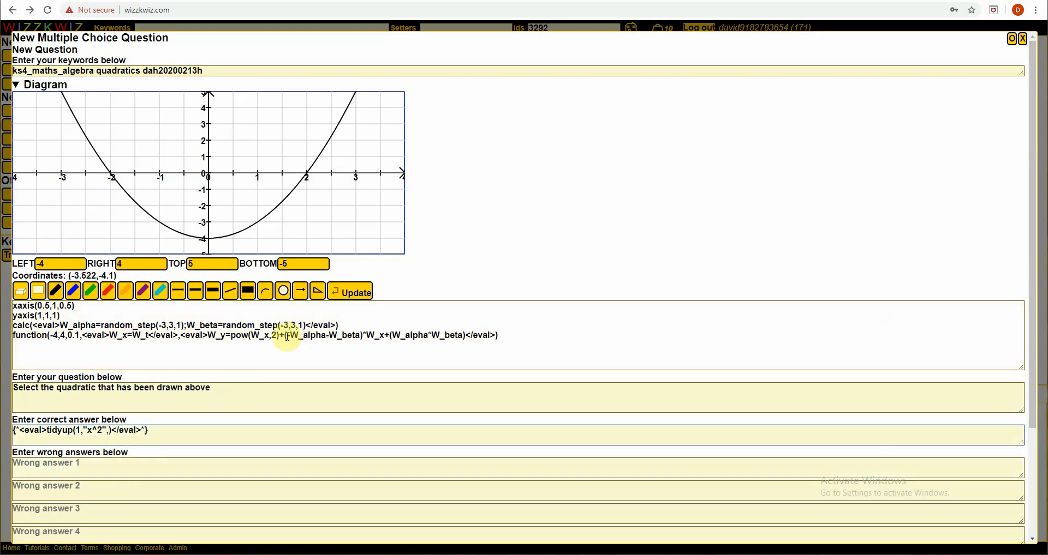
{"action": "left_click_drag", "start_coordinate": [287, 335], "coordinate": [361, 335]}
{"action": "left_click", "coordinate": [60, 431]}
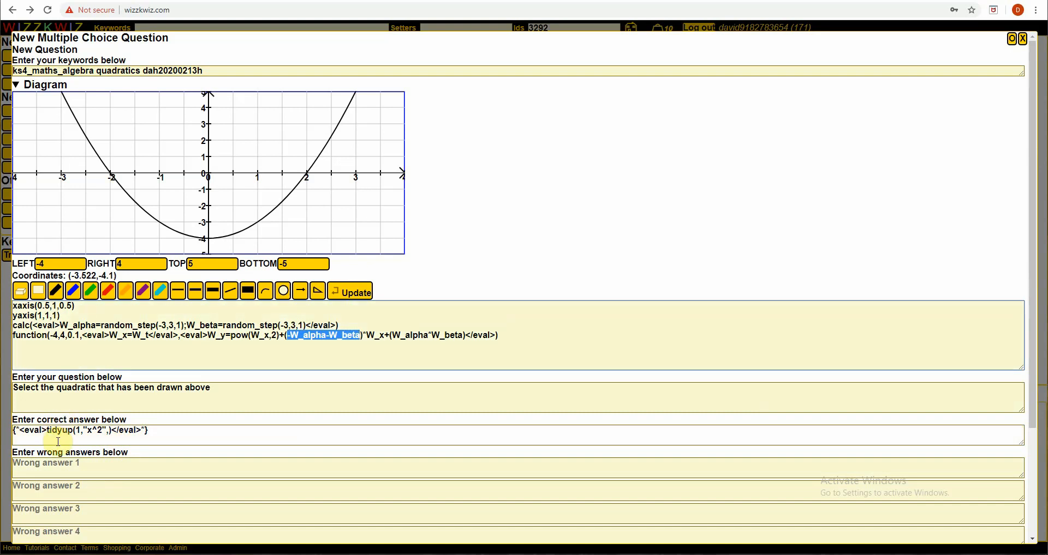
{"action": "left_click", "coordinate": [109, 430]}
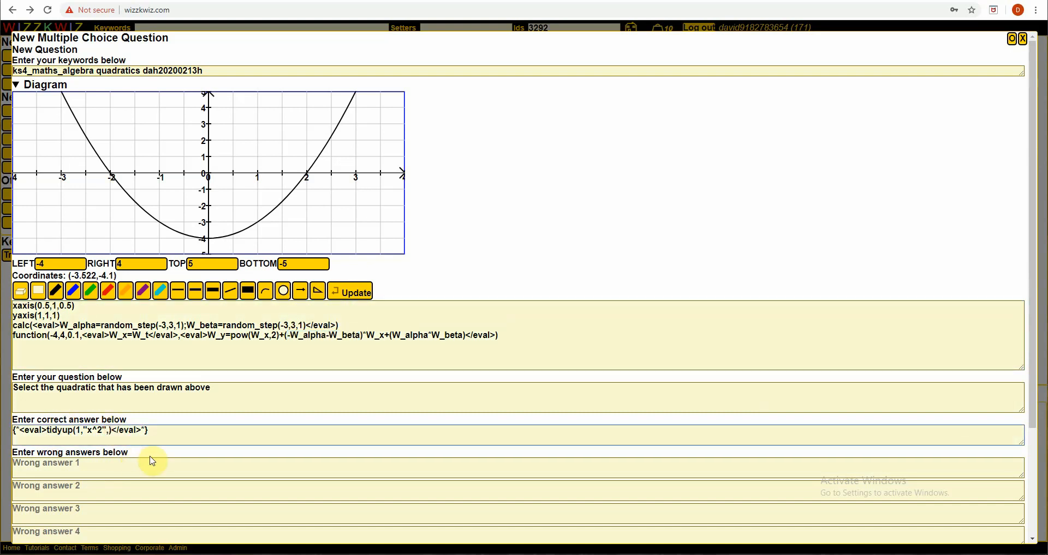
{"action": "key", "text": "ctrl+v"}
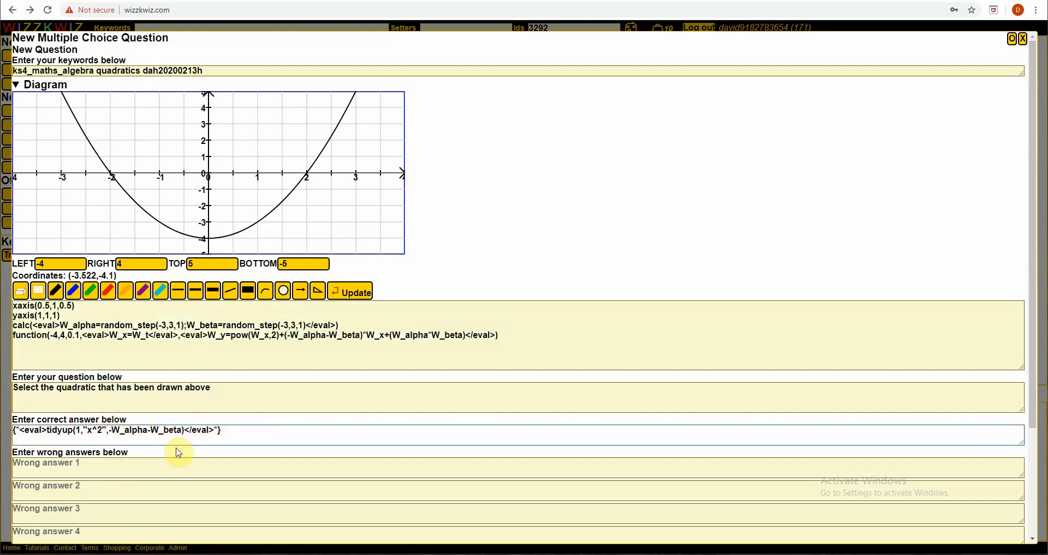
{"action": "type", "text": ",\"x"}
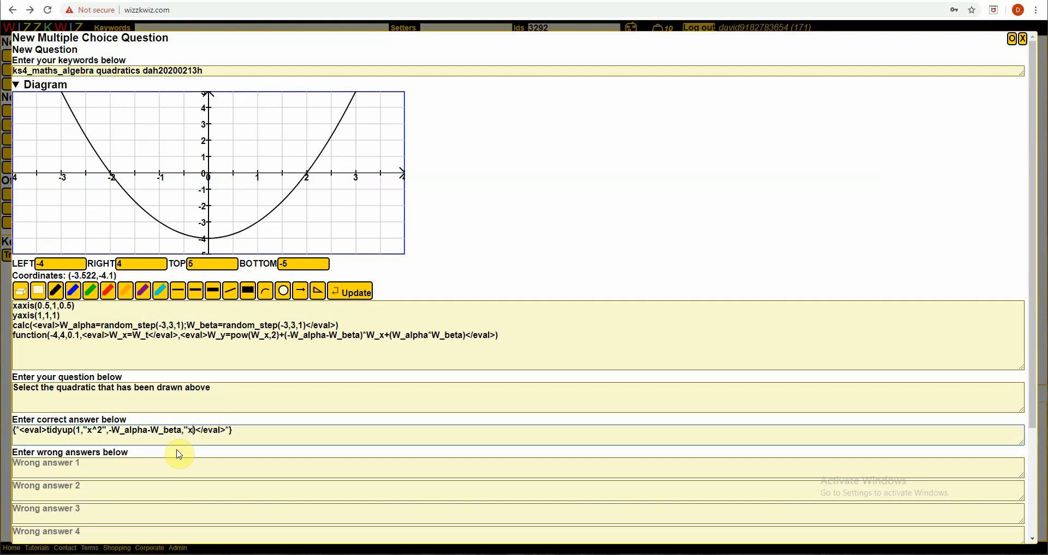
{"action": "type", "text": "\","}
Copy the constant term W_alpha*W_beta from the function line to the end of the tidyup arguments, followed by ,""
{"action": "left_click", "coordinate": [392, 335]}
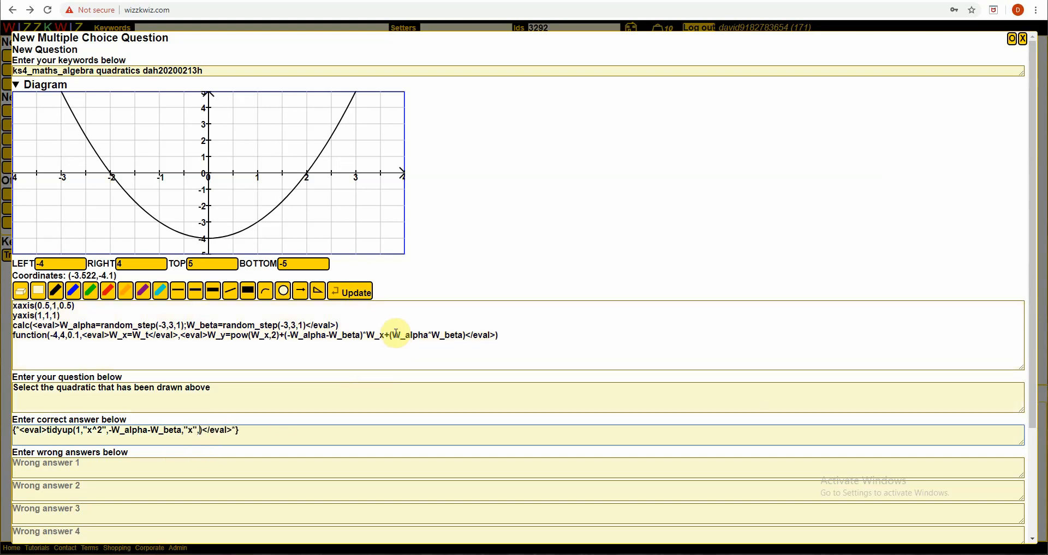
{"action": "left_click_drag", "start_coordinate": [393, 335], "coordinate": [462, 337]}
{"action": "key", "text": "ctrl+c"}
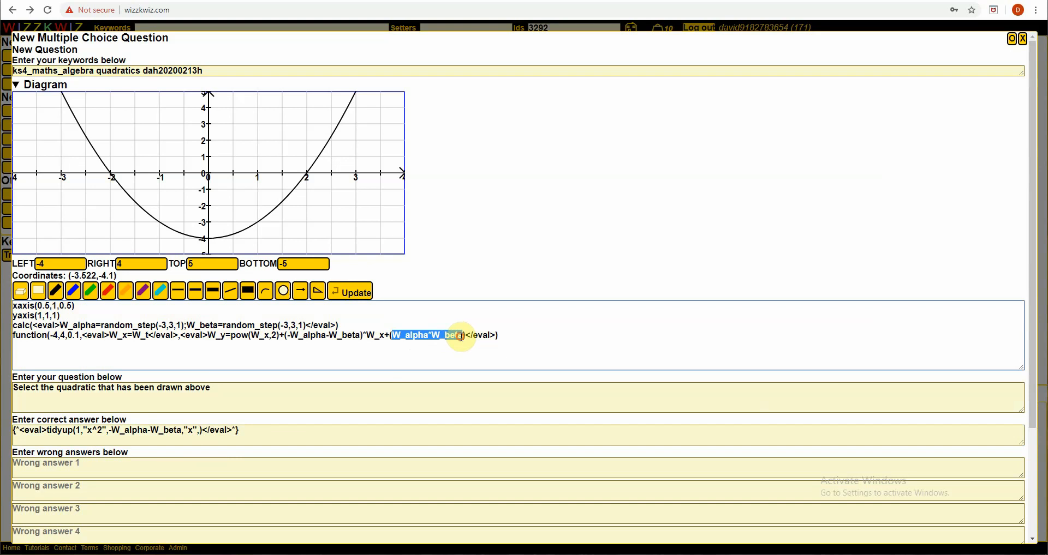
{"action": "left_click", "coordinate": [200, 432]}
{"action": "key", "text": "ctrl+v"}
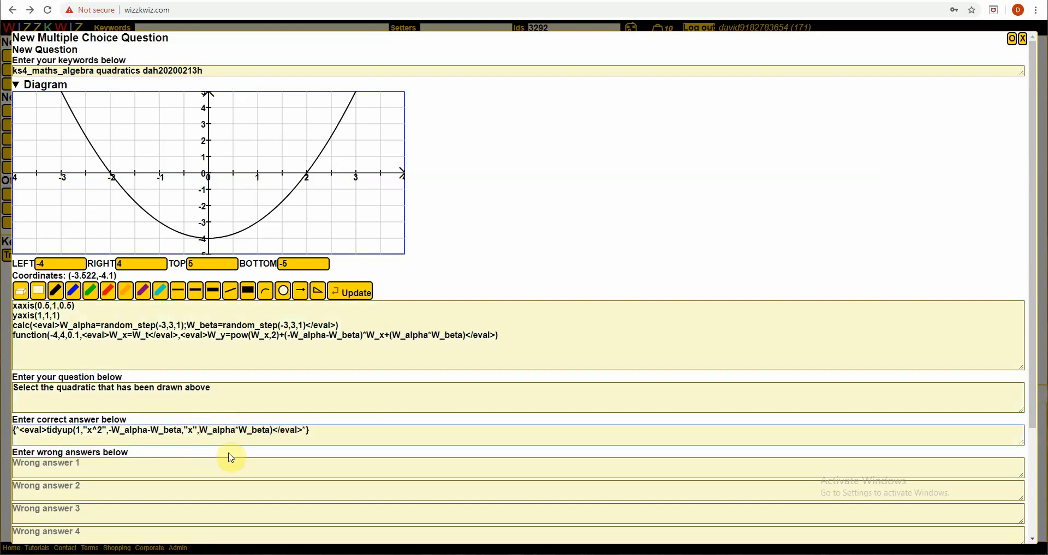
{"action": "type", "text": ",\"\""}
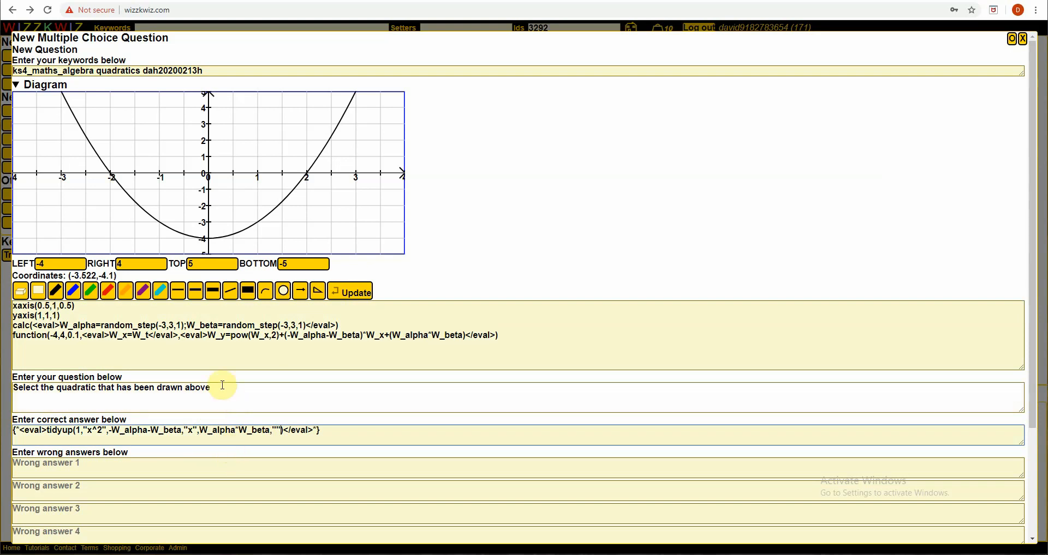
Test the question and compare the generated correct answer with the roots of the drawn curve
{"action": "left_click_drag", "start_coordinate": [1032, 342], "coordinate": [1032, 432]}
{"action": "left_click", "coordinate": [120, 490]}
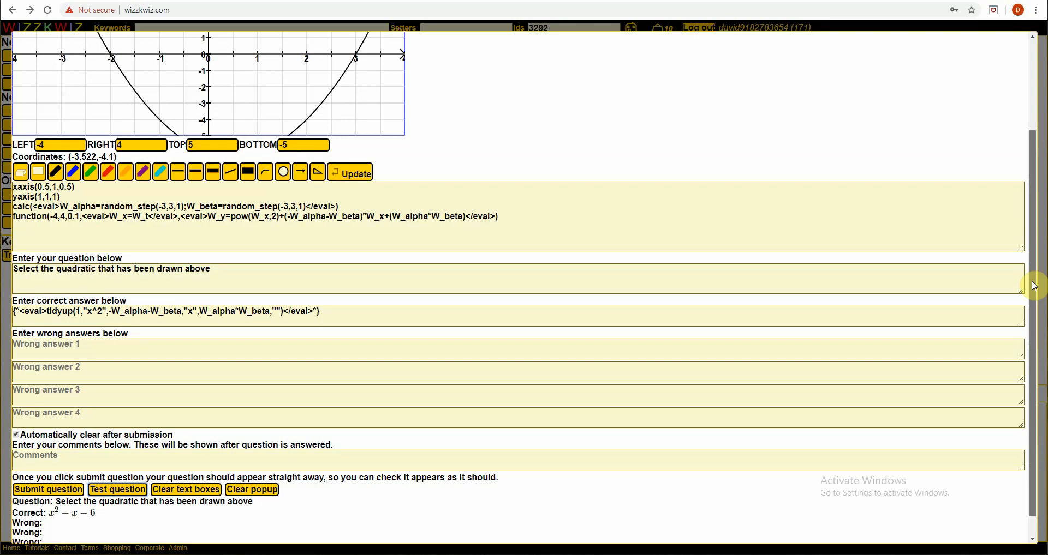
{"action": "left_click_drag", "start_coordinate": [1034, 286], "coordinate": [1025, 237]}
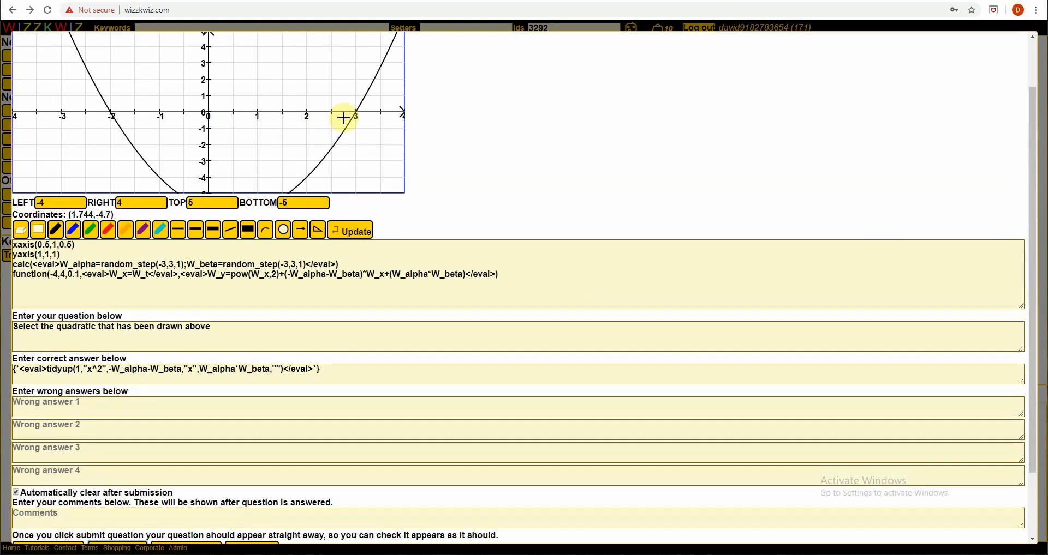
Copy the complete tidyup expression from the correct answer into all four wrong answers
{"action": "left_click_drag", "start_coordinate": [1032, 155], "coordinate": [1029, 240]}
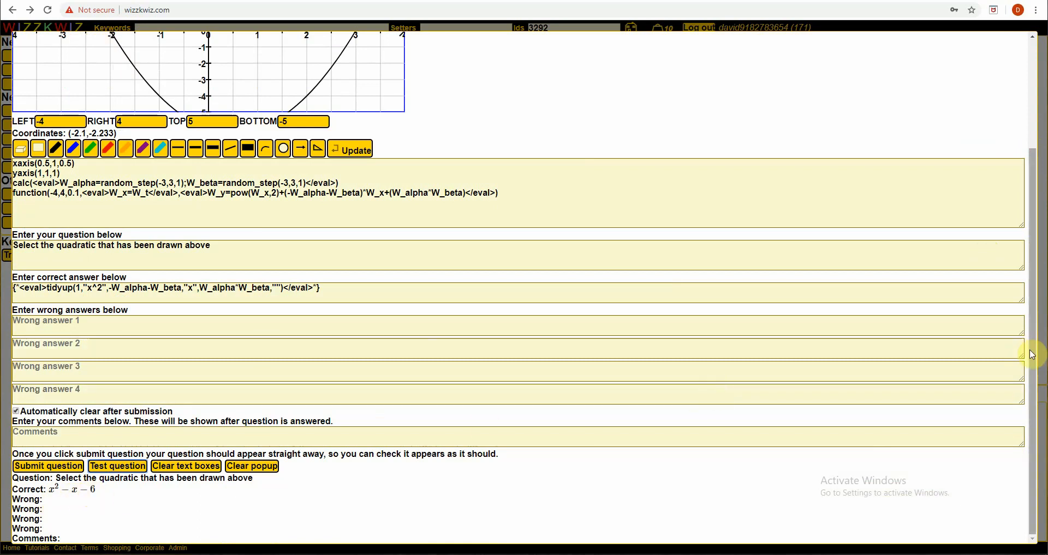
{"action": "mouse_move", "coordinate": [1028, 355]}
{"action": "left_mouse_down"}
{"action": "mouse_move", "coordinate": [1024, 243]}
{"action": "mouse_move", "coordinate": [1028, 356]}
{"action": "left_mouse_up"}
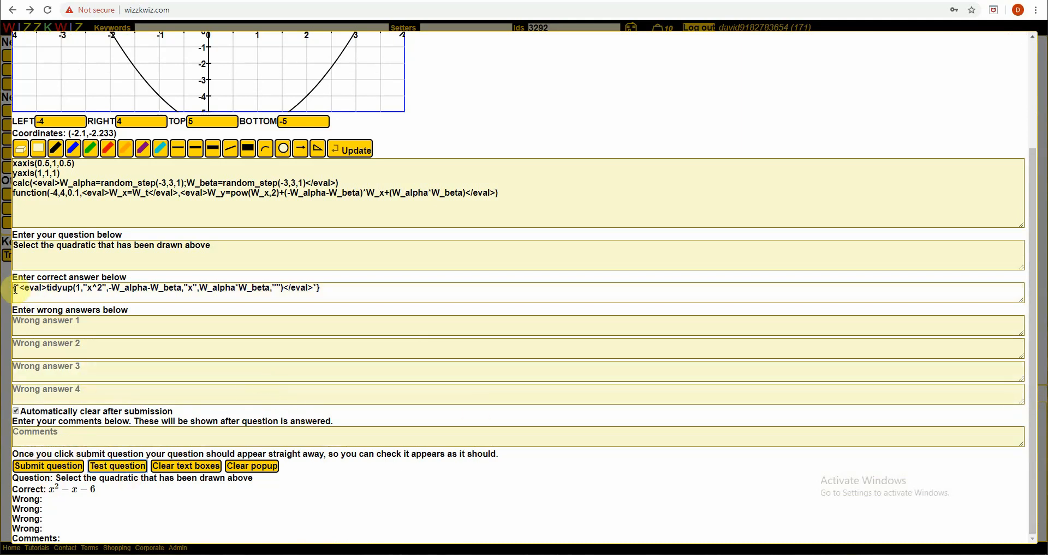
{"action": "left_click_drag", "start_coordinate": [15, 288], "coordinate": [362, 287]}
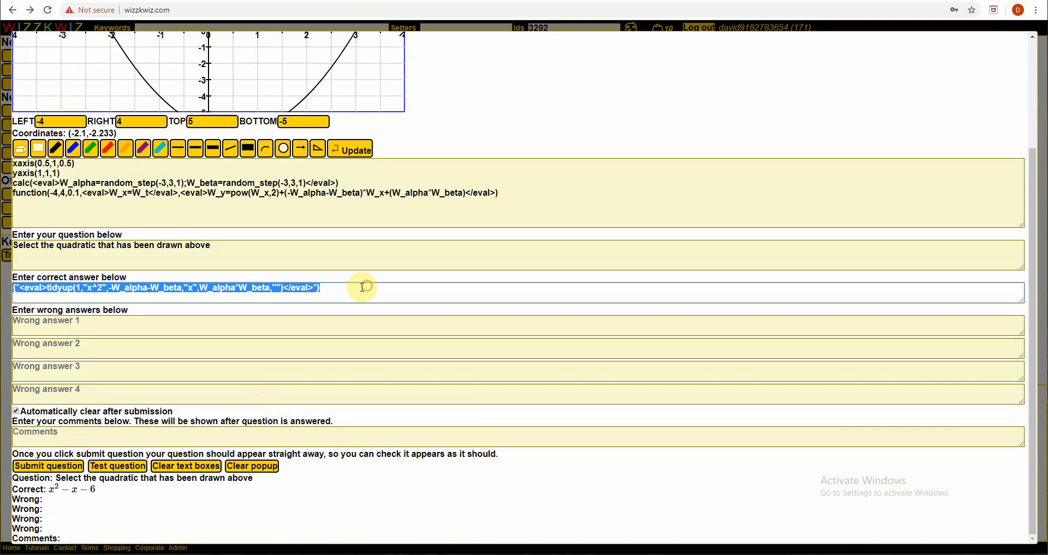
{"action": "left_click", "coordinate": [221, 322]}
{"action": "type", "text": "{*<eval>tidyup(1,\"x^2\",-W_alpha-W_beta,\"x\",W_alpha*W_beta,\"\")</eval>*}"}
{"action": "left_click", "coordinate": [121, 346]}
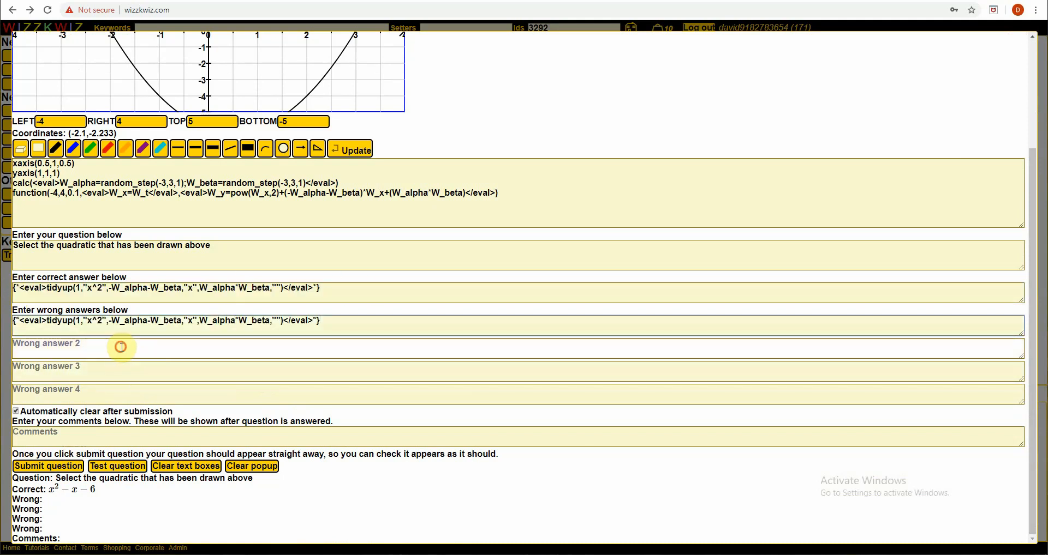
{"action": "type", "text": "{*<eval>tidyup(1,\"x^2\",-W_alpha-W_beta,\"x\",W_alpha*W_beta,\"\")</eval>*}"}
{"action": "left_click", "coordinate": [104, 370]}
{"action": "type", "text": "{*<eval>tidyup(1,\"x^2\",-W_alpha-W_beta,\"x\",W_alpha*W_beta,\"\")</eval>*}"}
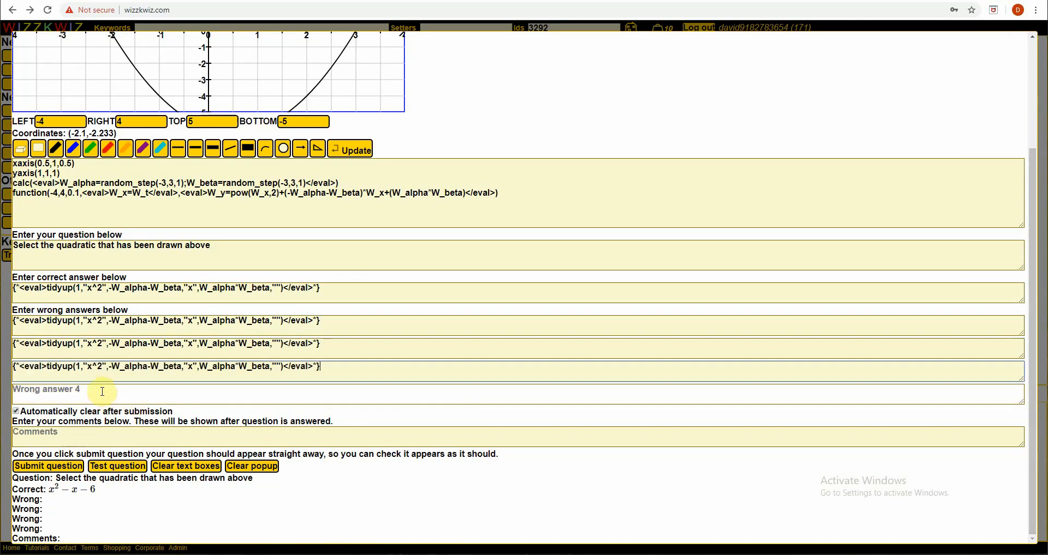
{"action": "left_click", "coordinate": [112, 393]}
{"action": "type", "text": "{*<eval>tidyup(1,\"x^2\",-W_alpha-W_beta,\"x\",W_alpha*W_beta,\"\")</eval>*}"}
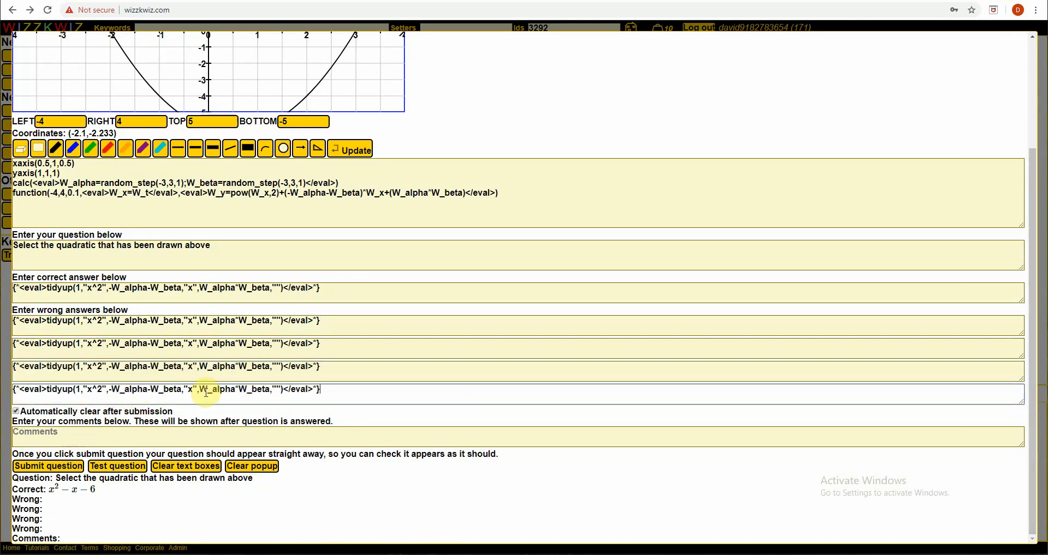
{"action": "left_click", "coordinate": [137, 376]}
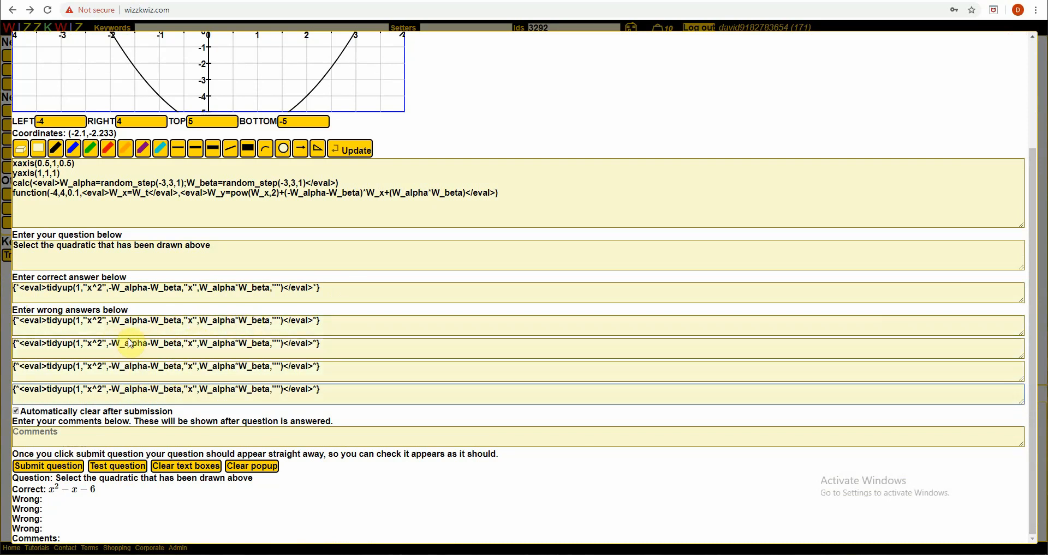
Add +random_step(-1,1,2) after -W_alpha-W_beta in the x coefficient of wrong answer 1
{"action": "left_click", "coordinate": [181, 321]}
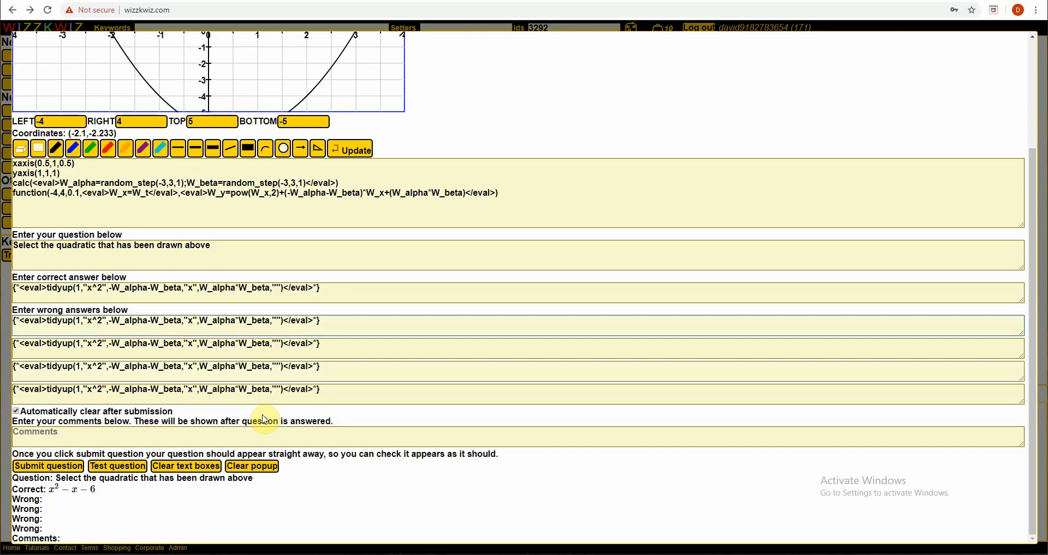
{"action": "type", "text": "+random_s"}
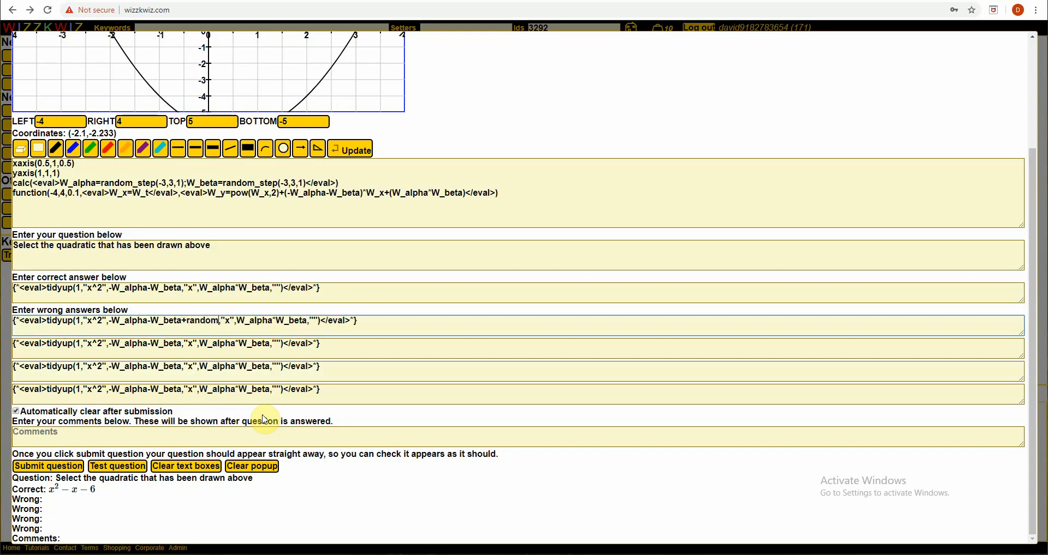
{"action": "type", "text": "tep"}
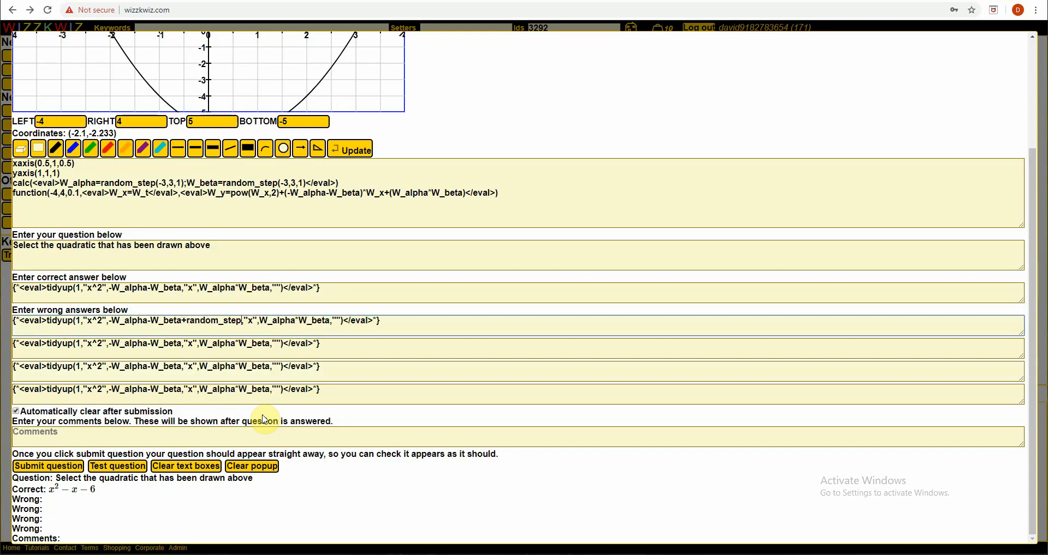
{"action": "type", "text": "(-1"}
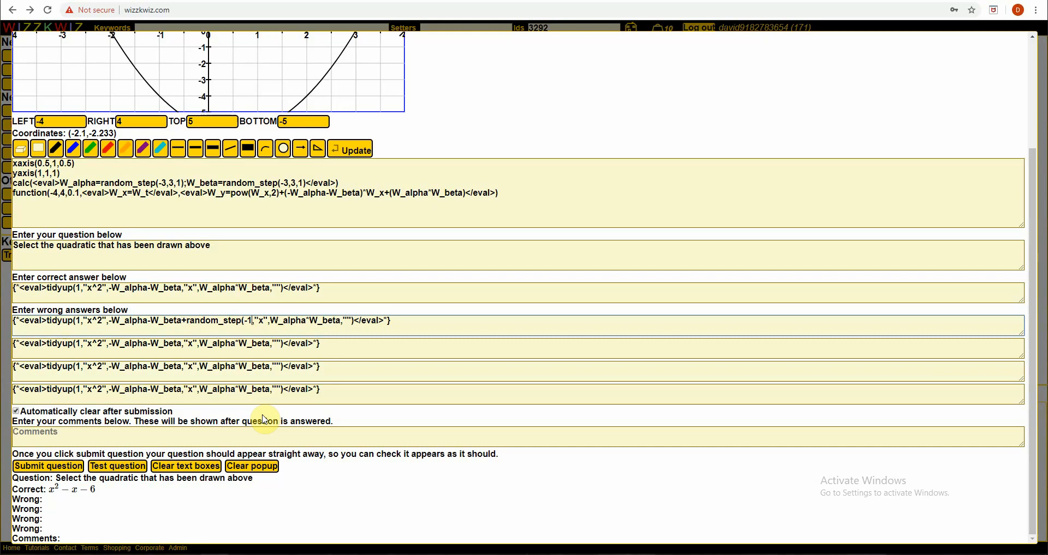
{"action": "type", "text": ",1,2"}
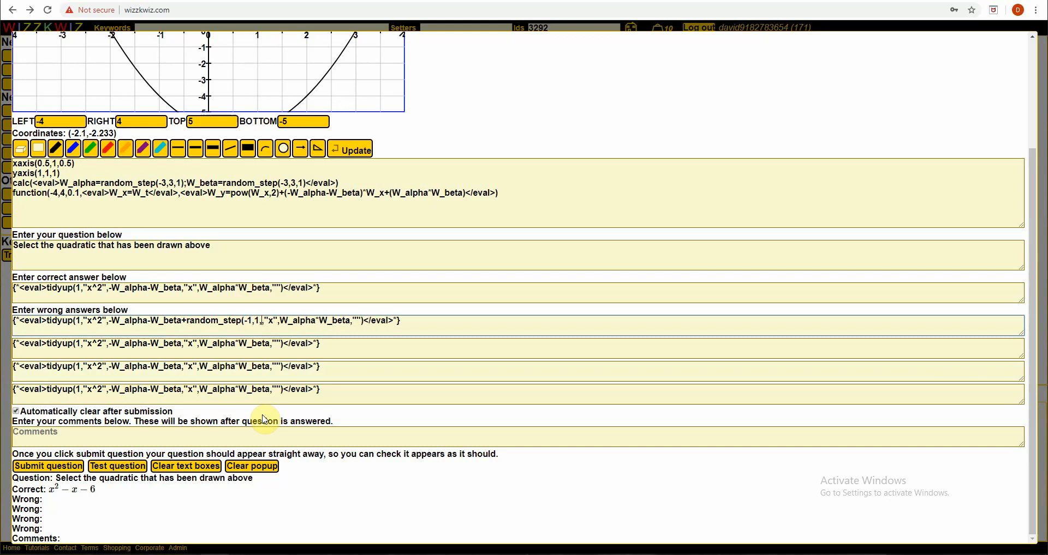
{"action": "type", "text": "),"}
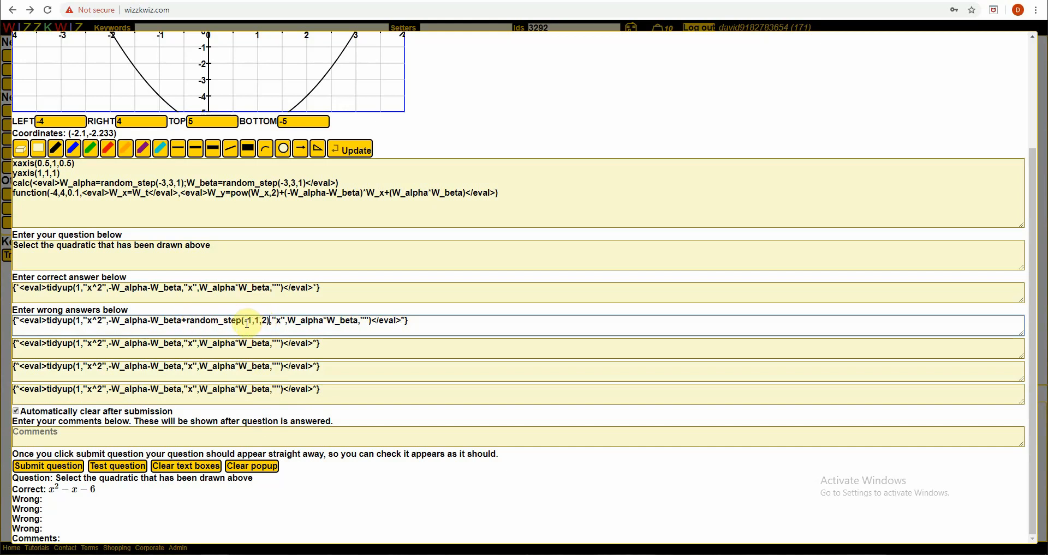
Try 1 and 0 as the last random_step argument in wrong answer 1 and test the question with 0
{"action": "left_click_drag", "start_coordinate": [244, 322], "coordinate": [259, 322]}
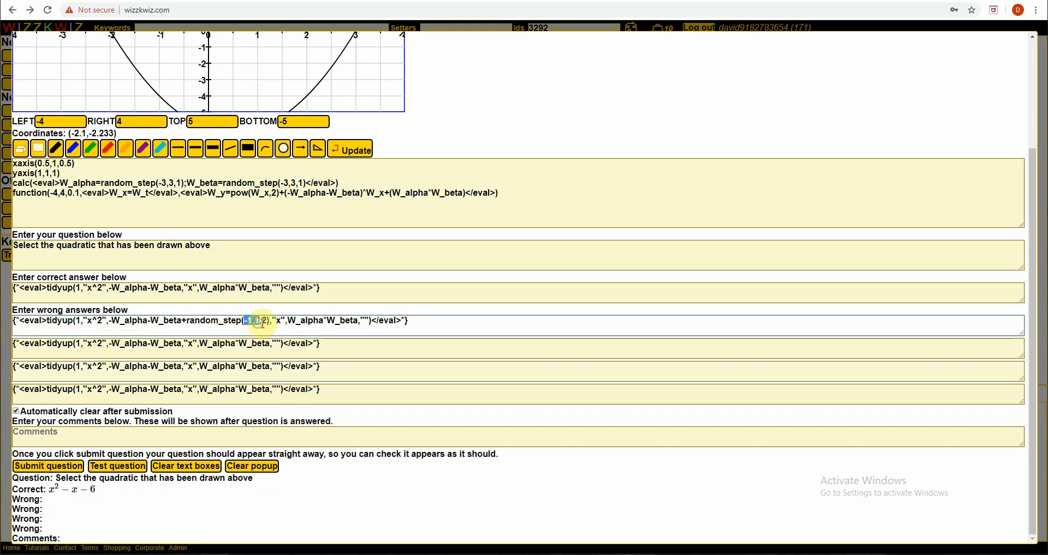
{"action": "left_click", "coordinate": [267, 321]}
{"action": "key", "text": "BackSpace"}
{"action": "type", "text": "1"}
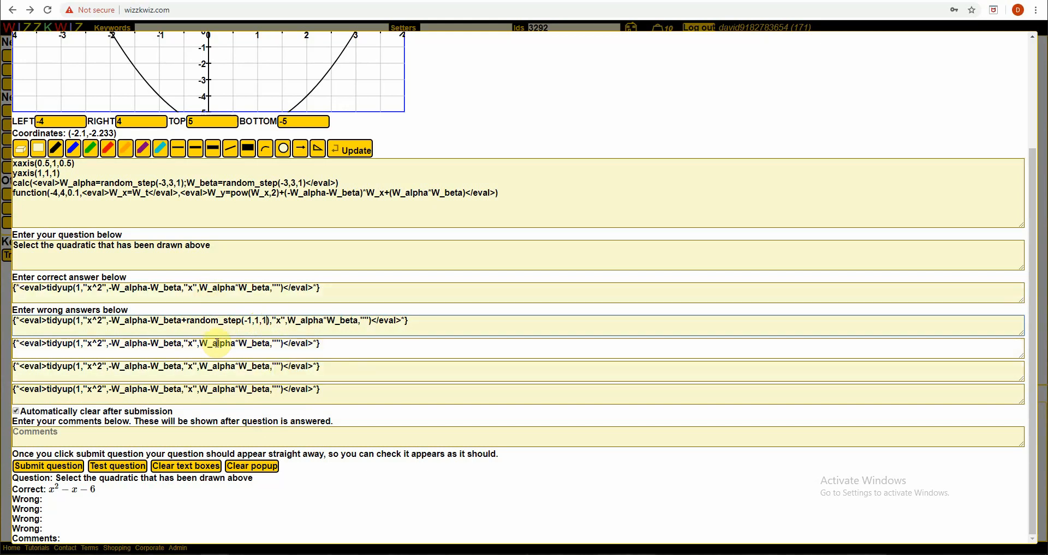
{"action": "key", "text": "BackSpace"}
{"action": "type", "text": "0"}
{"action": "left_click", "coordinate": [114, 467]}
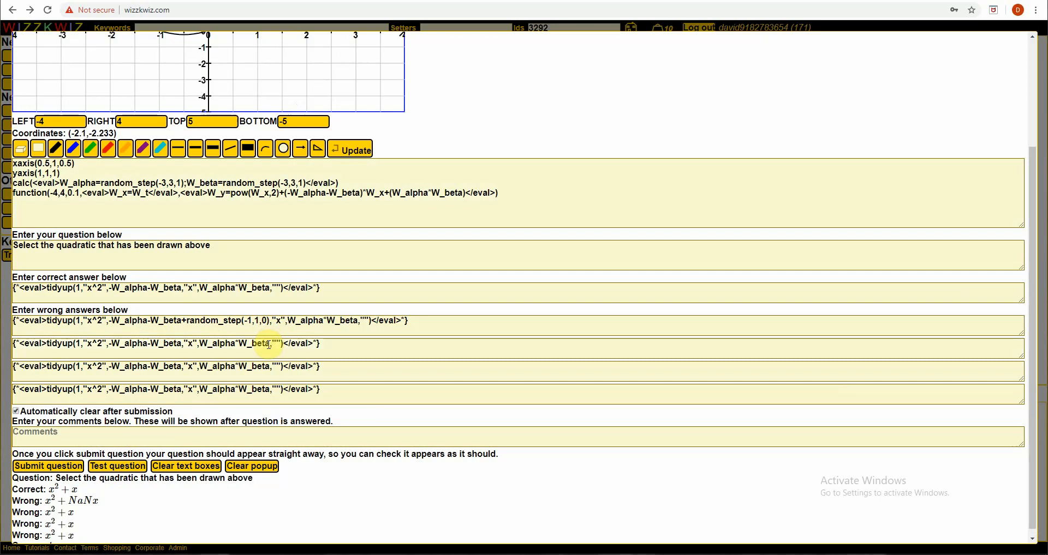
Set the last random_step argument in wrong answer 1 to 2 and test the question
{"action": "left_click", "coordinate": [266, 321]}
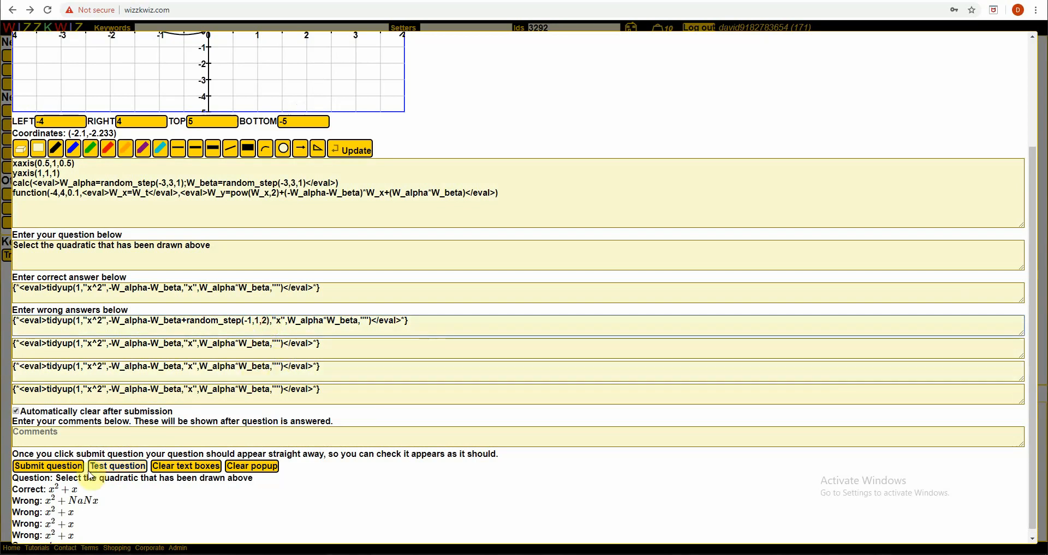
{"action": "left_click", "coordinate": [109, 468]}
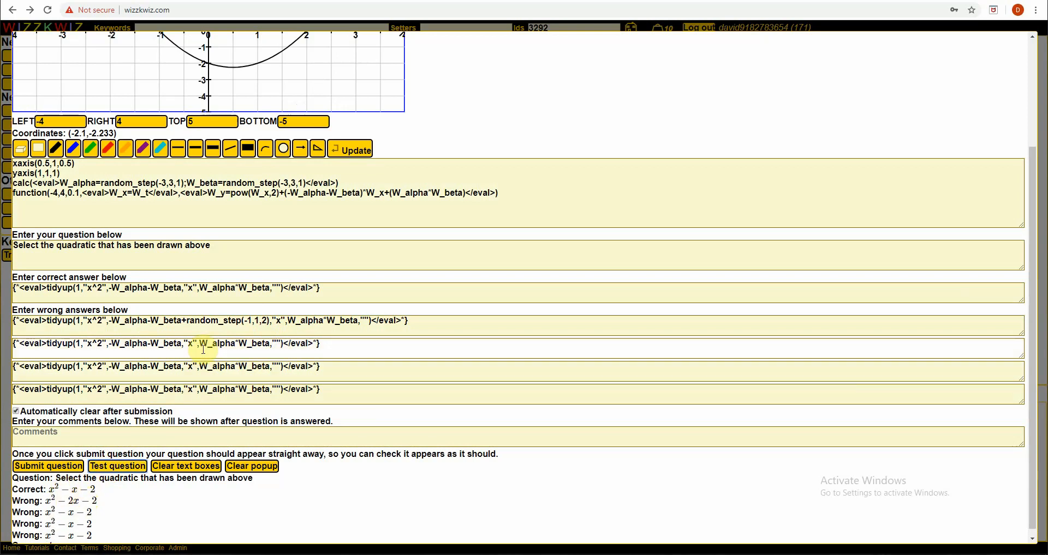
Copy +random_step(-1,1,2) from wrong answer 1 to after W_alpha*W_beta in wrong answer 2 and test the question
{"action": "left_click", "coordinate": [184, 321]}
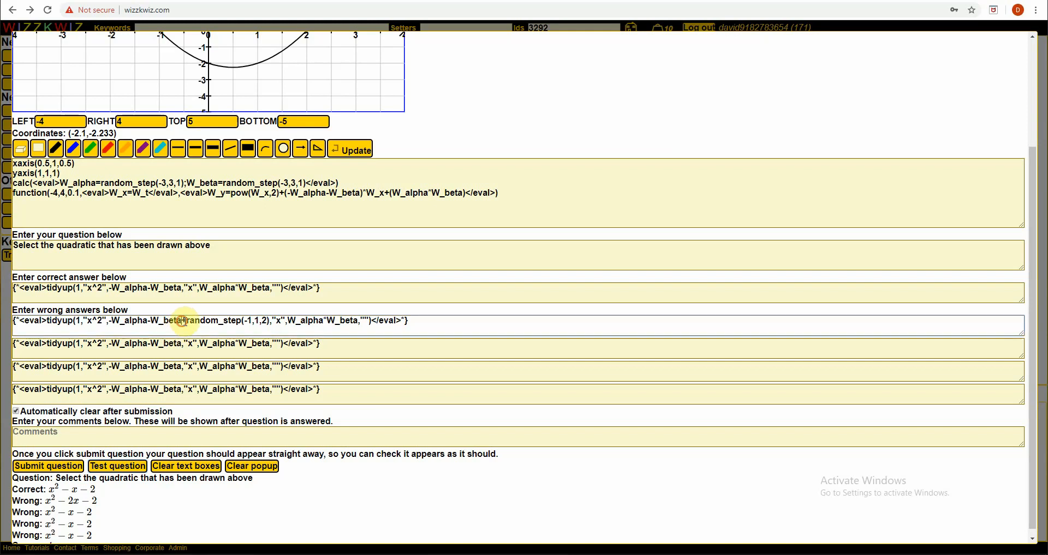
{"action": "left_click_drag", "start_coordinate": [183, 321], "coordinate": [267, 322]}
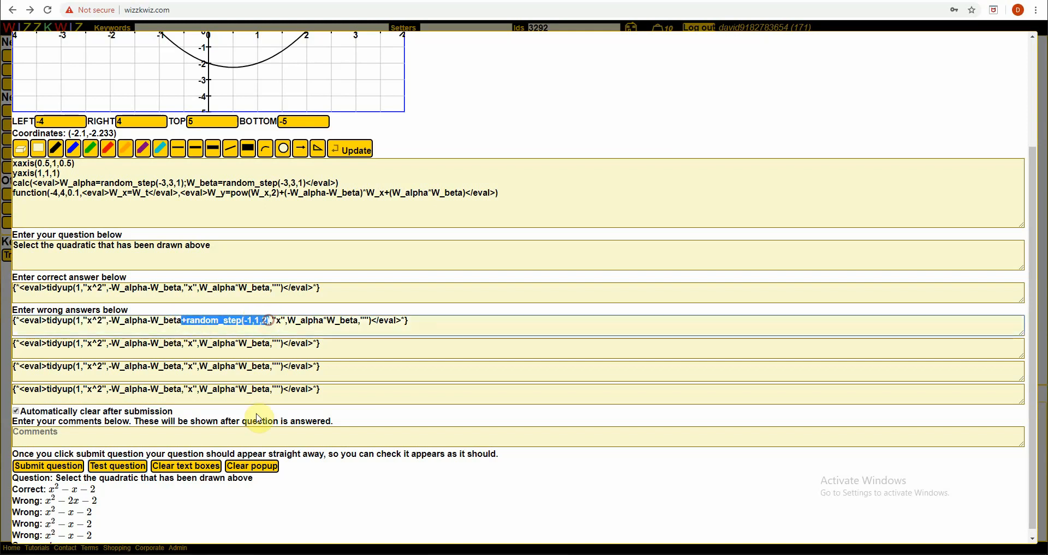
{"action": "left_click", "coordinate": [269, 344]}
{"action": "type", "text": "+random_step(-1,1,2)"}
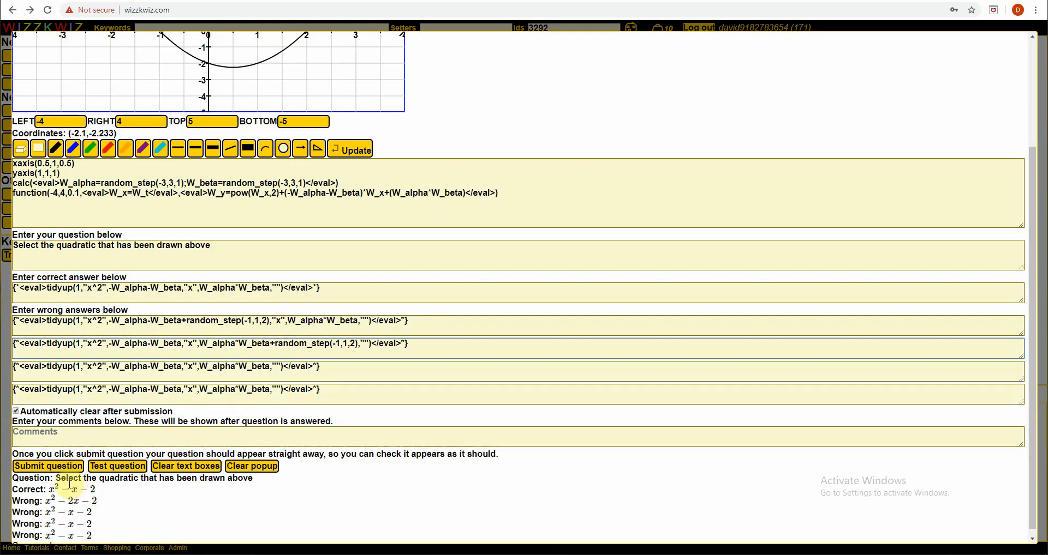
{"action": "left_click", "coordinate": [119, 467]}
{"action": "left_click", "coordinate": [119, 467]}
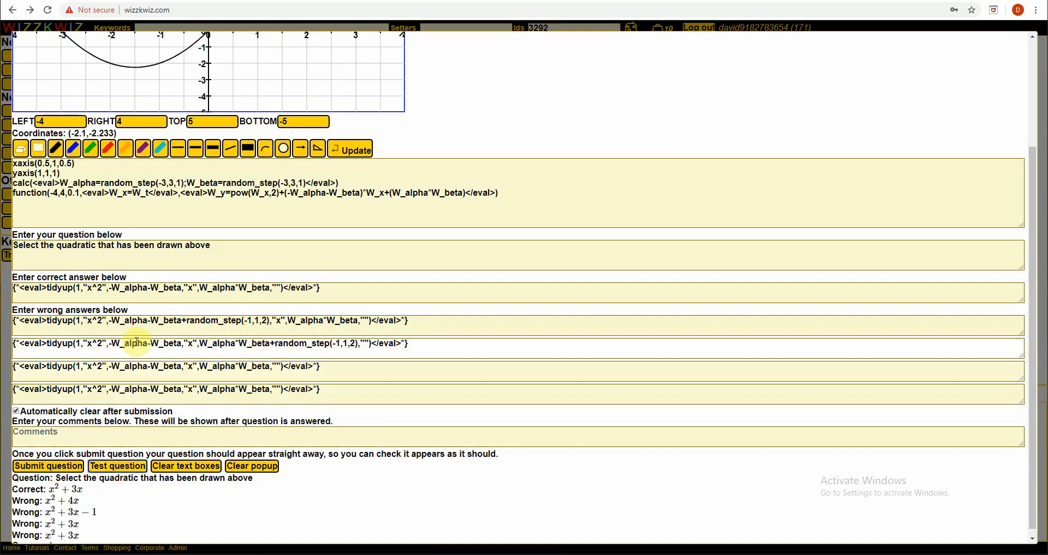
Change the "x^2" coefficient in wrong answer 3 to -1 and test the question
{"action": "left_click", "coordinate": [182, 320]}
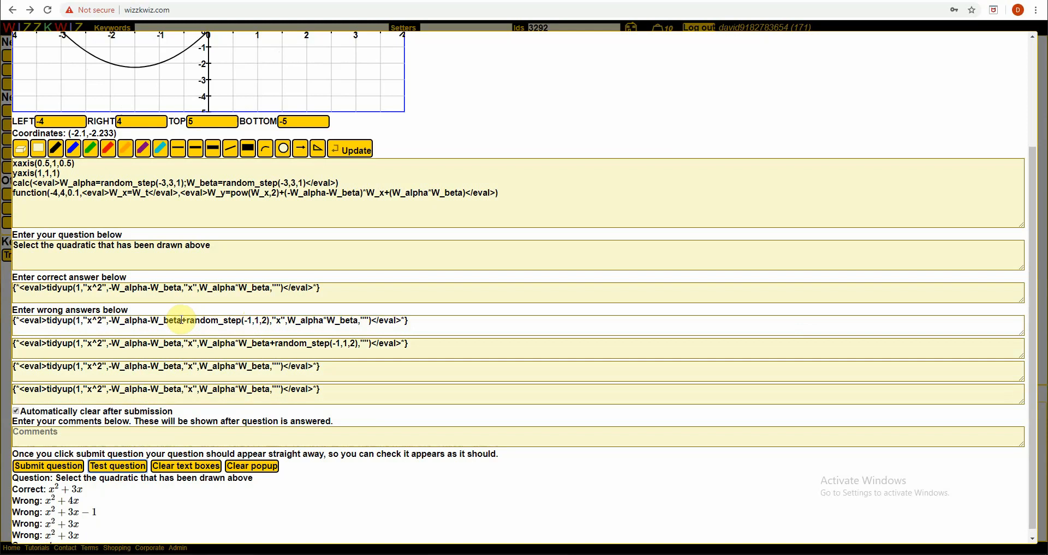
{"action": "left_click", "coordinate": [77, 367]}
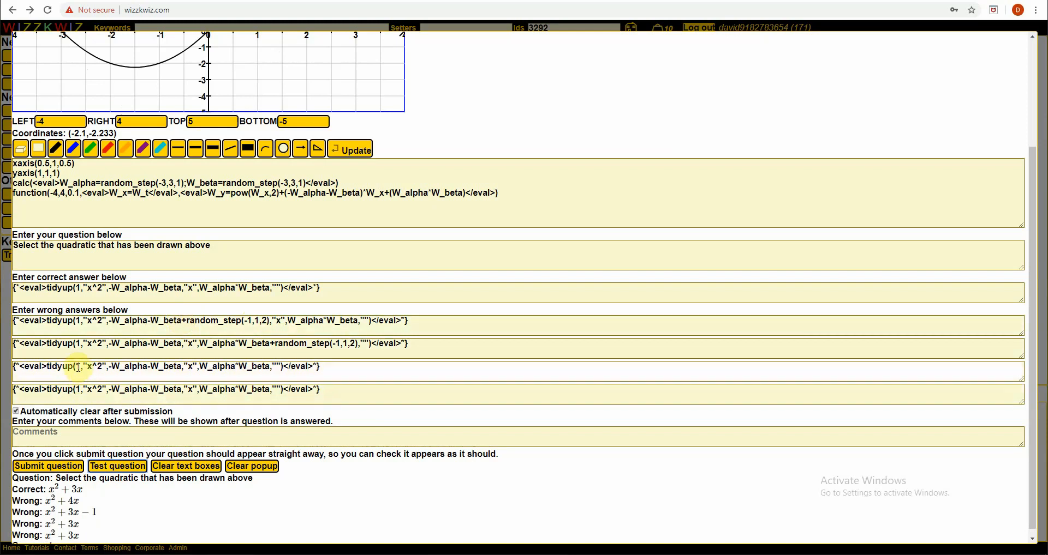
{"action": "type", "text": "-"}
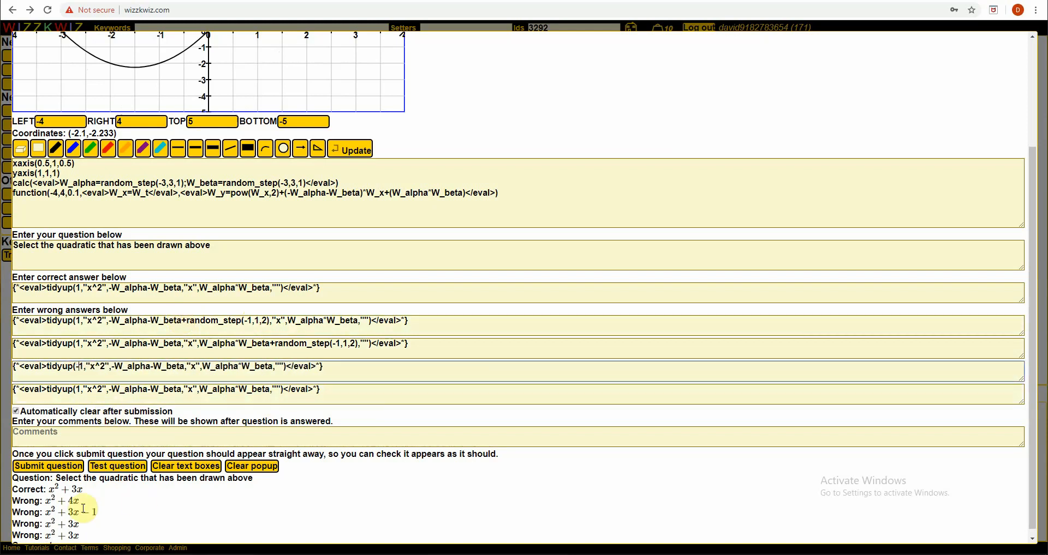
{"action": "left_click", "coordinate": [111, 468]}
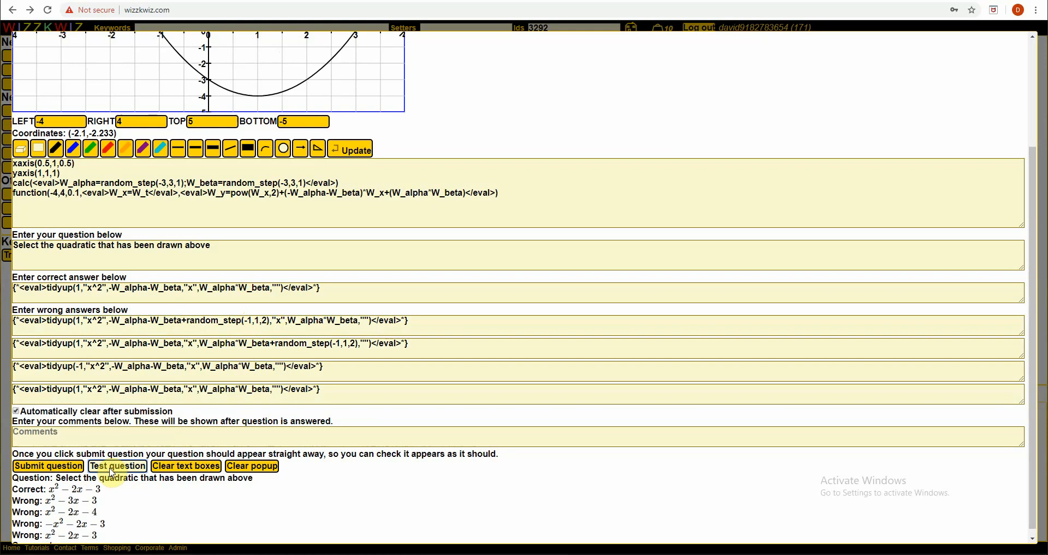
In wrong answer 4, set the "x^2" coefficient to -1 and append +random_step(-1,1,2), copied from wrong answer 1, to the x coefficient
{"action": "left_click", "coordinate": [15, 344]}
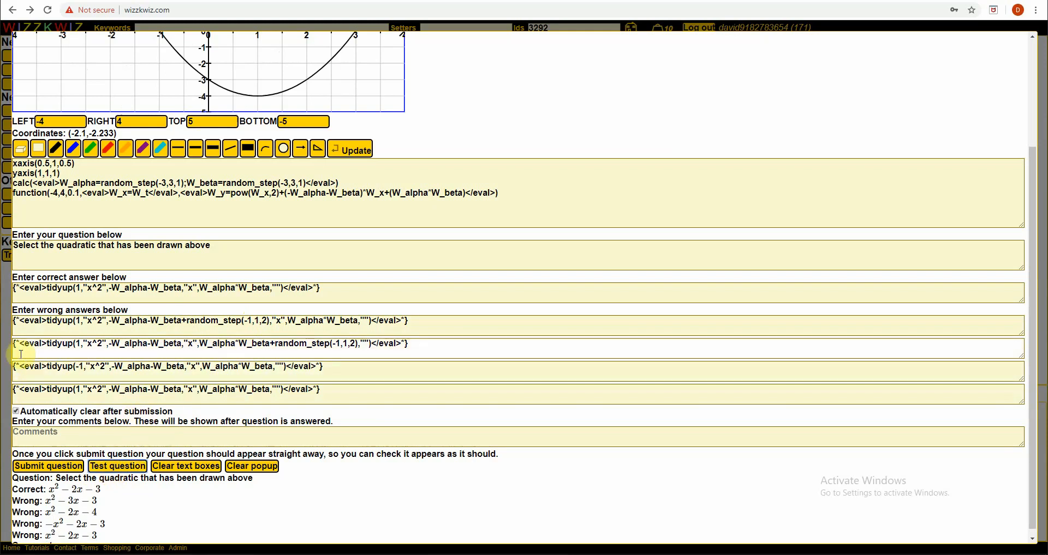
{"action": "left_click", "coordinate": [80, 391]}
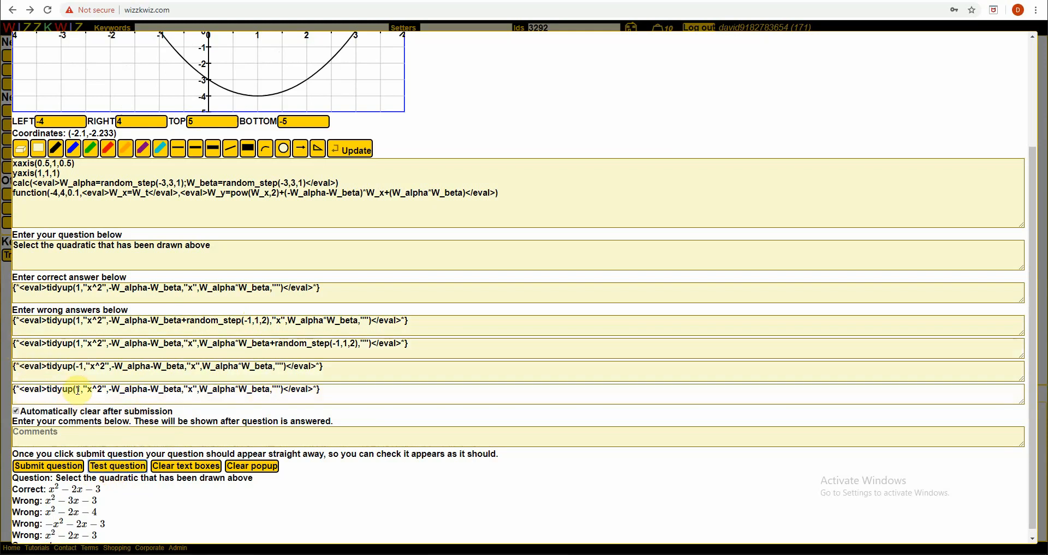
{"action": "type", "text": "-"}
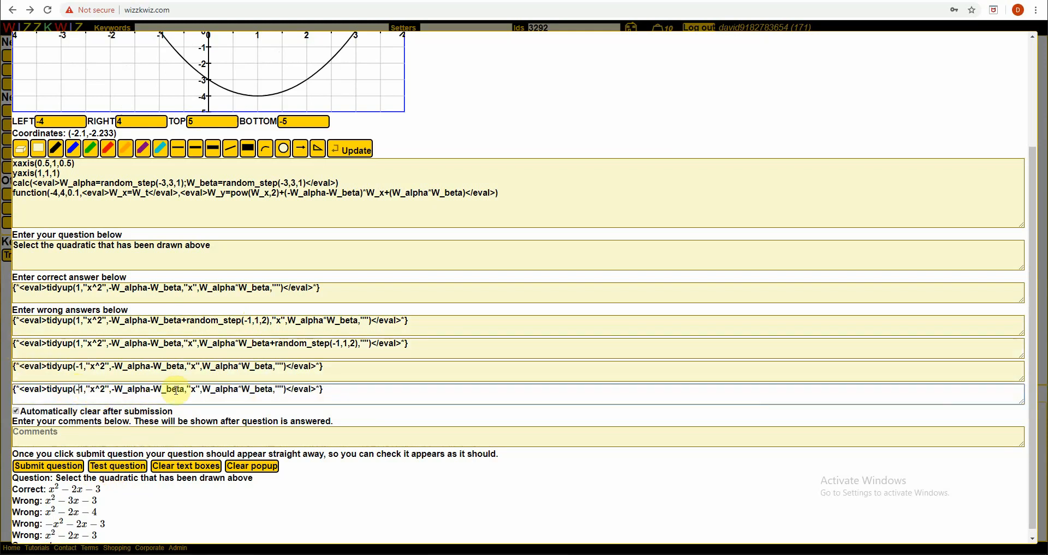
{"action": "left_click_drag", "start_coordinate": [183, 321], "coordinate": [270, 321]}
{"action": "key", "text": "ctrl+c"}
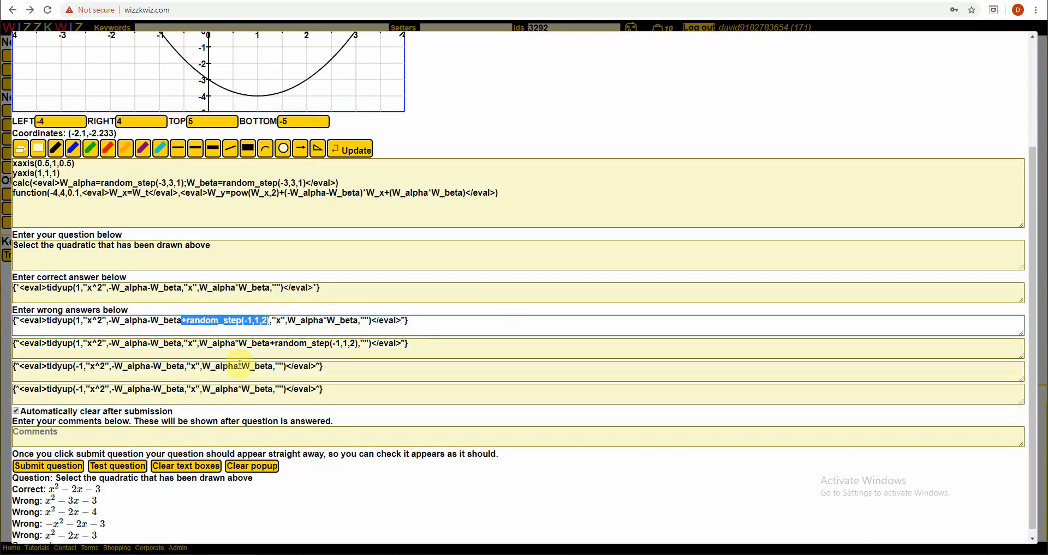
{"action": "left_click", "coordinate": [184, 389]}
{"action": "key", "text": "ctrl+v"}
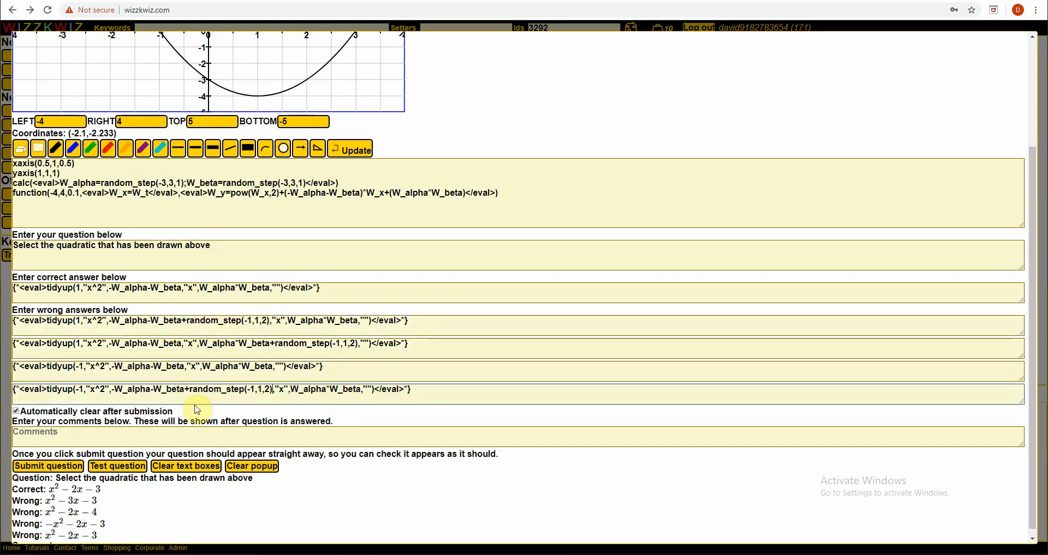
Change the random_step arguments in wrong answer 4 to (-2,2,1)
{"action": "left_click", "coordinate": [256, 390]}
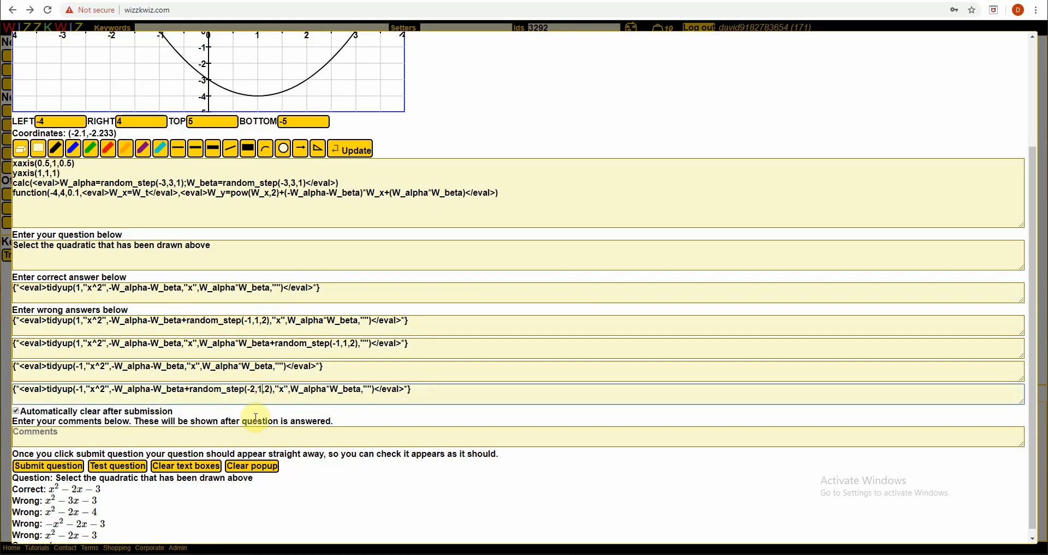
{"action": "key", "text": "BackSpace"}
{"action": "type", "text": "4"}
{"action": "key", "text": "BackSpace"}
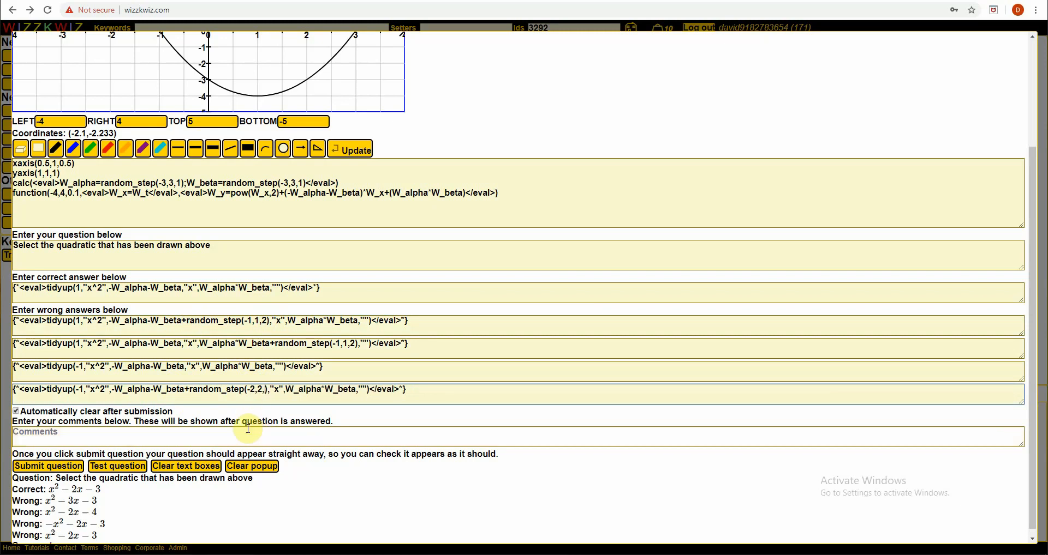
{"action": "type", "text": "1"}
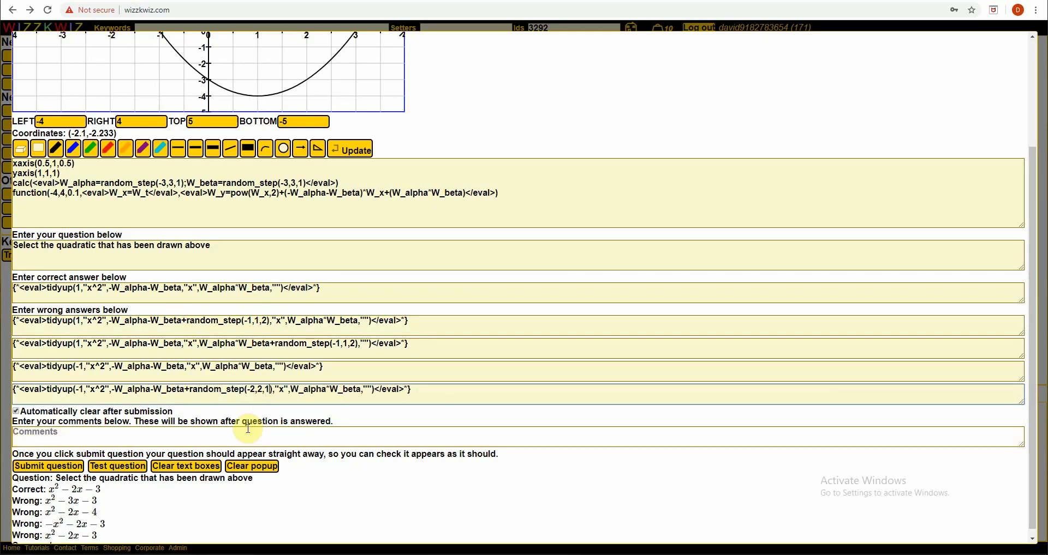
{"action": "left_click", "coordinate": [268, 390]}
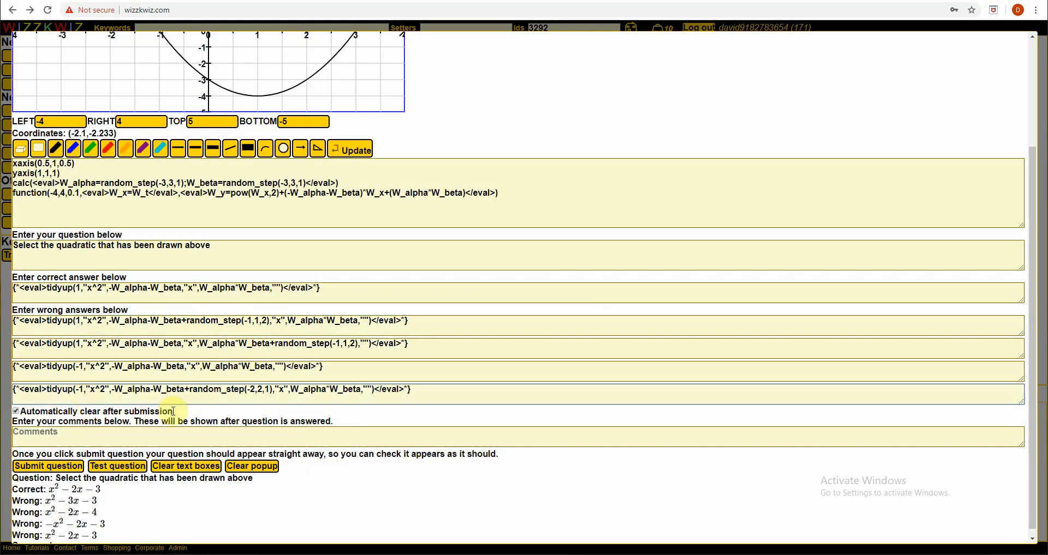
Change the last random_step argument in wrong answer 4 to 4 and test the question
{"action": "key", "text": "BackSpace"}
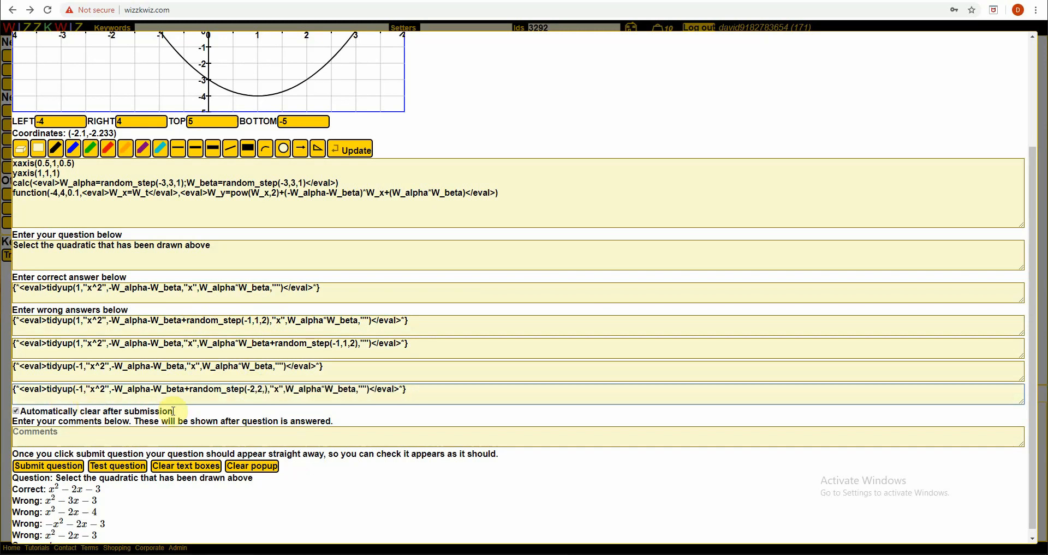
{"action": "type", "text": "4"}
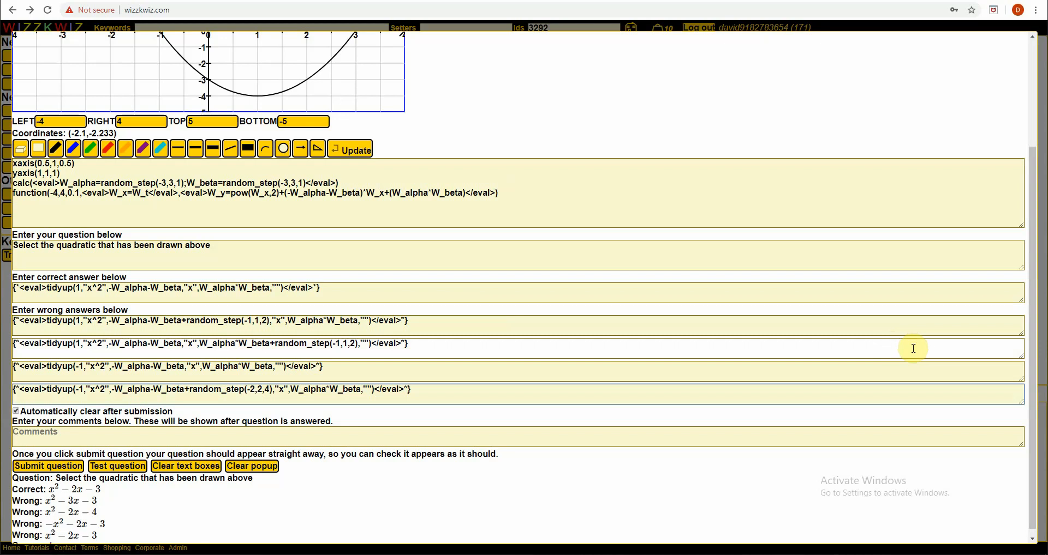
{"action": "left_click", "coordinate": [117, 466]}
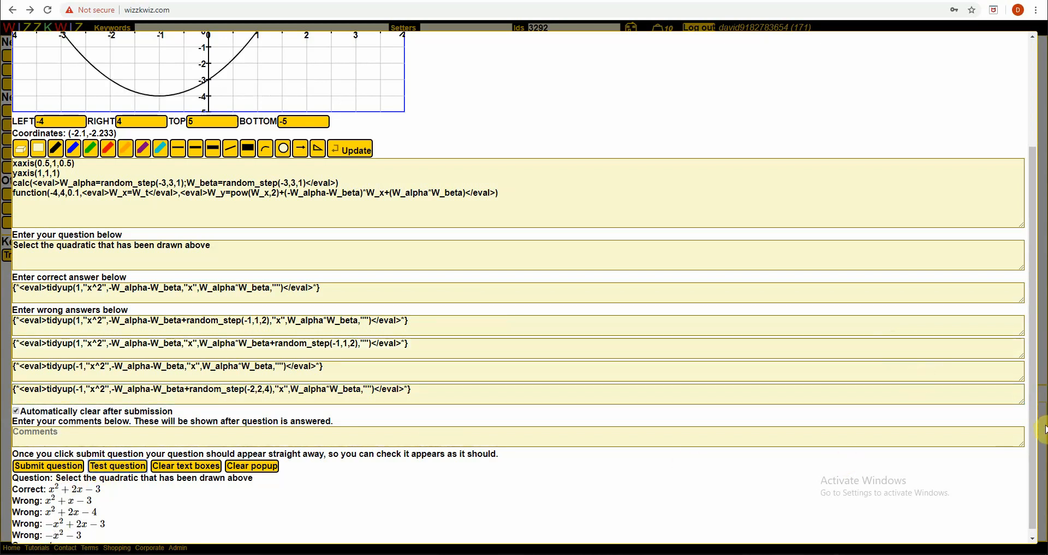
{"action": "left_click_drag", "start_coordinate": [1031, 427], "coordinate": [1031, 508]}
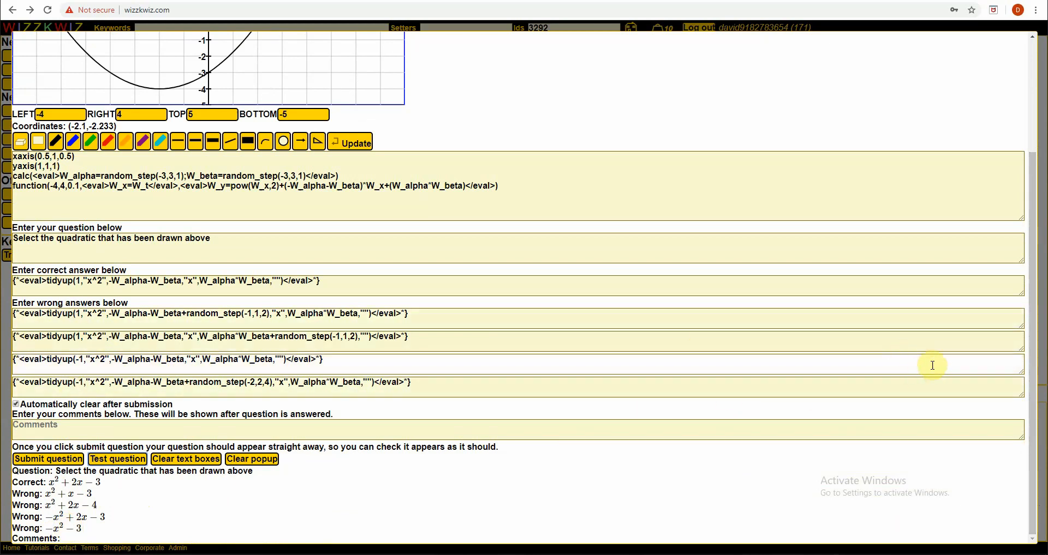
Review the complete question form with its diagram and test the question three more times with fresh random values
{"action": "left_click_drag", "start_coordinate": [1035, 368], "coordinate": [1008, 212]}
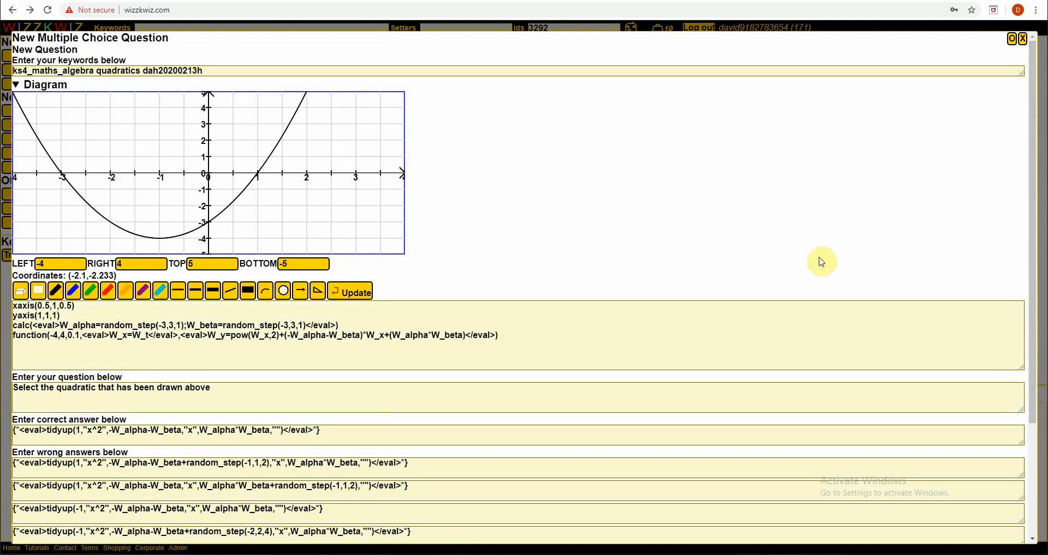
{"action": "left_click_drag", "start_coordinate": [1030, 229], "coordinate": [1023, 397]}
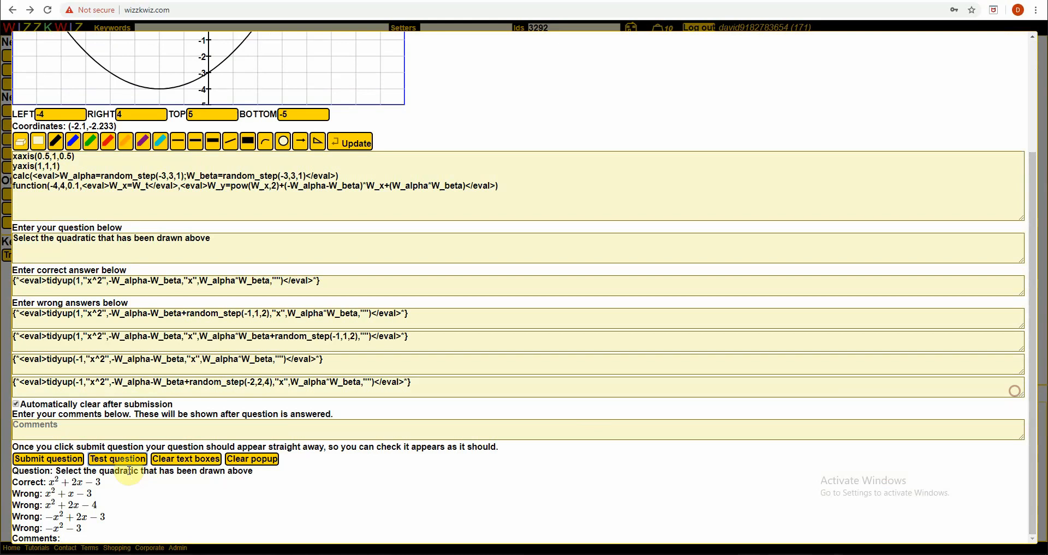
{"action": "left_click", "coordinate": [114, 462]}
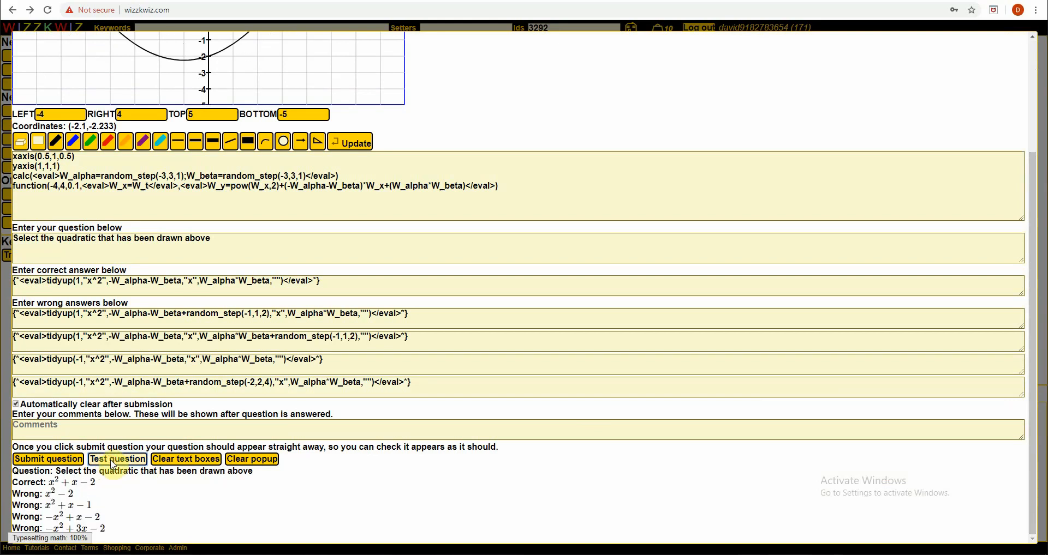
{"action": "left_click", "coordinate": [114, 463]}
{"action": "left_click", "coordinate": [114, 462]}
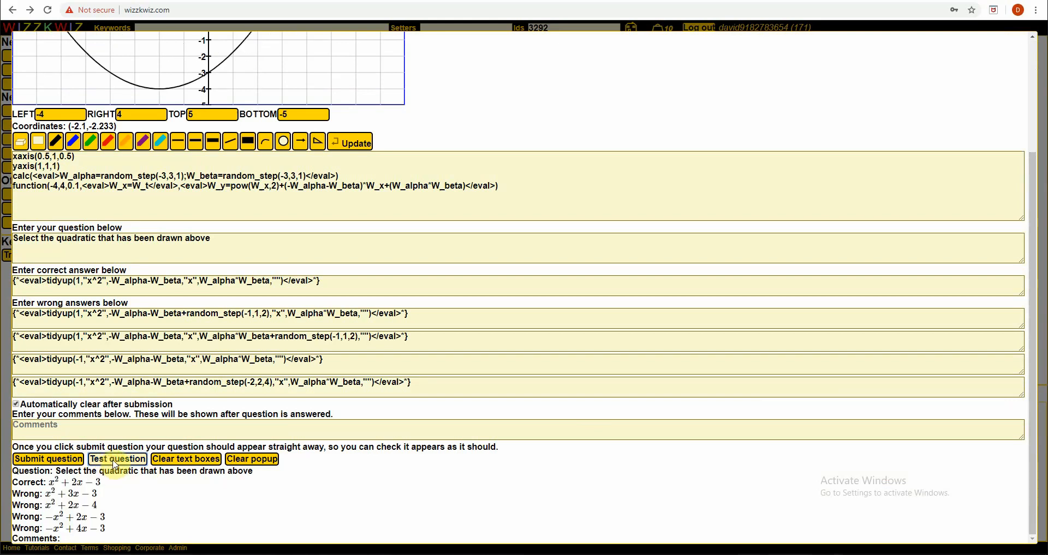
Submit the finished question and close the new multiple choice question form
{"action": "left_click", "coordinate": [57, 459]}
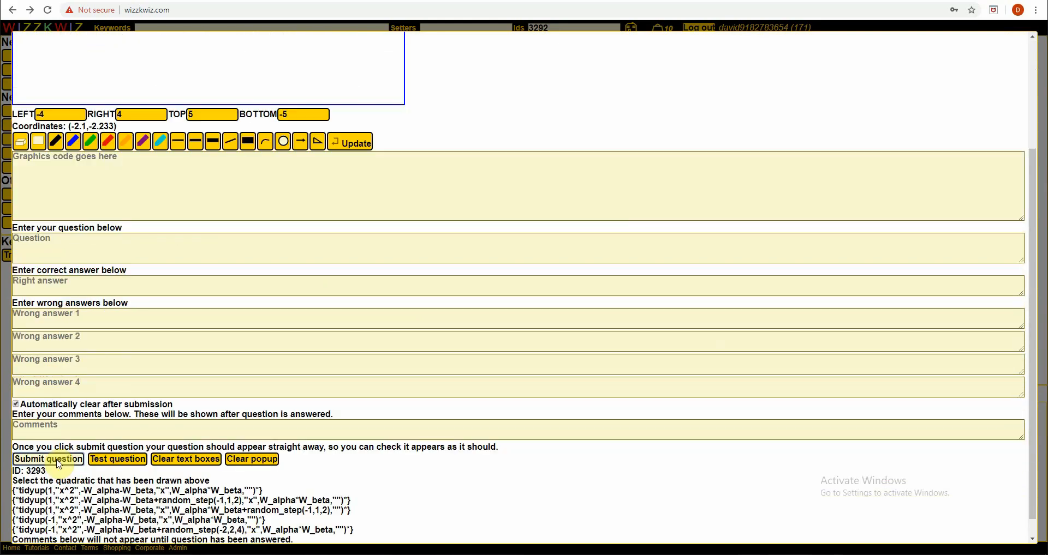
{"action": "left_click", "coordinate": [622, 321]}
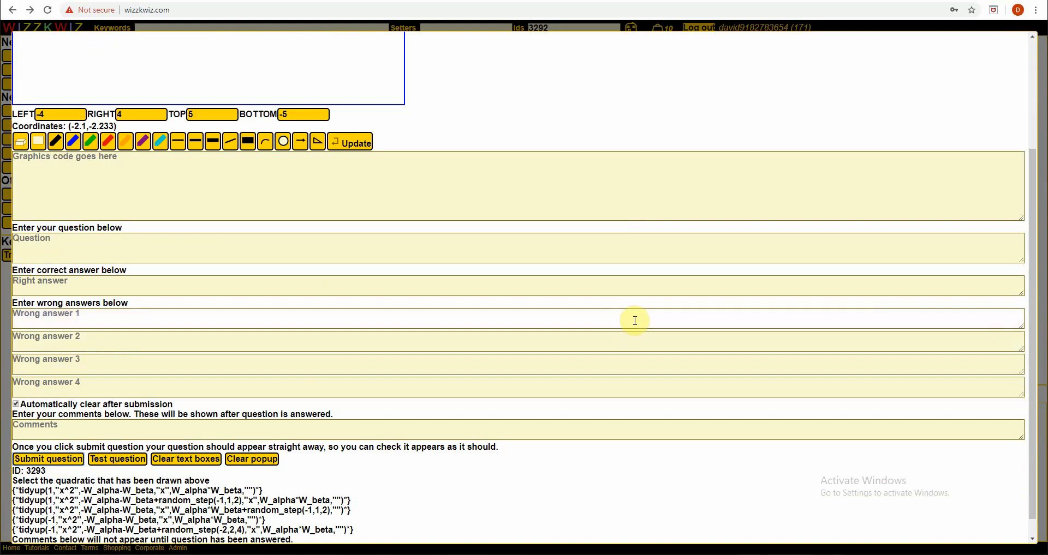
{"action": "left_click", "coordinate": [1032, 64]}
{"action": "left_click", "coordinate": [1023, 41]}
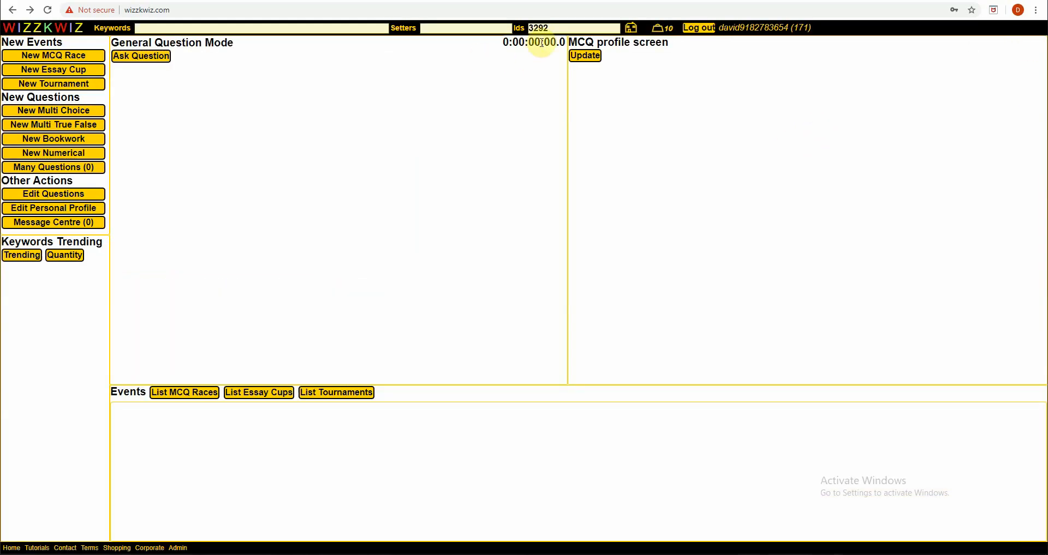
Set the question ID filter to 3293, ask the question and answer it with x^2 - 1
{"action": "left_click", "coordinate": [561, 29]}
{"action": "key", "text": "BackSpace"}
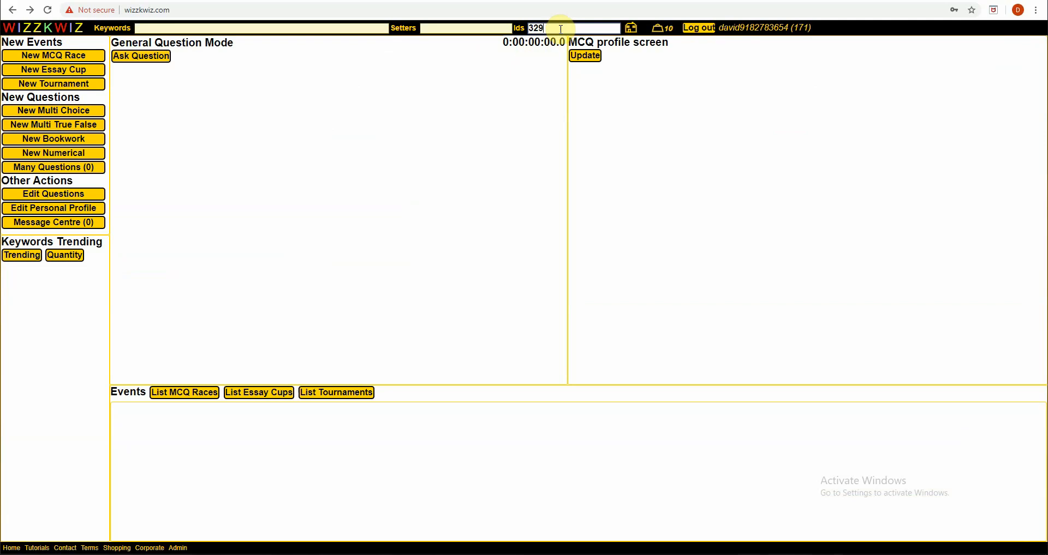
{"action": "type", "text": "3"}
{"action": "left_click", "coordinate": [138, 57]}
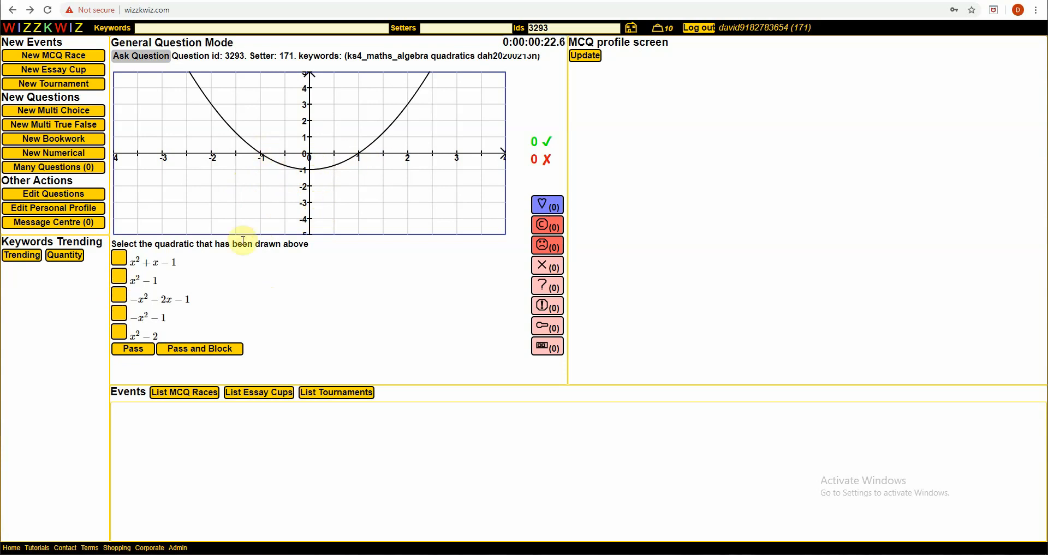
{"action": "left_click", "coordinate": [120, 278]}
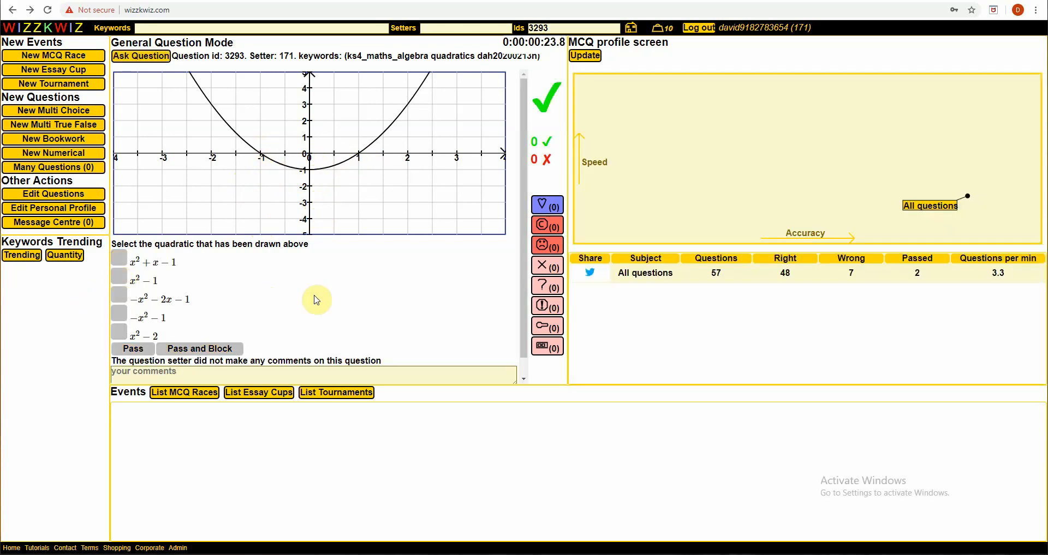
Ask question 3293 again, answer it with x^2 + 2x - 3 and look over the comment area below the answers
{"action": "left_click", "coordinate": [146, 56]}
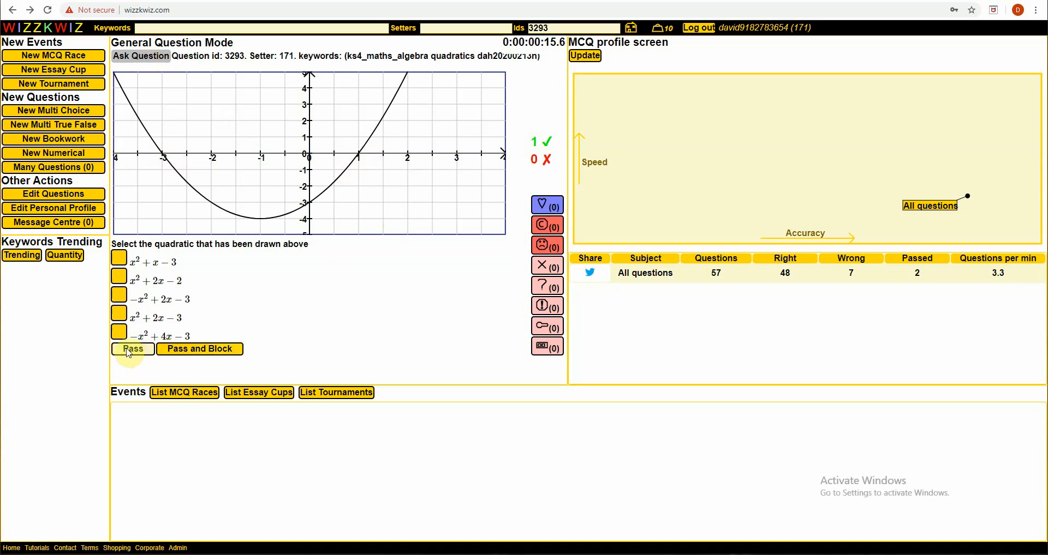
{"action": "left_click", "coordinate": [119, 320]}
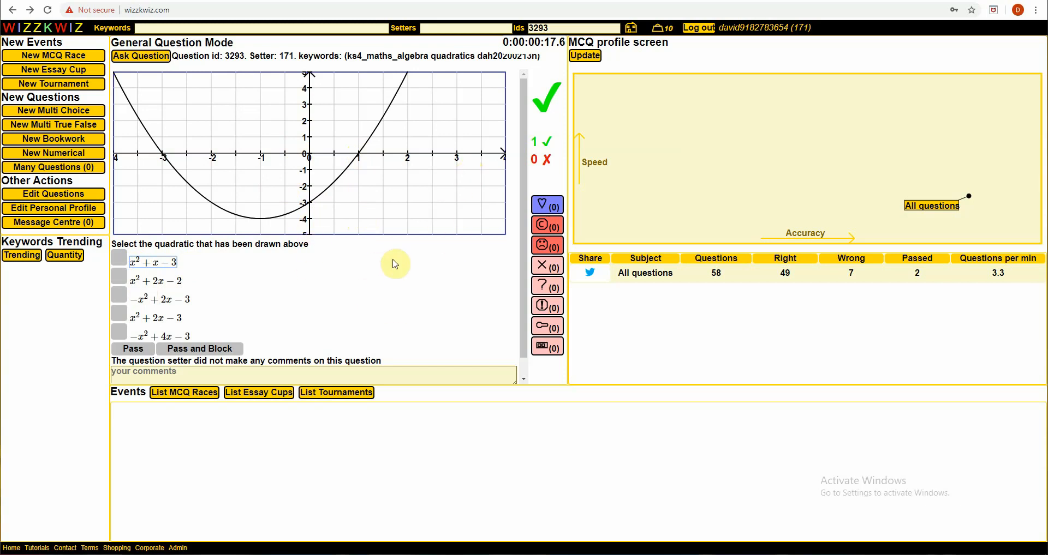
{"action": "left_click", "coordinate": [513, 371]}
{"action": "left_click", "coordinate": [523, 373]}
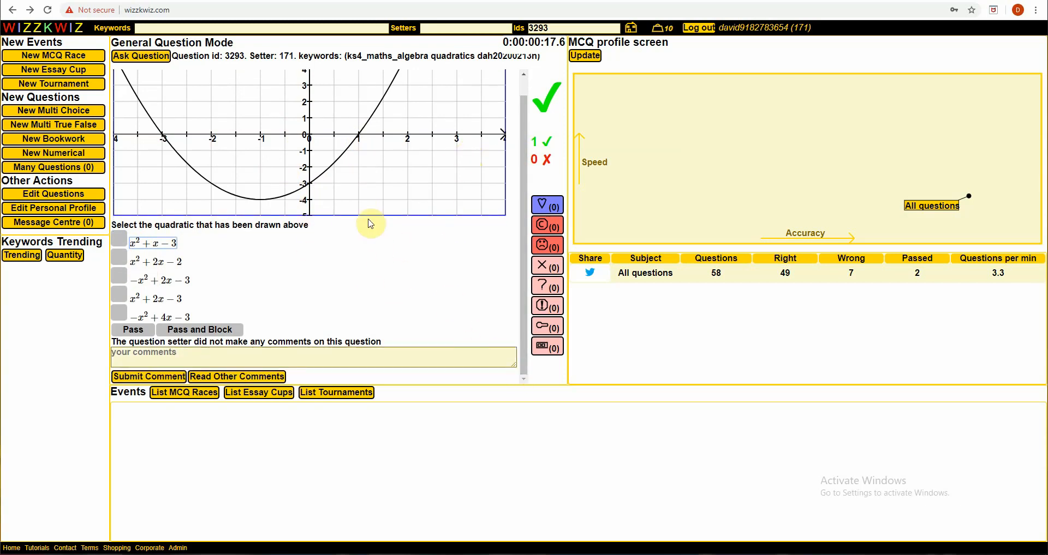
{"action": "left_click", "coordinate": [522, 84]}
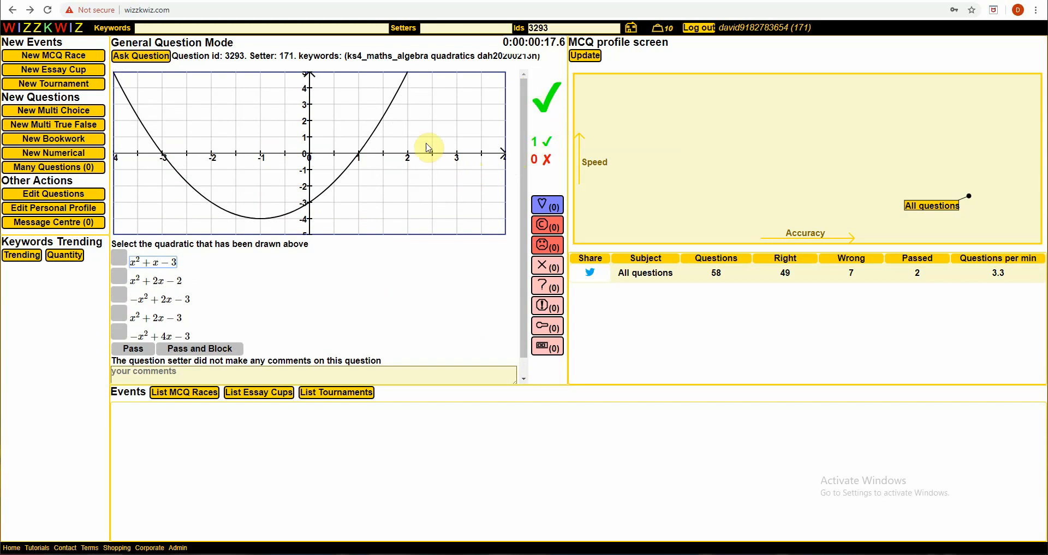